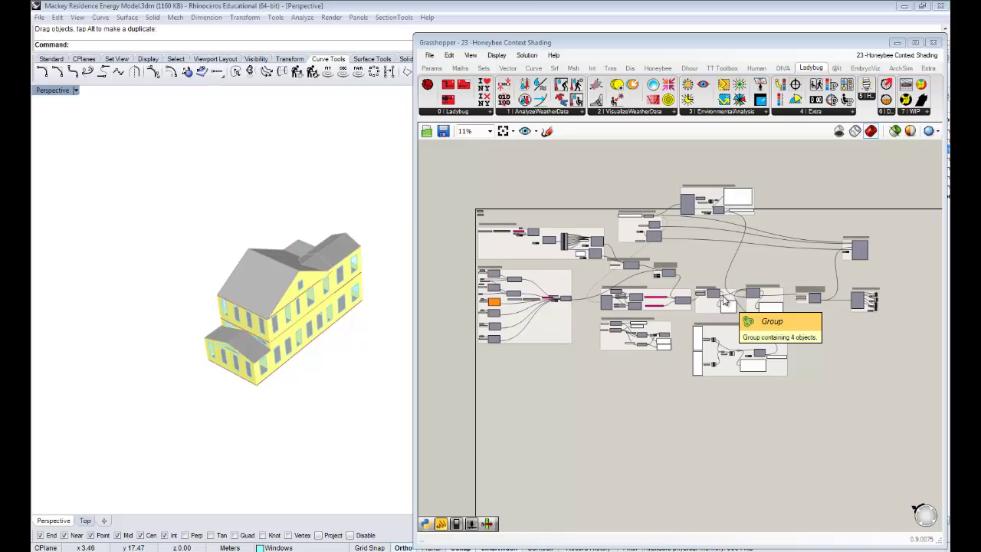
Minimize the Grasshopper window and turn on the Context and Ground layers around the house model.
{"action": "right_click_drag", "start_coordinate": [314, 305], "coordinate": [264, 319]}
{"action": "scroll", "coordinate": [227, 345], "scroll_direction": "up", "scroll_amount": 6}
{"action": "scroll", "coordinate": [244, 313], "scroll_direction": "down", "scroll_amount": 4}
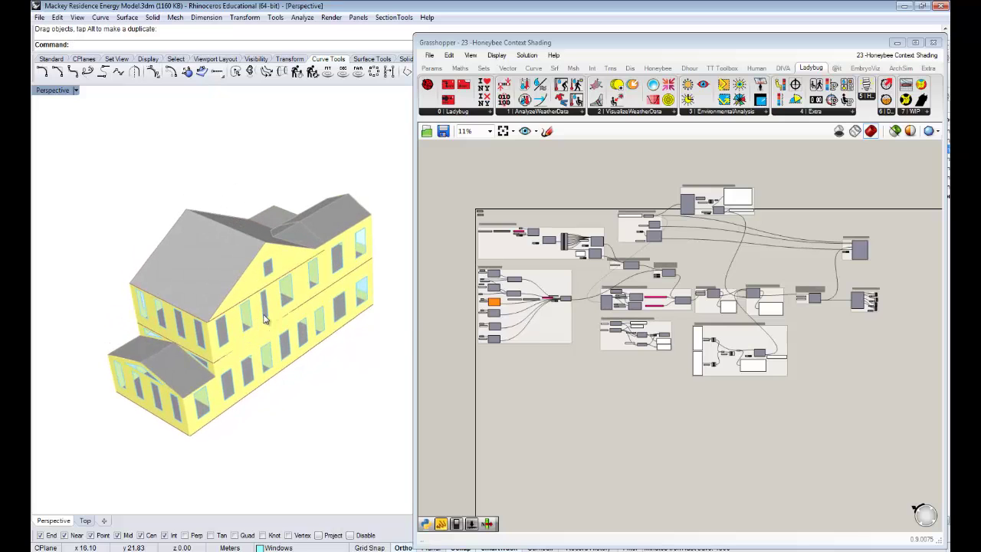
{"action": "right_click_drag", "start_coordinate": [344, 359], "coordinate": [302, 299]}
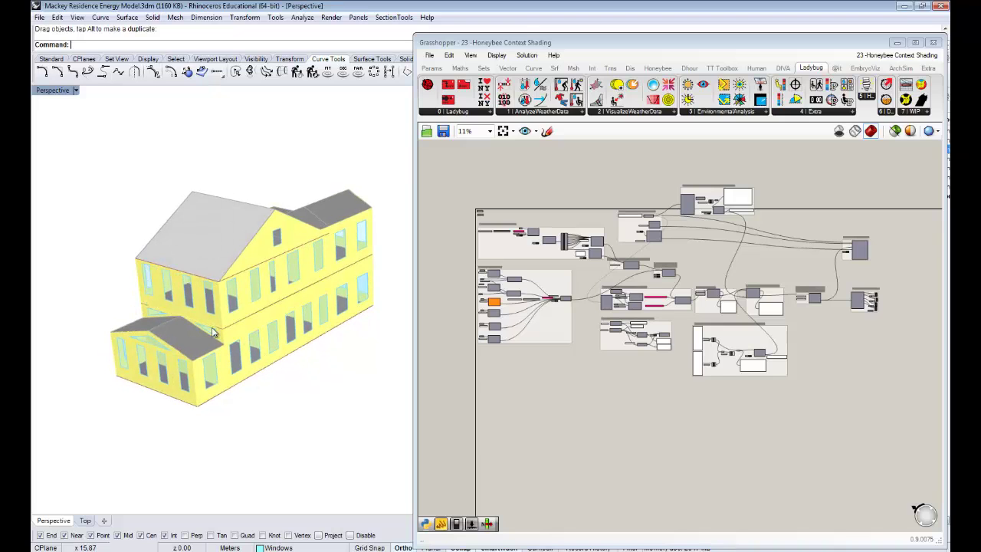
{"action": "right_click_drag", "start_coordinate": [304, 351], "coordinate": [267, 380]}
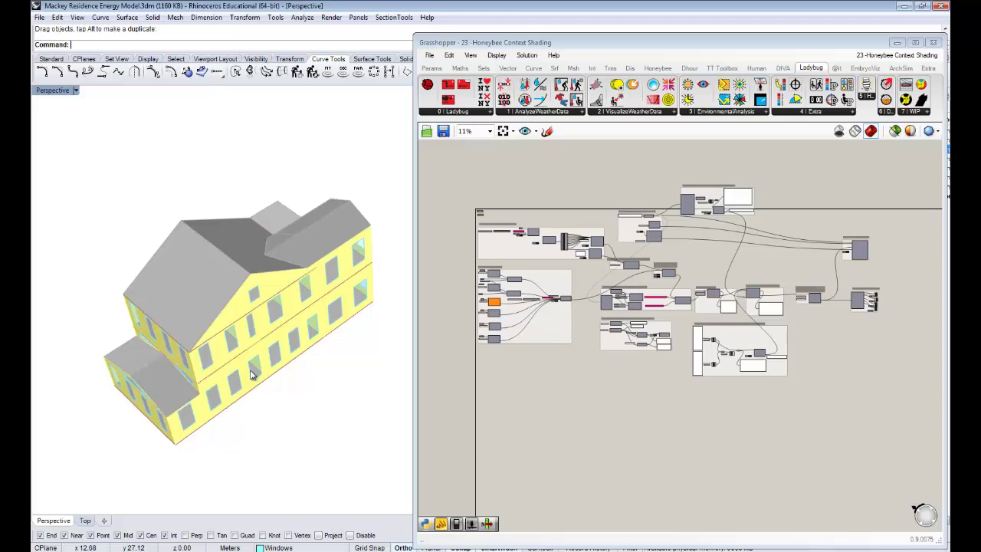
{"action": "right_click_drag", "start_coordinate": [236, 391], "coordinate": [298, 331]}
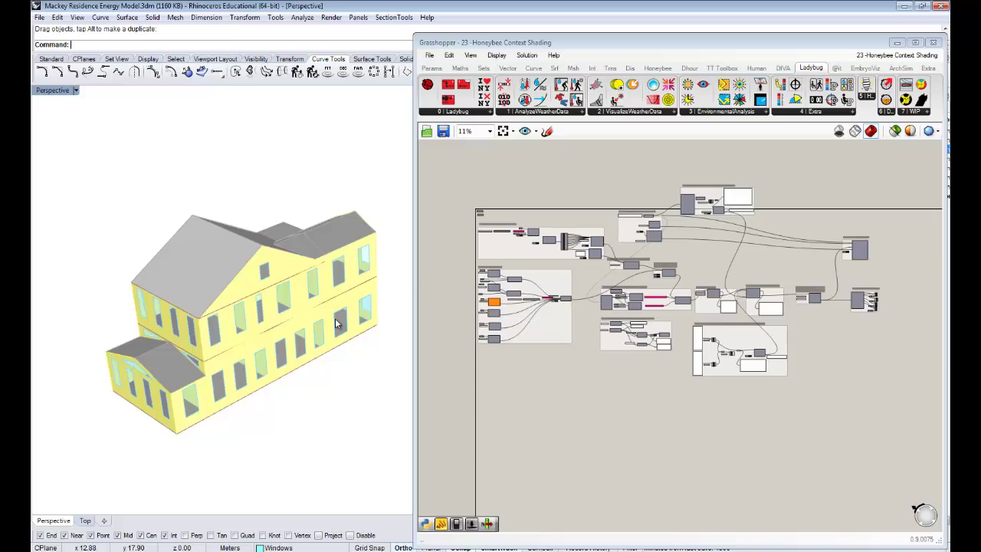
{"action": "left_click", "coordinate": [896, 42]}
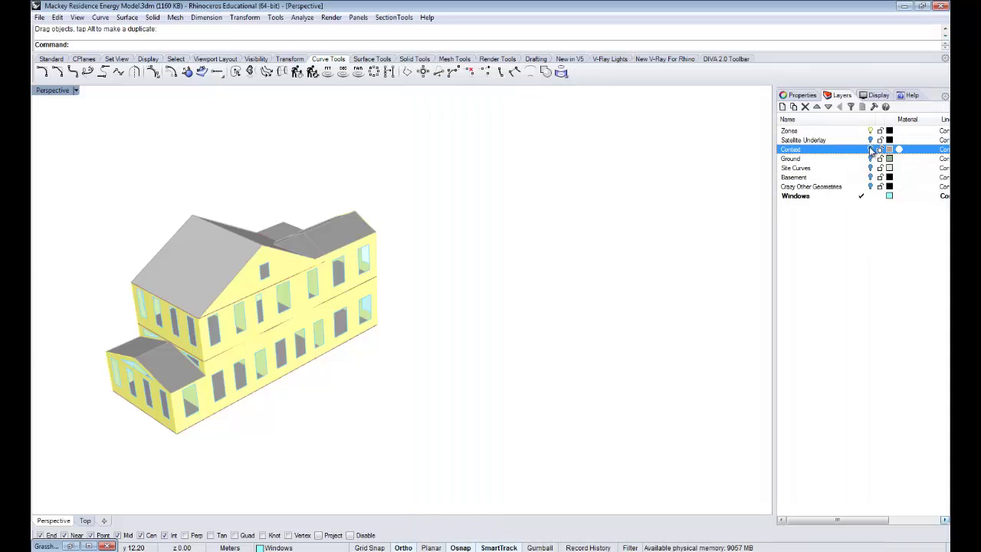
{"action": "left_click", "coordinate": [870, 150]}
{"action": "left_click", "coordinate": [870, 159]}
Examine the neighbouring buildings, boundary walls and trees around the house from several angles.
{"action": "right_click_drag", "start_coordinate": [689, 148], "coordinate": [573, 252]}
{"action": "right_click_drag", "start_coordinate": [560, 297], "coordinate": [320, 331]}
{"action": "right_click_drag", "start_coordinate": [276, 362], "coordinate": [440, 265]}
{"action": "scroll", "coordinate": [402, 272], "scroll_direction": "up", "scroll_amount": 6}
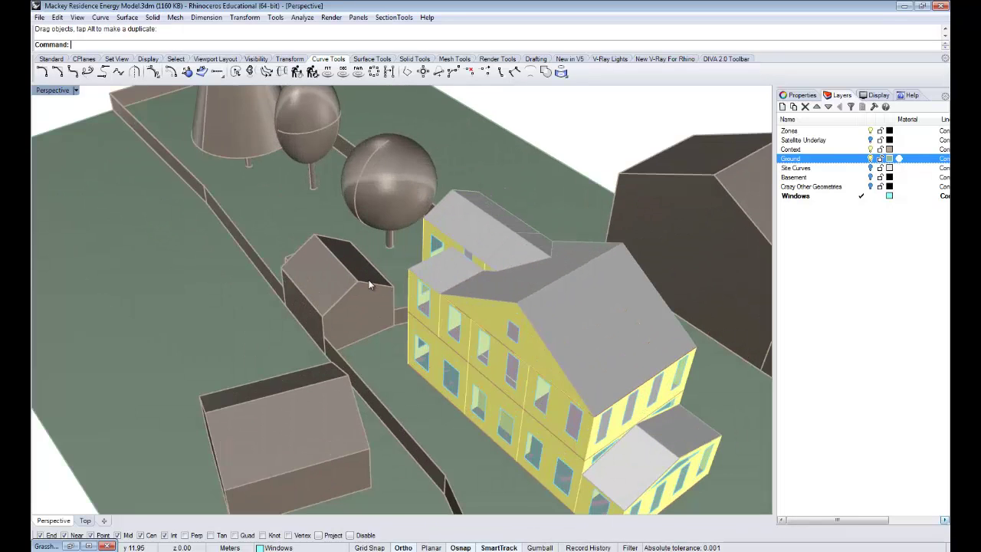
{"action": "right_click_drag", "start_coordinate": [369, 284], "coordinate": [399, 267]}
{"action": "right_click_drag", "start_coordinate": [398, 306], "coordinate": [339, 385]}
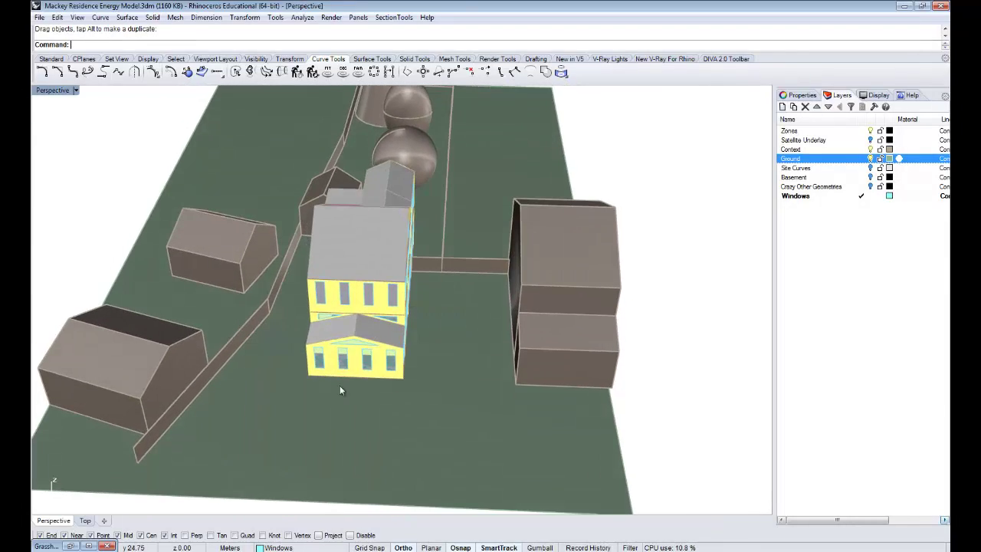
Restore the Grasshopper window and reframe the Rhino view so the site shows beside the canvas.
{"action": "left_click", "coordinate": [71, 546]}
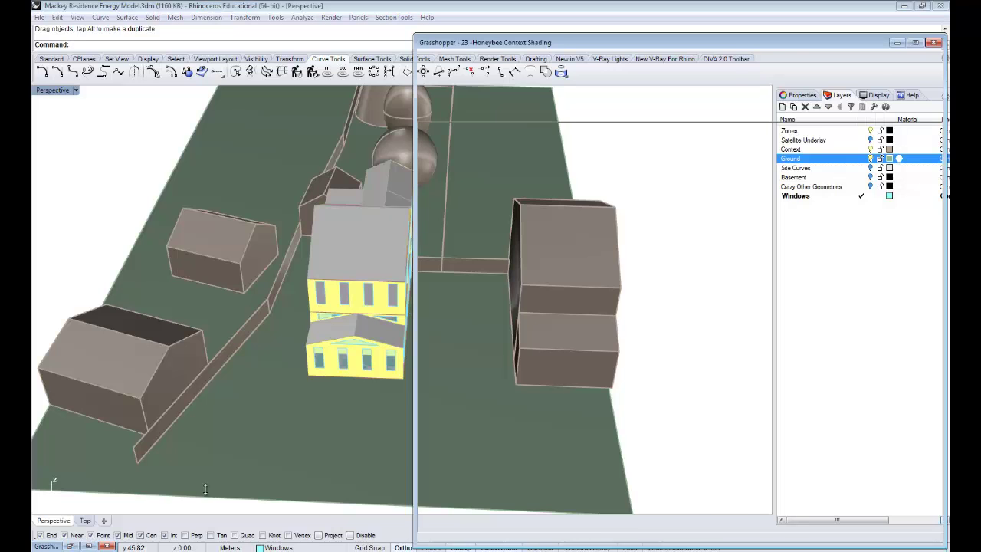
{"action": "right_click_drag", "start_coordinate": [319, 343], "coordinate": [261, 367], "text": "shift"}
{"action": "scroll", "coordinate": [266, 371], "scroll_direction": "down", "scroll_amount": 5}
{"action": "right_click_drag", "start_coordinate": [288, 337], "coordinate": [276, 352]}
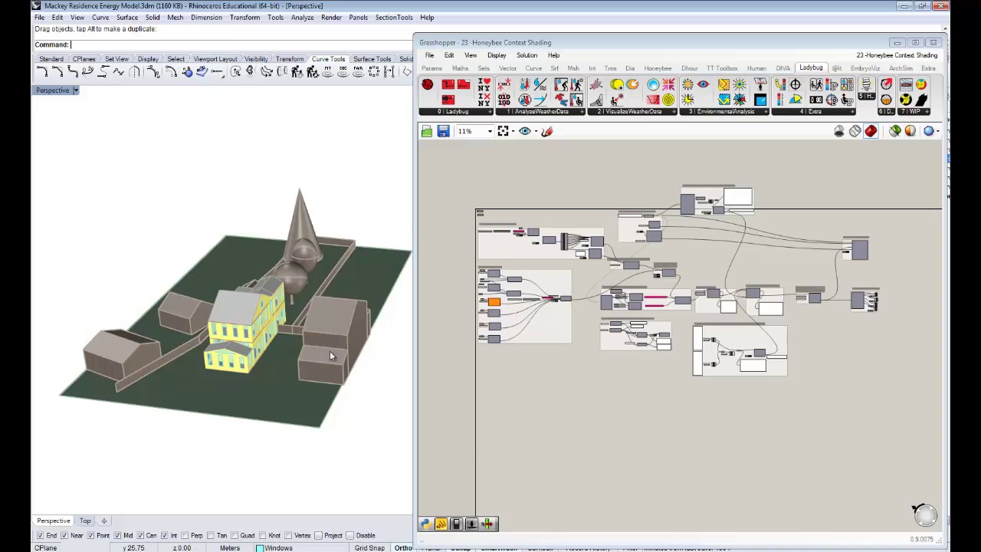
{"action": "scroll", "coordinate": [262, 397], "scroll_direction": "up", "scroll_amount": 2}
{"action": "scroll", "coordinate": [243, 412], "scroll_direction": "up", "scroll_amount": 3}
Inspect the ground surface and the neighbouring buildings on either side of the house.
{"action": "left_click", "coordinate": [245, 414]}
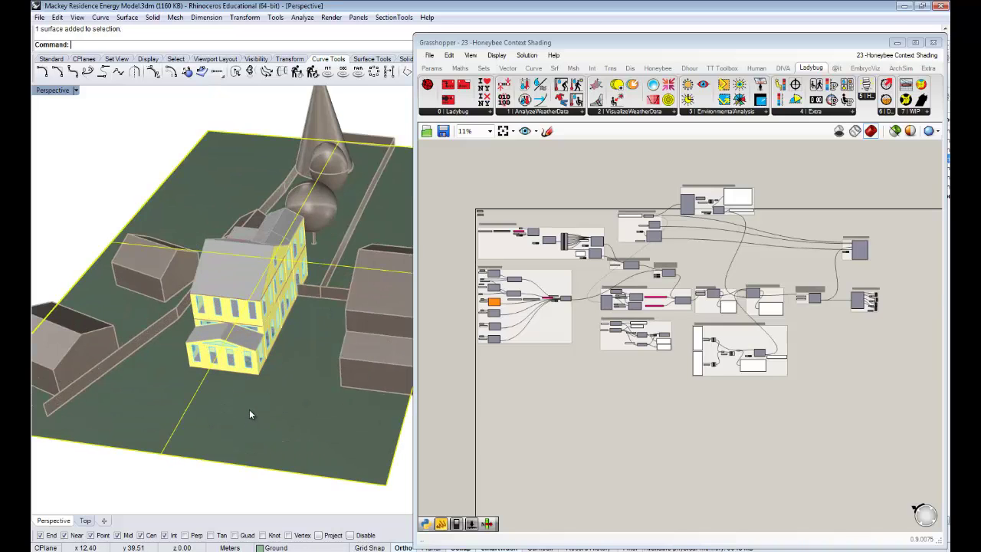
{"action": "mouse_move", "coordinate": [278, 427]}
{"action": "right_mouse_down"}
{"action": "mouse_move", "coordinate": [278, 407]}
{"action": "mouse_move", "coordinate": [272, 444]}
{"action": "right_mouse_up"}
{"action": "key", "text": "Escape"}
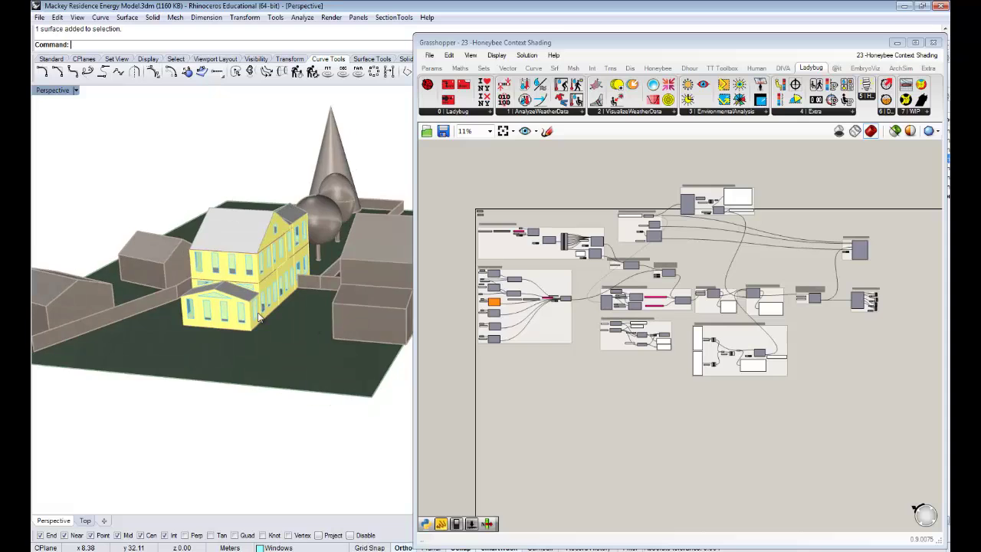
{"action": "scroll", "coordinate": [225, 309], "scroll_direction": "up", "scroll_amount": 5}
{"action": "right_click_drag", "start_coordinate": [225, 308], "coordinate": [203, 337]}
{"action": "right_click_drag", "start_coordinate": [267, 320], "coordinate": [269, 354]}
{"action": "scroll", "coordinate": [252, 355], "scroll_direction": "down", "scroll_amount": 5}
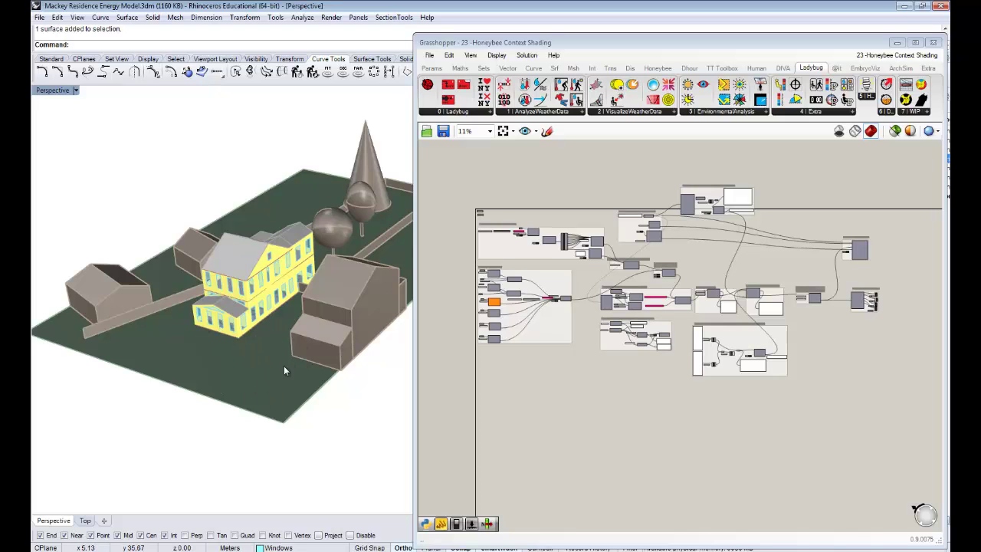
{"action": "right_click_drag", "start_coordinate": [240, 379], "coordinate": [261, 322]}
{"action": "left_click", "coordinate": [314, 297]}
{"action": "left_click", "coordinate": [137, 306]}
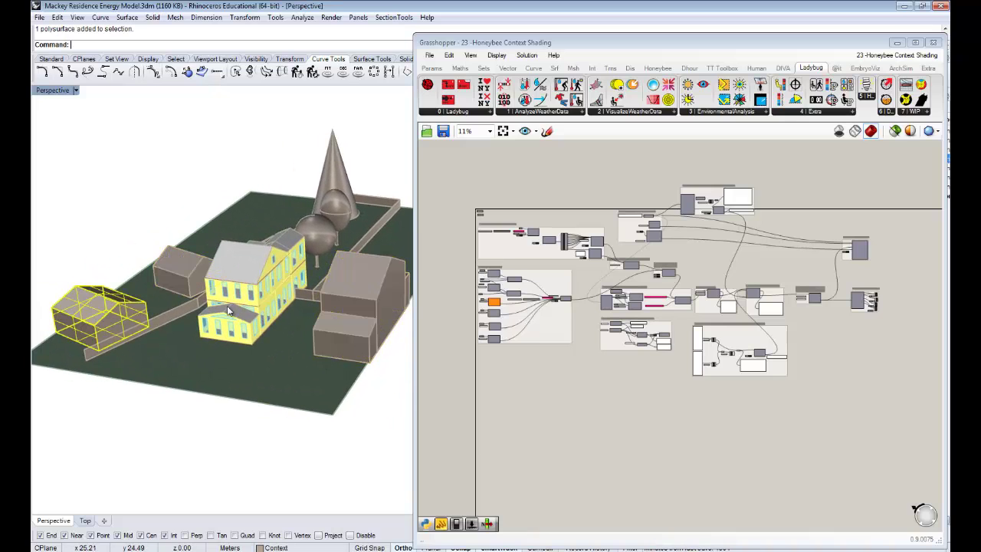
Examine the spherical tree closest to the house and its position relative to the house's facades.
{"action": "left_click", "coordinate": [317, 246]}
{"action": "right_click_drag", "start_coordinate": [317, 253], "coordinate": [329, 438]}
{"action": "right_click_drag", "start_coordinate": [329, 329], "coordinate": [237, 246]}
{"action": "scroll", "coordinate": [267, 413], "scroll_direction": "up", "scroll_amount": 5}
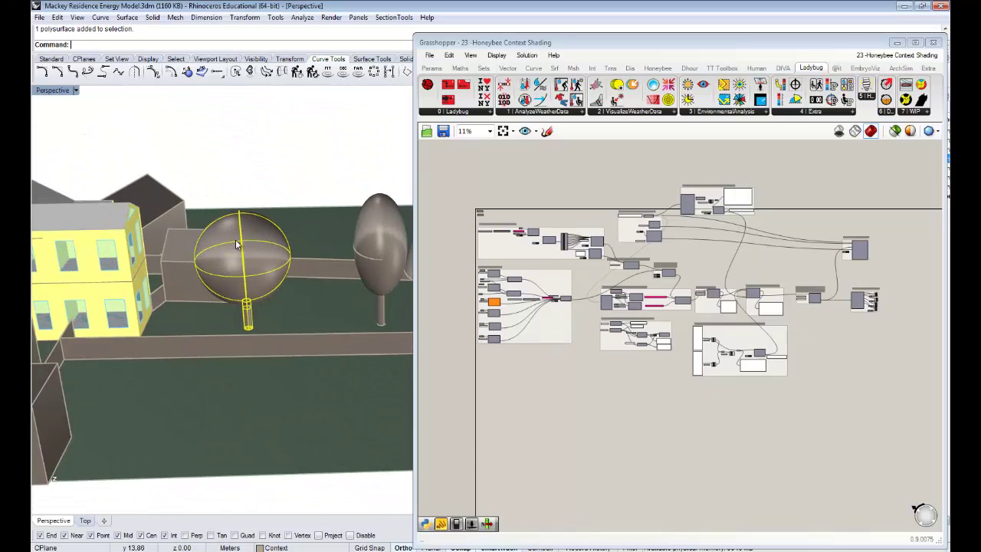
{"action": "right_click_drag", "start_coordinate": [190, 268], "coordinate": [245, 304]}
{"action": "right_click_drag", "start_coordinate": [299, 320], "coordinate": [354, 314]}
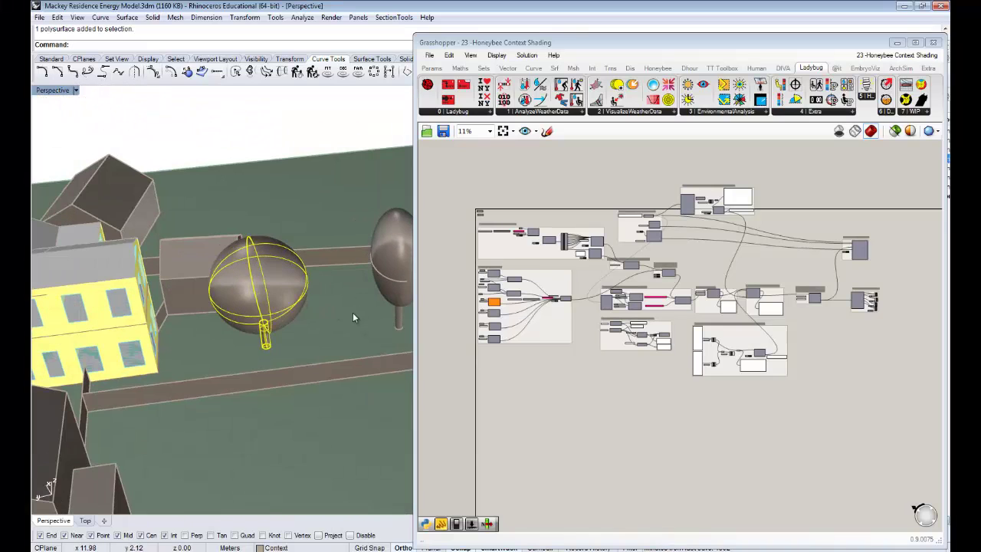
{"action": "right_click_drag", "start_coordinate": [276, 316], "coordinate": [241, 364]}
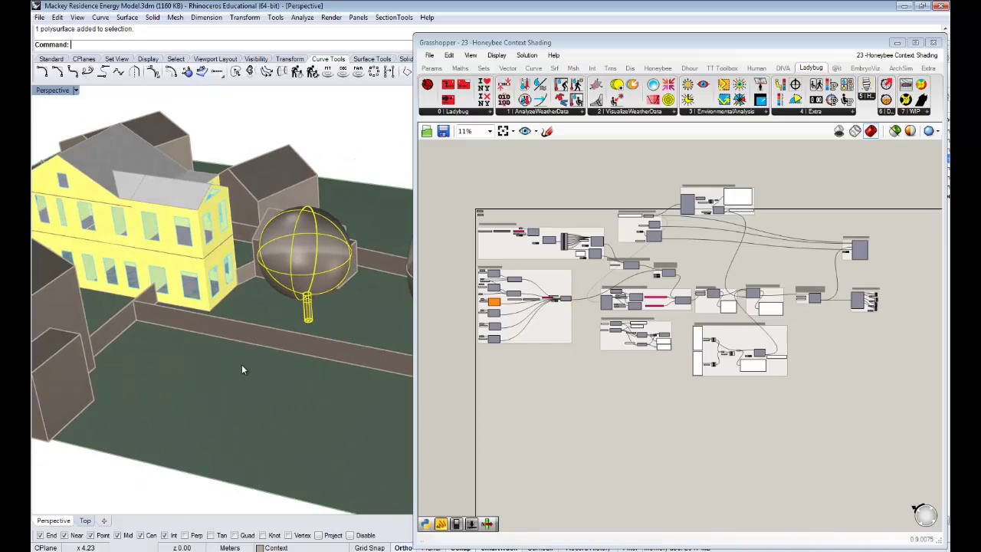
{"action": "right_click_drag", "start_coordinate": [338, 285], "coordinate": [295, 324]}
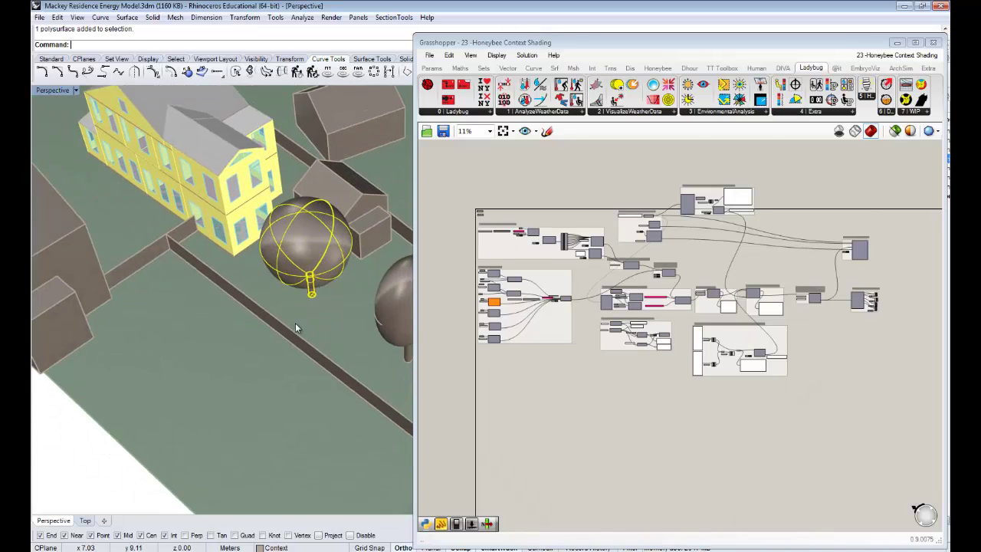
{"action": "right_click_drag", "start_coordinate": [309, 285], "coordinate": [394, 225]}
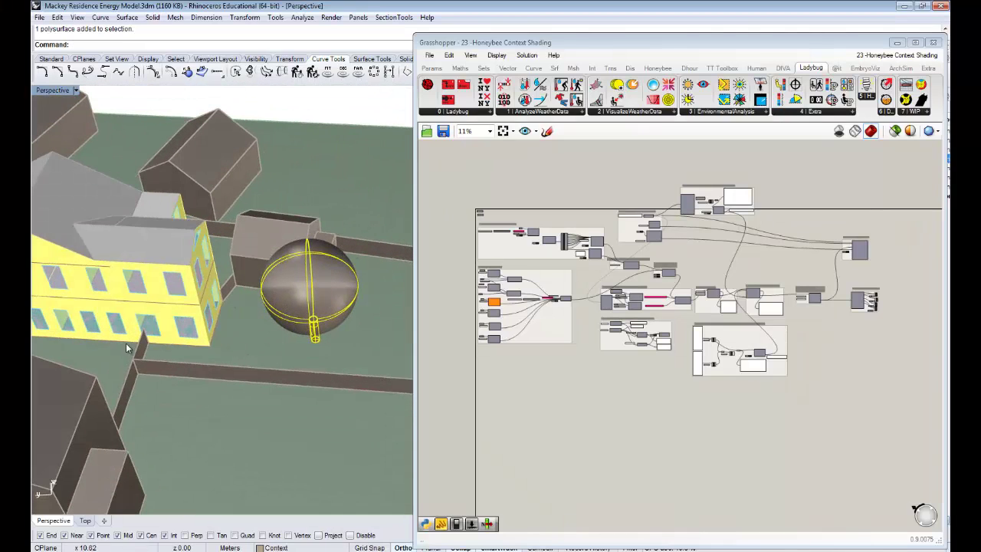
{"action": "right_click_drag", "start_coordinate": [336, 308], "coordinate": [285, 202]}
{"action": "scroll", "coordinate": [284, 201], "scroll_direction": "up", "scroll_amount": 4}
{"action": "right_click_drag", "start_coordinate": [377, 314], "coordinate": [289, 327]}
{"action": "scroll", "coordinate": [302, 369], "scroll_direction": "up", "scroll_amount": 6}
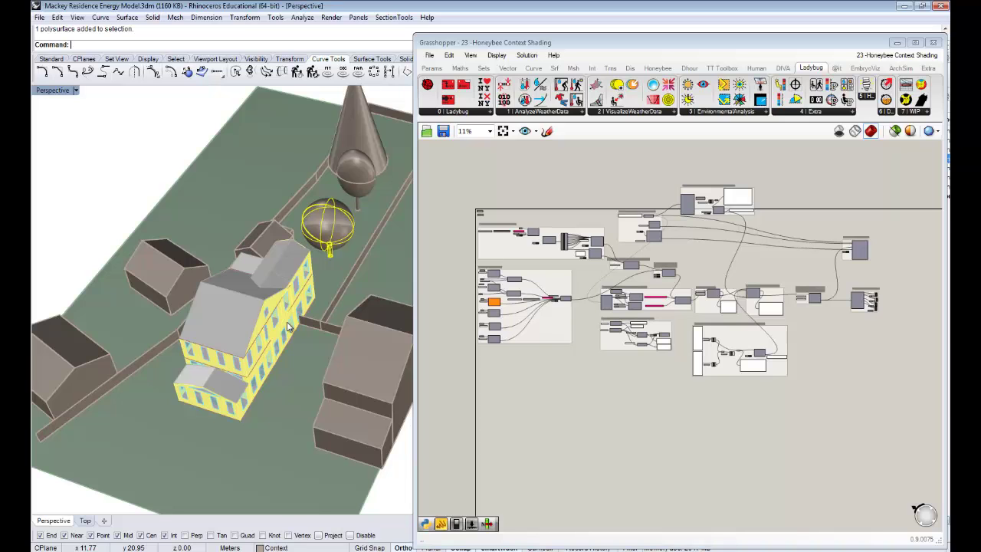
Select all the context buildings, walls and trees together, leaving out the spherical tree closest to the house.
{"action": "right_click_drag", "start_coordinate": [255, 309], "coordinate": [253, 280]}
{"action": "left_click", "coordinate": [320, 270]}
{"action": "right_click_drag", "start_coordinate": [320, 270], "coordinate": [313, 292]}
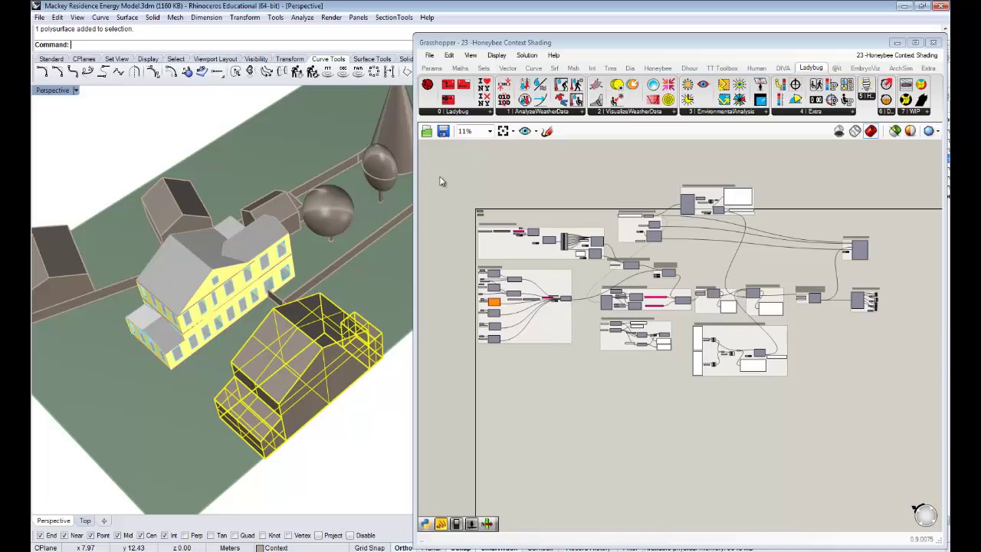
{"action": "left_click", "coordinate": [316, 279], "text": "shift"}
{"action": "left_click", "coordinate": [285, 297], "text": "shift"}
{"action": "left_click", "coordinate": [377, 175], "text": "shift"}
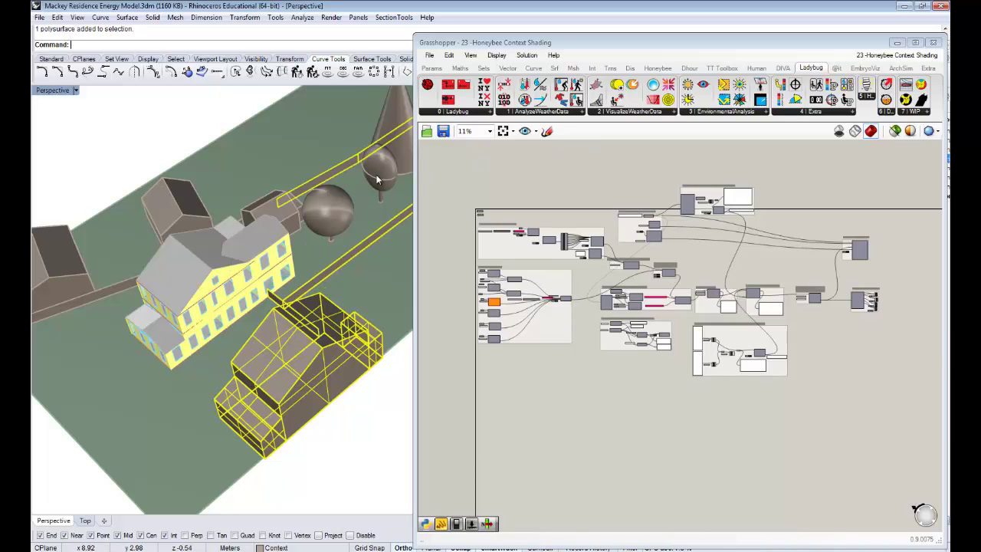
{"action": "left_click", "coordinate": [400, 124], "text": "shift"}
{"action": "left_click", "coordinate": [286, 207], "text": "shift"}
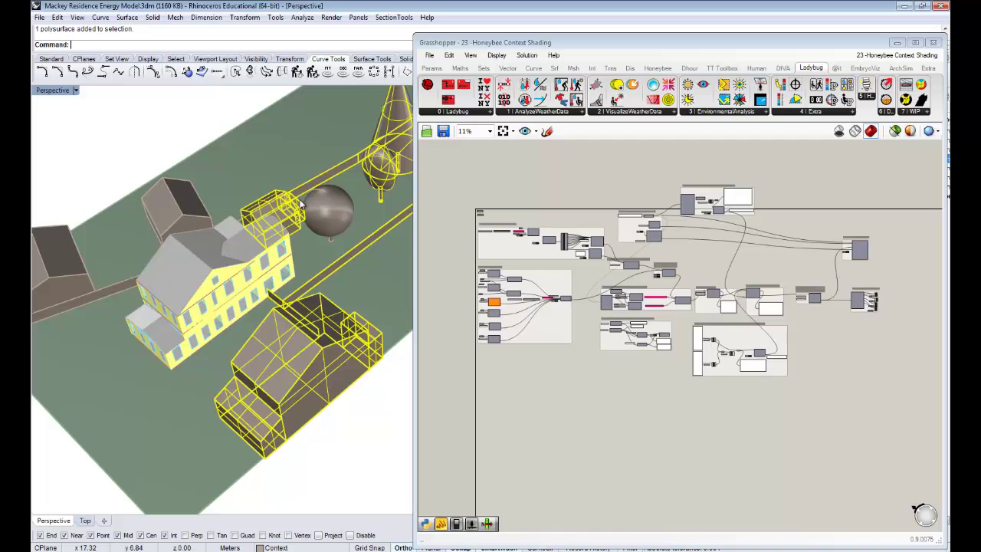
{"action": "left_click", "coordinate": [184, 219], "text": "shift"}
{"action": "right_click_drag", "start_coordinate": [75, 273], "coordinate": [196, 325]}
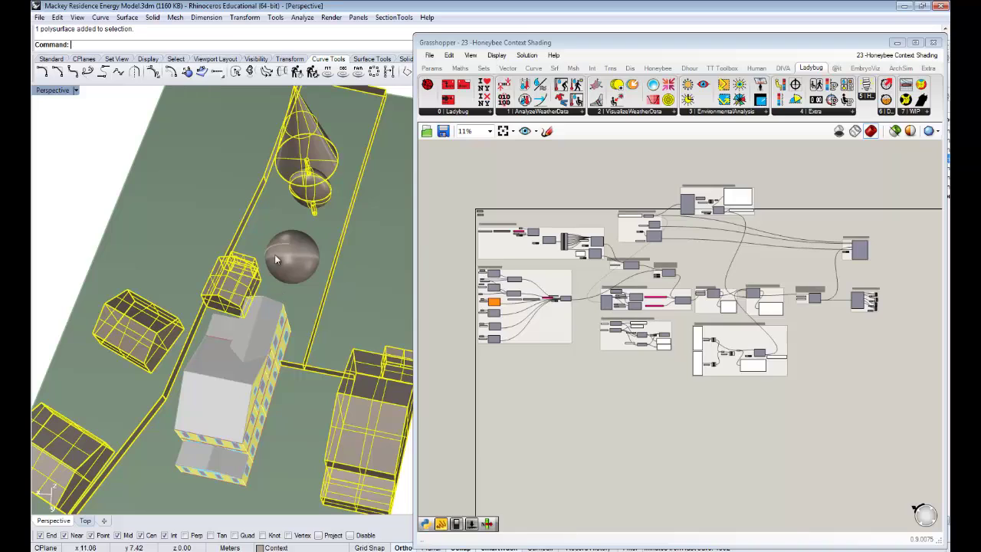
{"action": "right_click_drag", "start_coordinate": [297, 260], "coordinate": [326, 291]}
Add a Brep parameter in the empty canvas area above the Change Zone Schedules group.
{"action": "right_click_drag", "start_coordinate": [752, 250], "coordinate": [706, 250]}
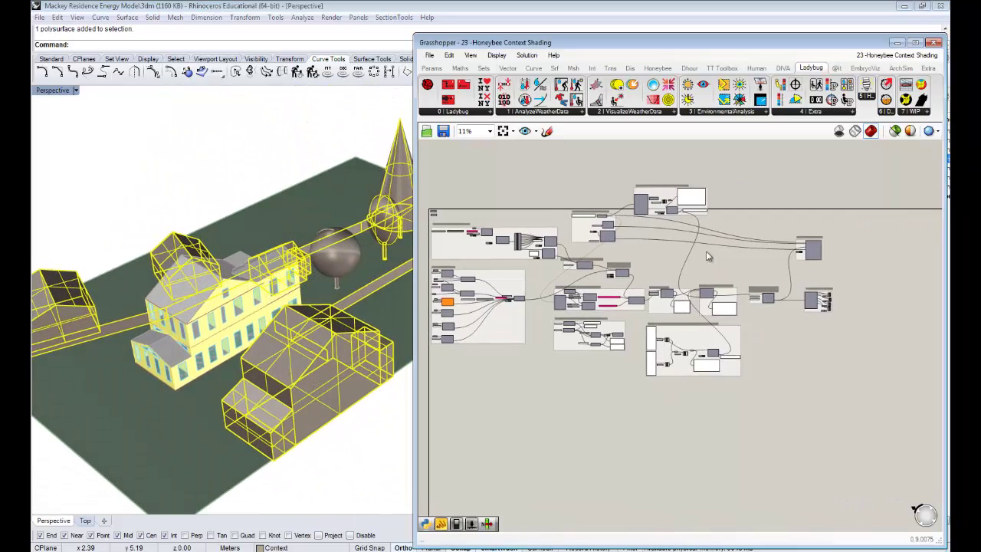
{"action": "scroll", "coordinate": [742, 264], "scroll_direction": "up", "scroll_amount": 3}
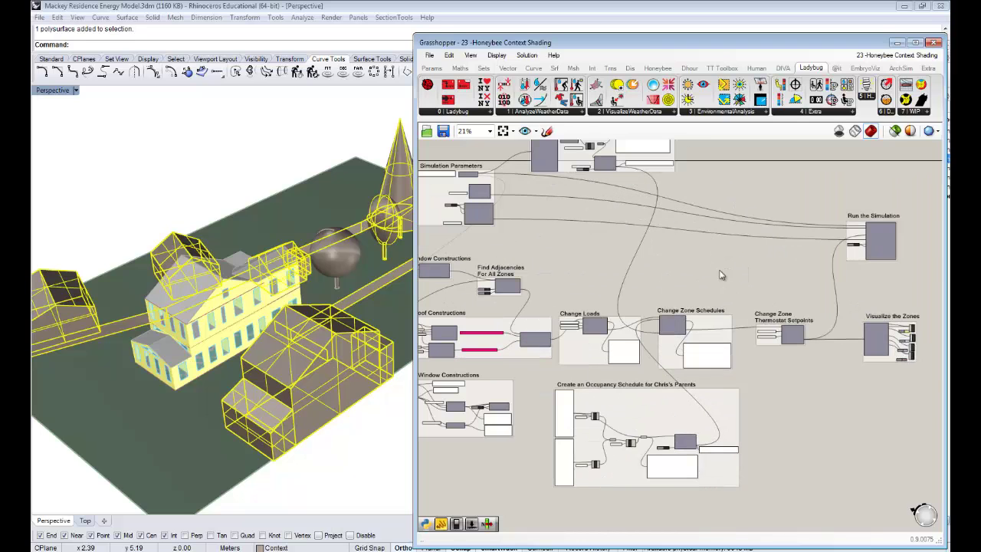
{"action": "scroll", "coordinate": [737, 268], "scroll_direction": "up", "scroll_amount": 3}
{"action": "right_click_drag", "start_coordinate": [751, 272], "coordinate": [682, 266]}
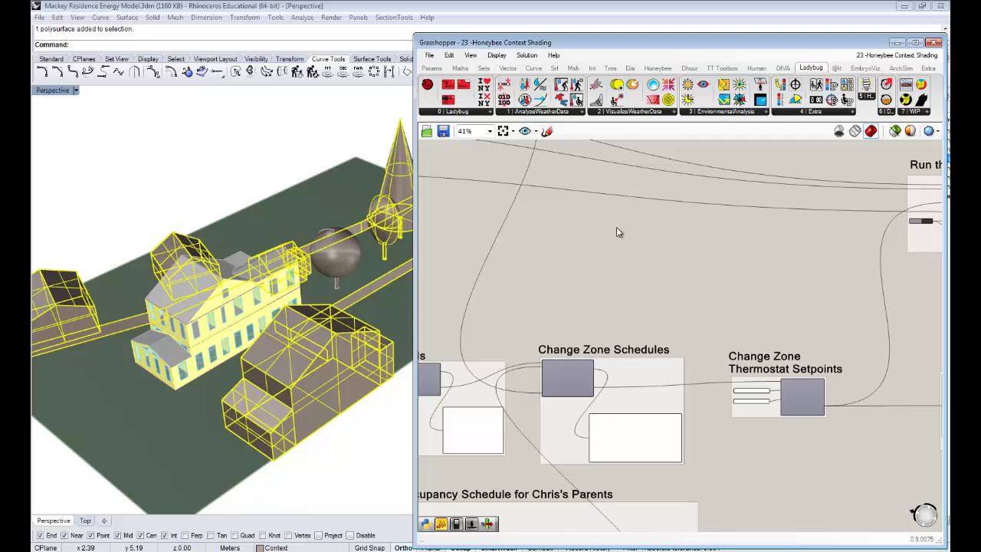
{"action": "double_click", "coordinate": [616, 227]}
{"action": "type", "text": "brep"}
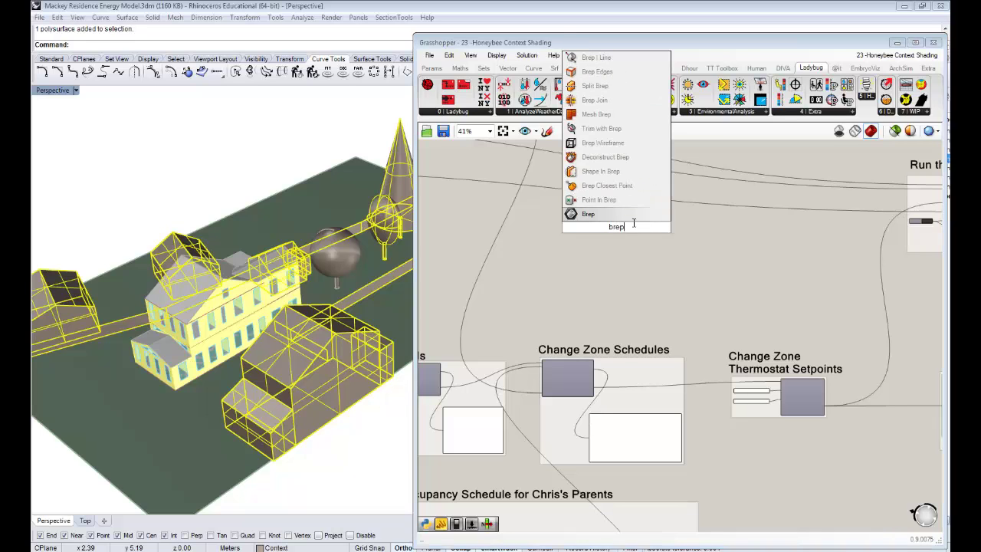
{"action": "left_click", "coordinate": [642, 216]}
Assign the selected context geometry to the Brep parameter as multiple breps.
{"action": "scroll", "coordinate": [641, 239], "scroll_direction": "up", "scroll_amount": 2}
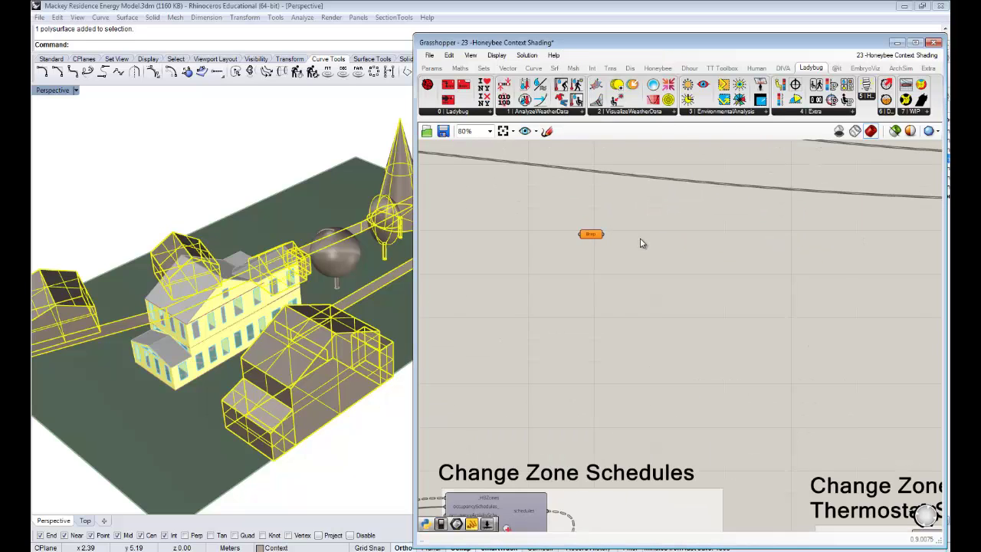
{"action": "scroll", "coordinate": [613, 243], "scroll_direction": "up", "scroll_amount": 1}
{"action": "left_click_drag", "start_coordinate": [613, 241], "coordinate": [593, 241]}
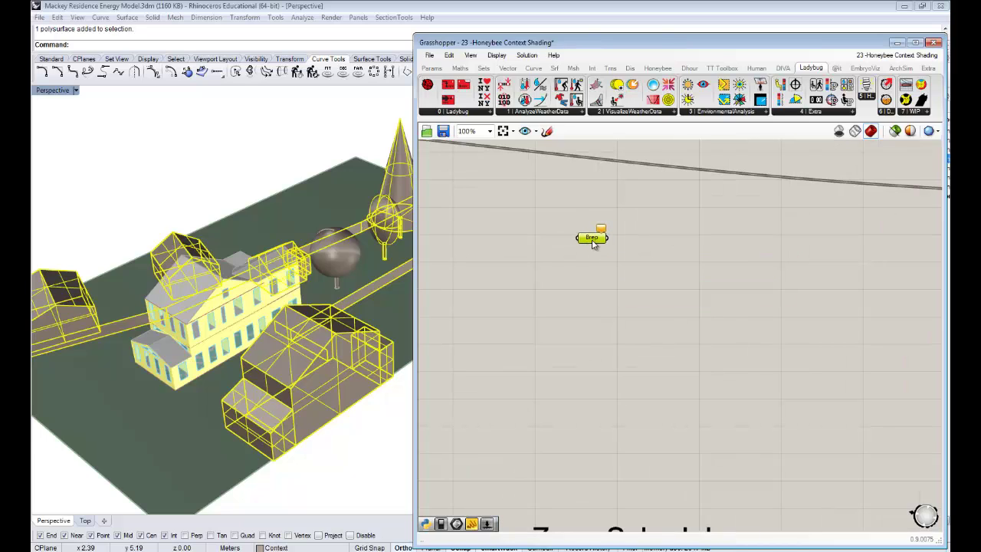
{"action": "right_click", "coordinate": [593, 241]}
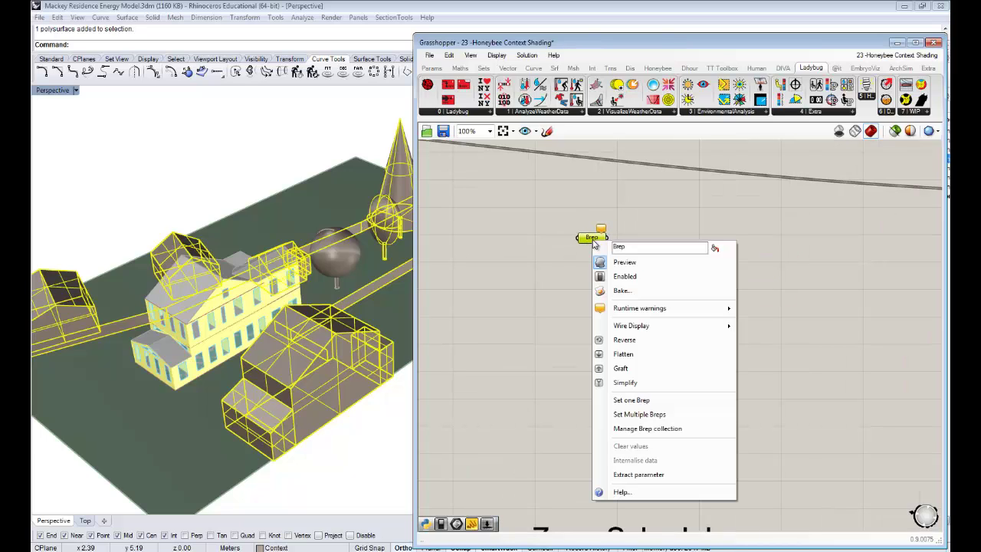
{"action": "left_click", "coordinate": [662, 415]}
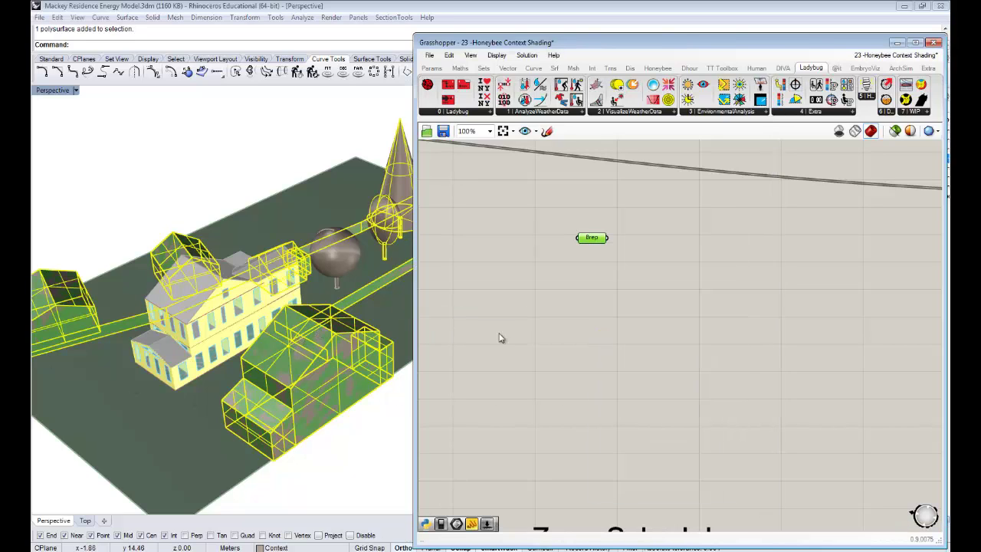
{"action": "left_click", "coordinate": [594, 282]}
{"action": "left_click", "coordinate": [598, 261]}
{"action": "left_click", "coordinate": [589, 239]}
{"action": "left_click", "coordinate": [593, 253]}
{"action": "left_click", "coordinate": [589, 237]}
{"action": "left_click", "coordinate": [606, 203]}
Internalise the context geometry data in the Brep parameter.
{"action": "right_click_drag", "start_coordinate": [197, 262], "coordinate": [249, 305]}
{"action": "scroll", "coordinate": [205, 345], "scroll_direction": "down", "scroll_amount": 6}
{"action": "right_click_drag", "start_coordinate": [239, 258], "coordinate": [243, 197], "text": "shift"}
{"action": "left_click", "coordinate": [740, 318]}
{"action": "right_click", "coordinate": [591, 240]}
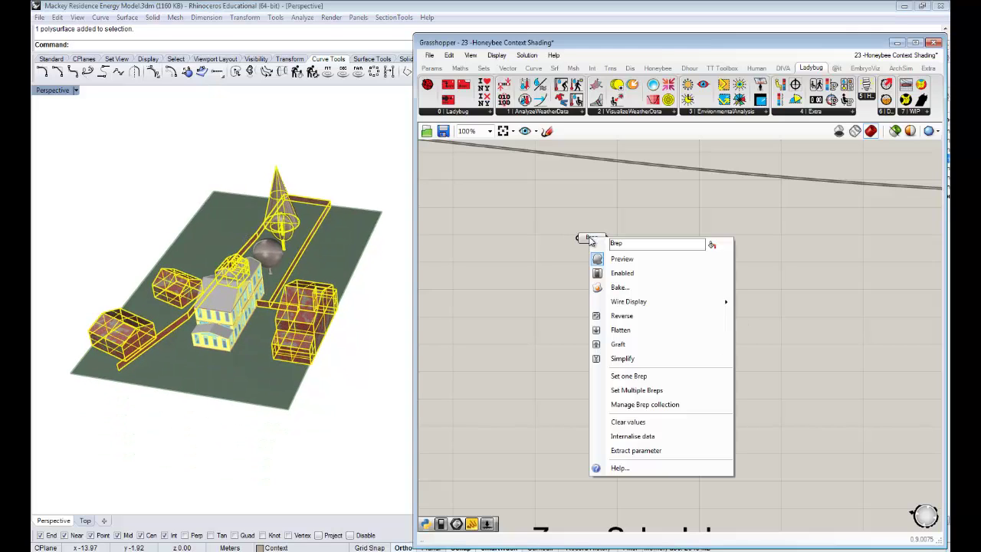
{"action": "left_click", "coordinate": [632, 436]}
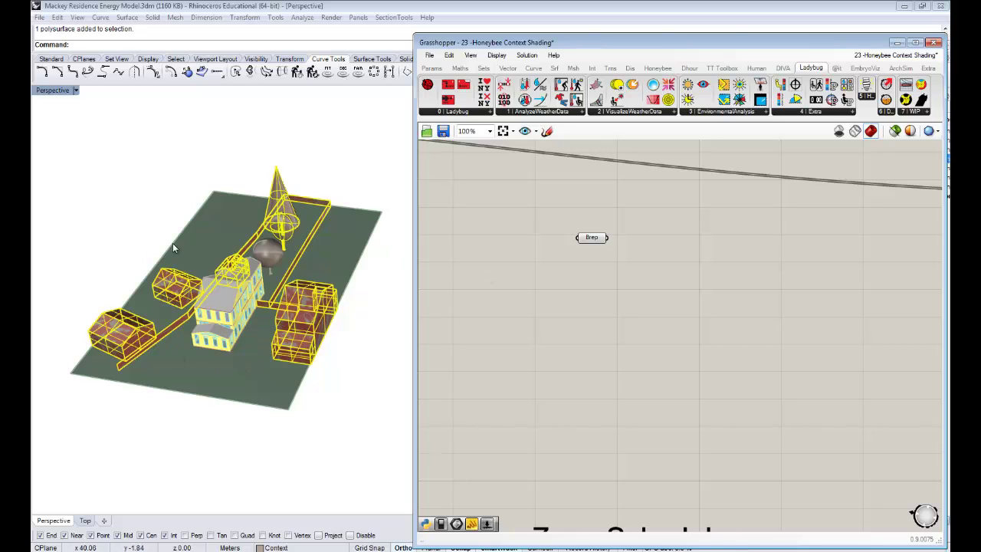
{"action": "right_click_drag", "start_coordinate": [317, 347], "coordinate": [296, 355]}
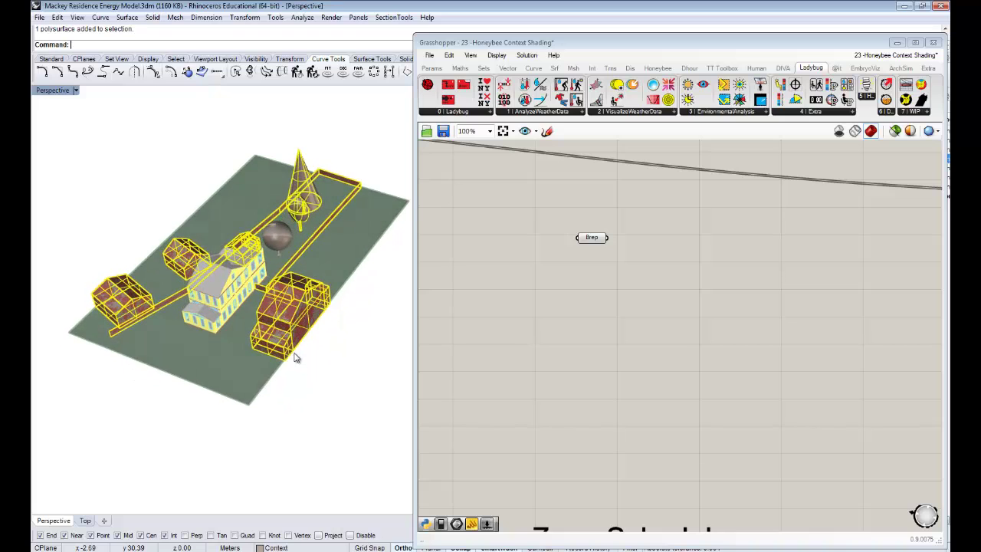
{"action": "right_click_drag", "start_coordinate": [254, 270], "coordinate": [259, 333], "text": "shift"}
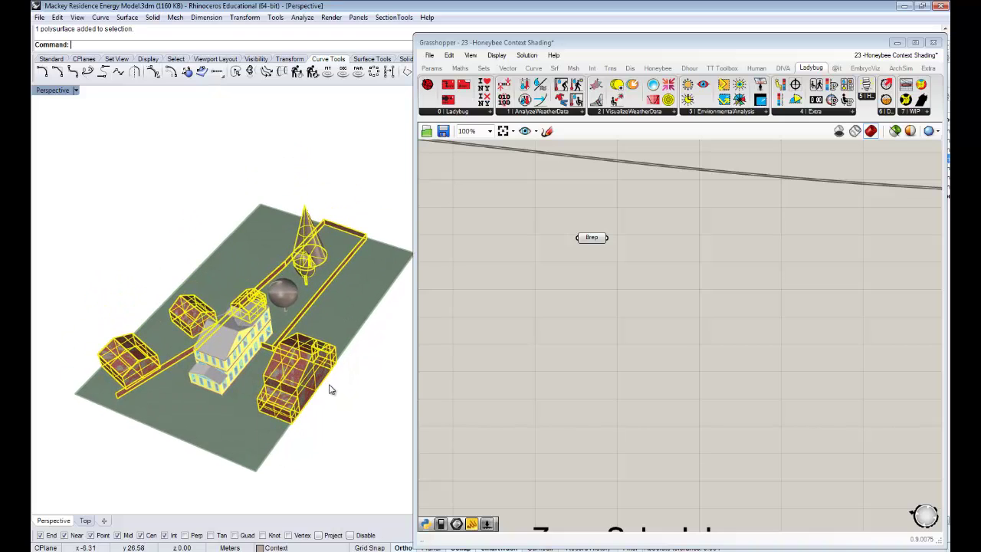
Shift the Brep parameter slightly on the canvas and turn off its geometry preview.
{"action": "left_click", "coordinate": [601, 240]}
{"action": "left_click", "coordinate": [597, 238]}
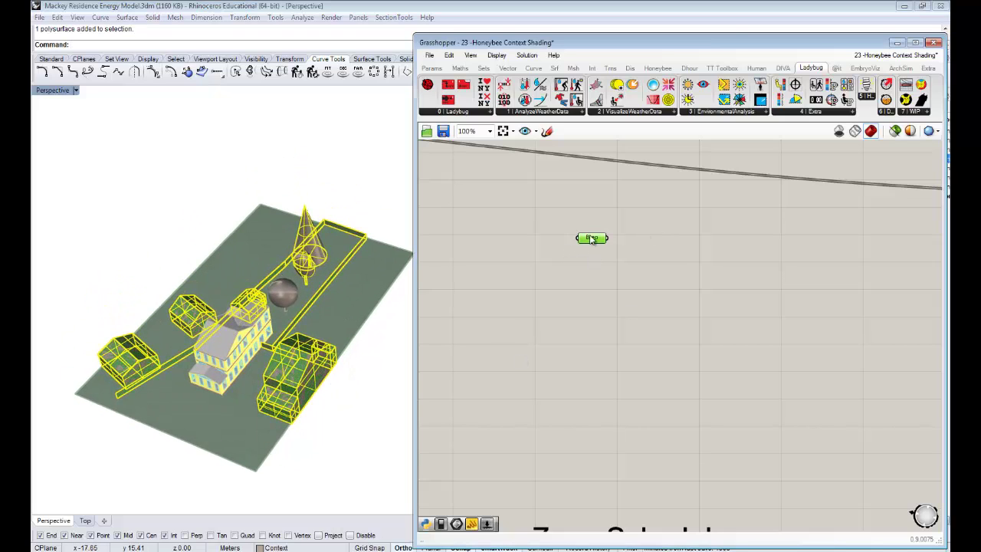
{"action": "left_click_drag", "start_coordinate": [592, 244], "coordinate": [569, 228]}
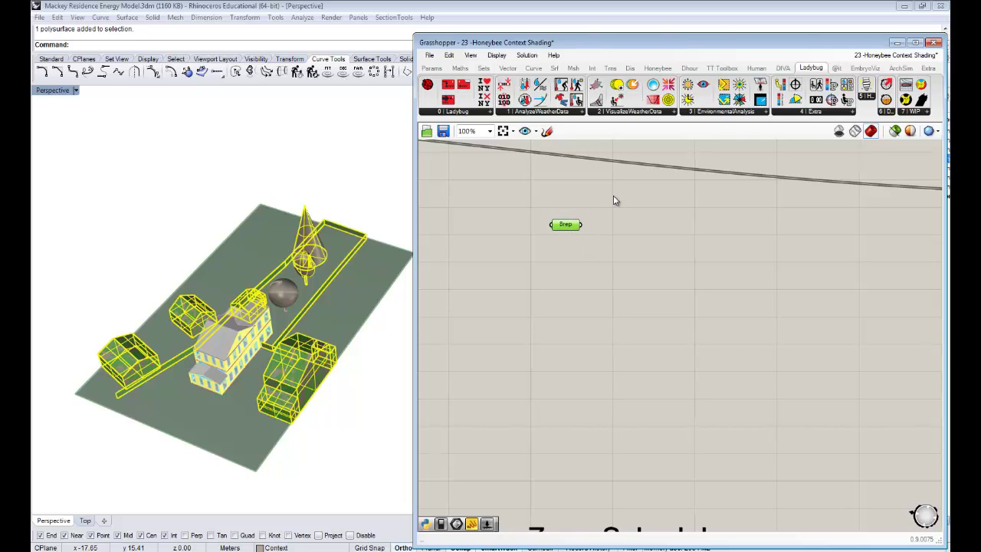
{"action": "right_click", "coordinate": [617, 200]}
{"action": "left_click", "coordinate": [648, 222]}
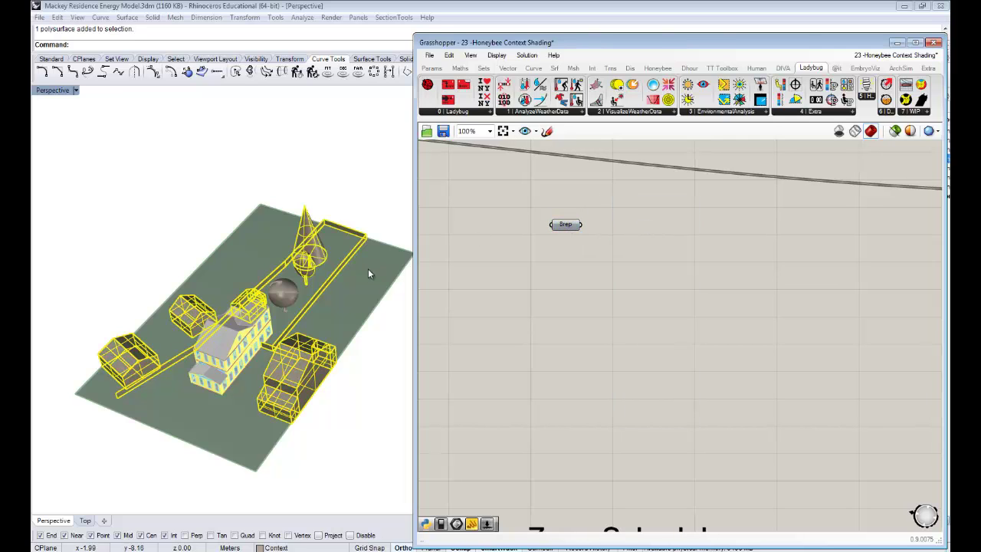
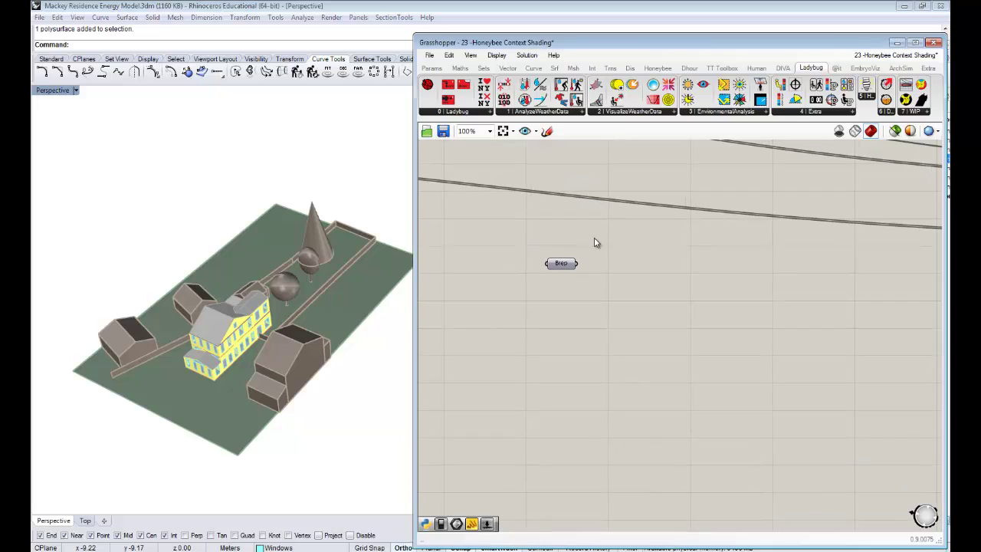
Add a Honeybee EP context Surfaces component to the canvas beside the Brep parameter.
{"action": "scroll", "coordinate": [601, 253], "scroll_direction": "down", "scroll_amount": 2}
{"action": "left_click", "coordinate": [571, 258]}
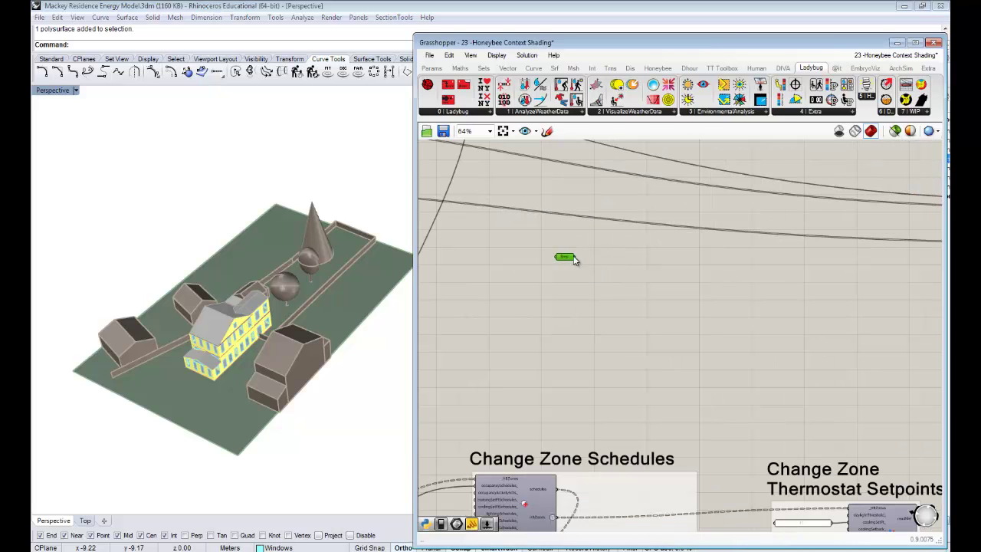
{"action": "scroll", "coordinate": [577, 256], "scroll_direction": "up", "scroll_amount": 2}
{"action": "mouse_move", "coordinate": [577, 256]}
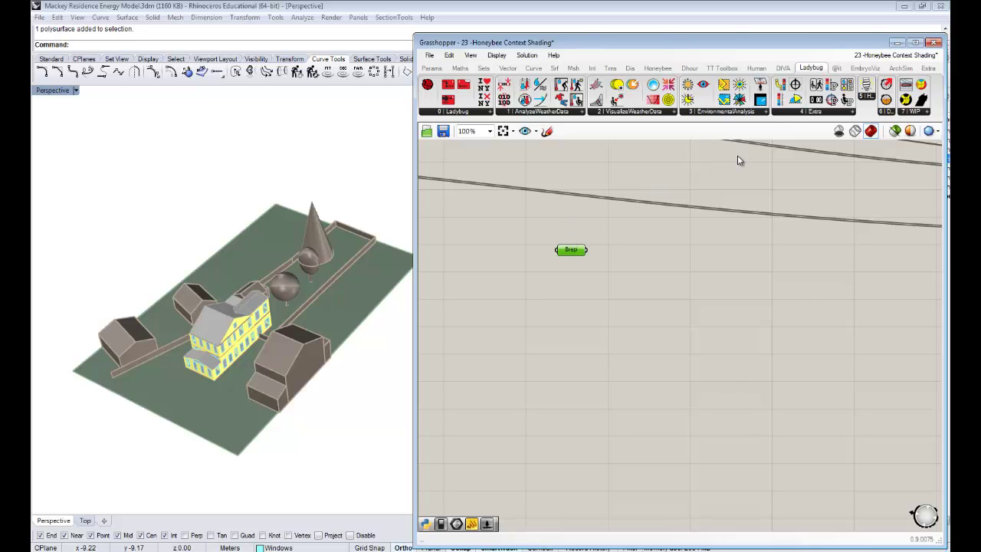
{"action": "left_click", "coordinate": [666, 70]}
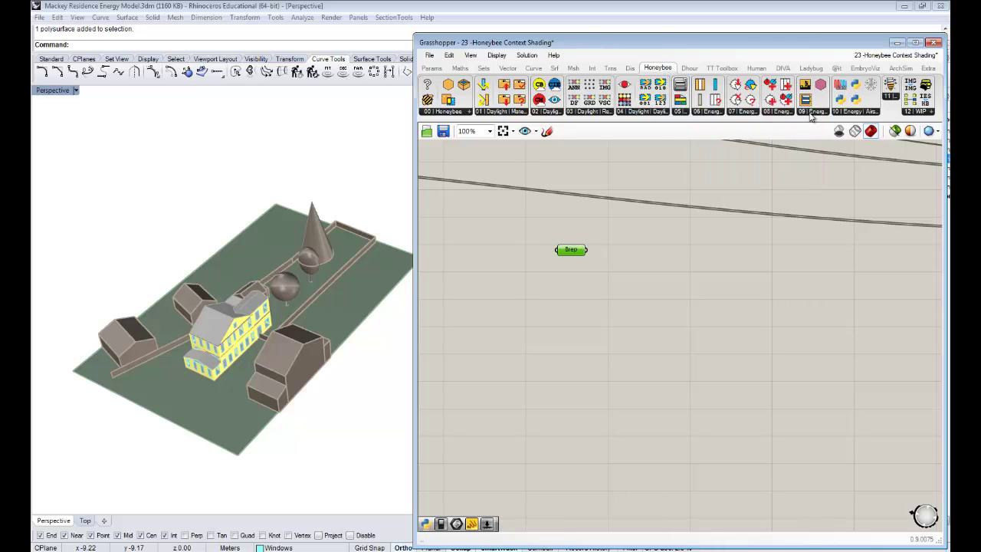
{"action": "left_click", "coordinate": [811, 113]}
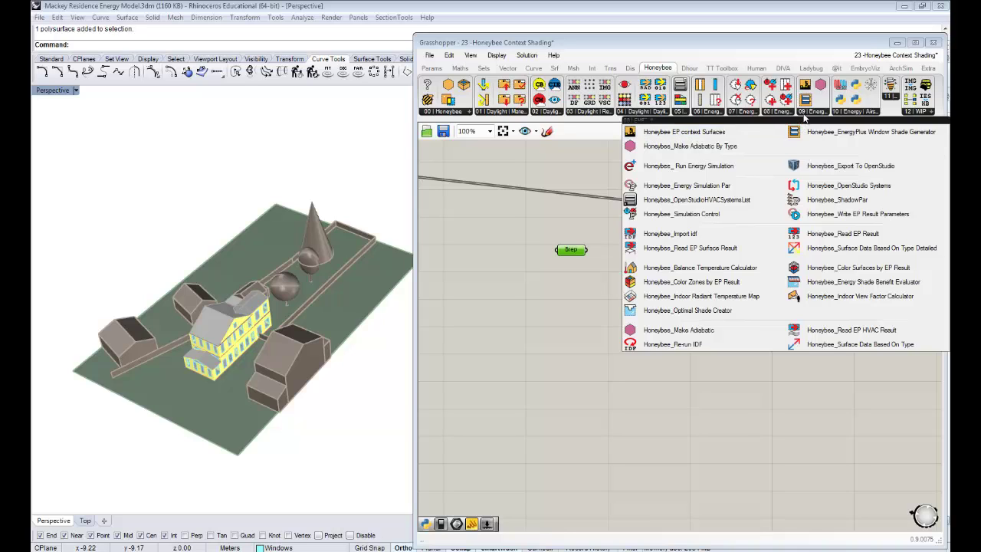
{"action": "left_click", "coordinate": [712, 133]}
{"action": "left_click", "coordinate": [719, 243]}
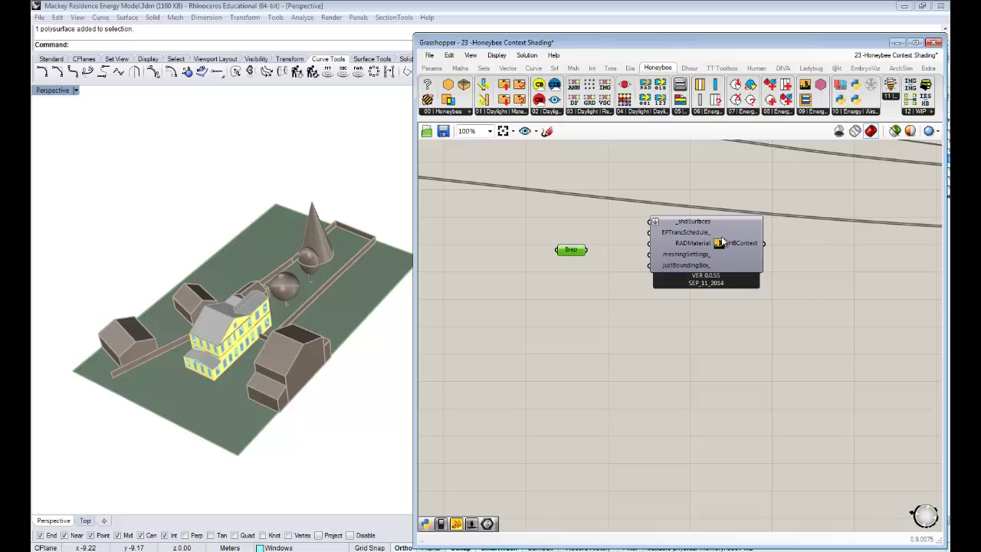
{"action": "left_click_drag", "start_coordinate": [721, 242], "coordinate": [708, 263]}
{"action": "left_click", "coordinate": [584, 286]}
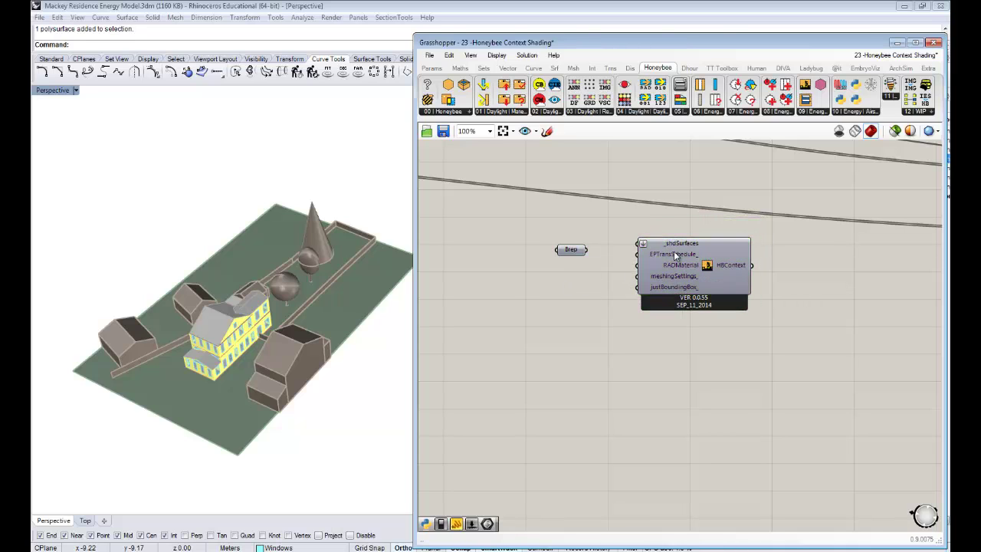
Align the Brep parameter with the context component and connect it to the _shdSurfaces input.
{"action": "scroll", "coordinate": [675, 255], "scroll_direction": "up", "scroll_amount": 4}
{"action": "right_click_drag", "start_coordinate": [526, 282], "coordinate": [548, 284]}
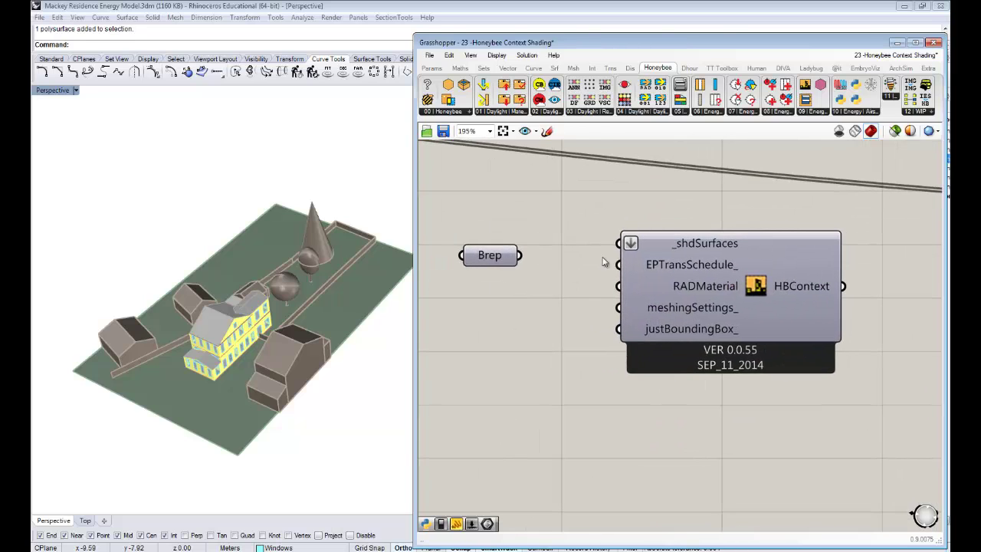
{"action": "mouse_move", "coordinate": [473, 259]}
{"action": "left_mouse_down"}
{"action": "mouse_move", "coordinate": [499, 245]}
{"action": "mouse_move", "coordinate": [488, 227]}
{"action": "mouse_move", "coordinate": [490, 240]}
{"action": "mouse_move", "coordinate": [462, 256]}
{"action": "left_mouse_up"}
{"action": "right_click_drag", "start_coordinate": [530, 315], "coordinate": [593, 291]}
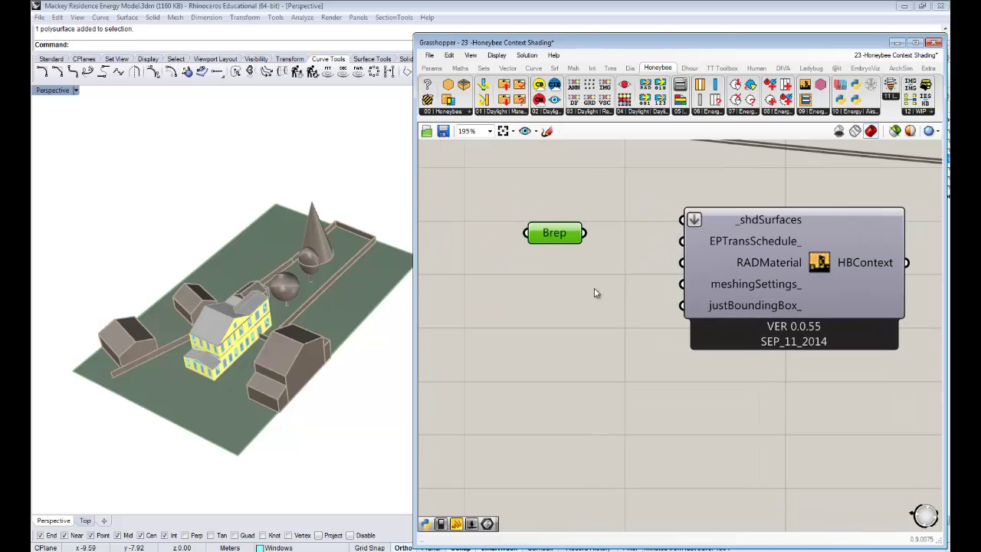
{"action": "left_click", "coordinate": [297, 304]}
{"action": "right_click_drag", "start_coordinate": [297, 304], "coordinate": [365, 340]}
{"action": "left_click", "coordinate": [611, 306]}
{"action": "left_click_drag", "start_coordinate": [560, 240], "coordinate": [686, 220]}
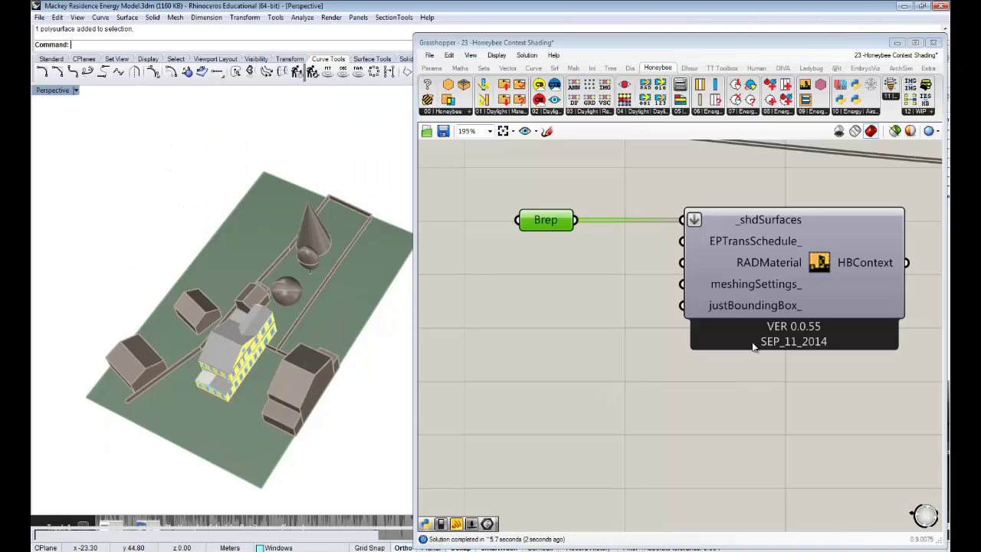
Copy the roof's swatch and Preview components from the Visualize the Zones group to beside the context component.
{"action": "right_click_drag", "start_coordinate": [882, 247], "coordinate": [766, 251]}
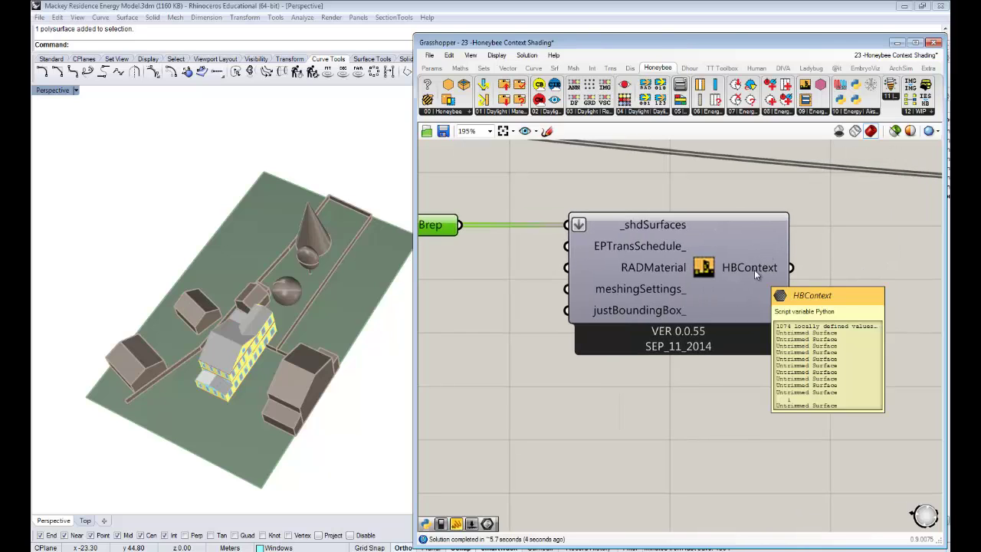
{"action": "mouse_move", "coordinate": [755, 268]}
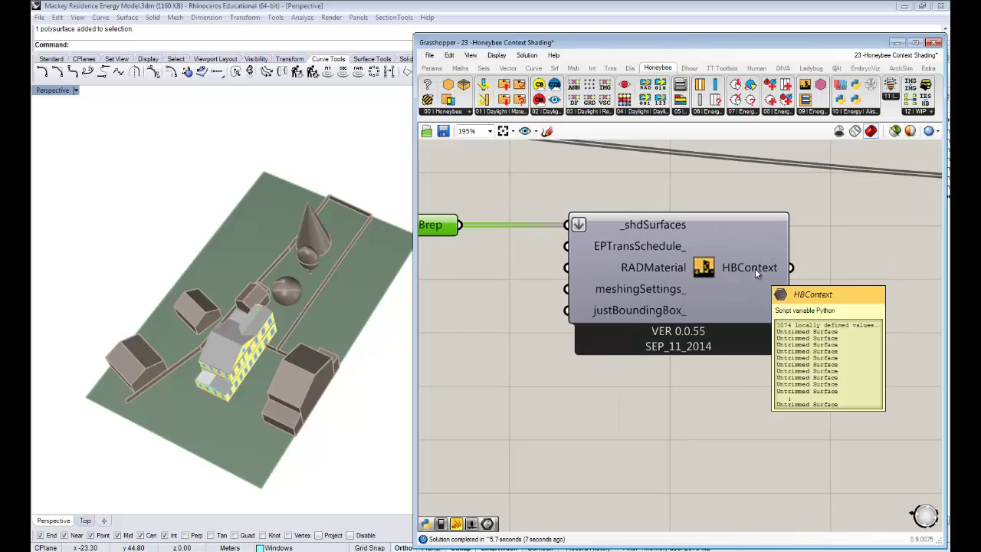
{"action": "scroll", "coordinate": [754, 268], "scroll_direction": "down", "scroll_amount": 2}
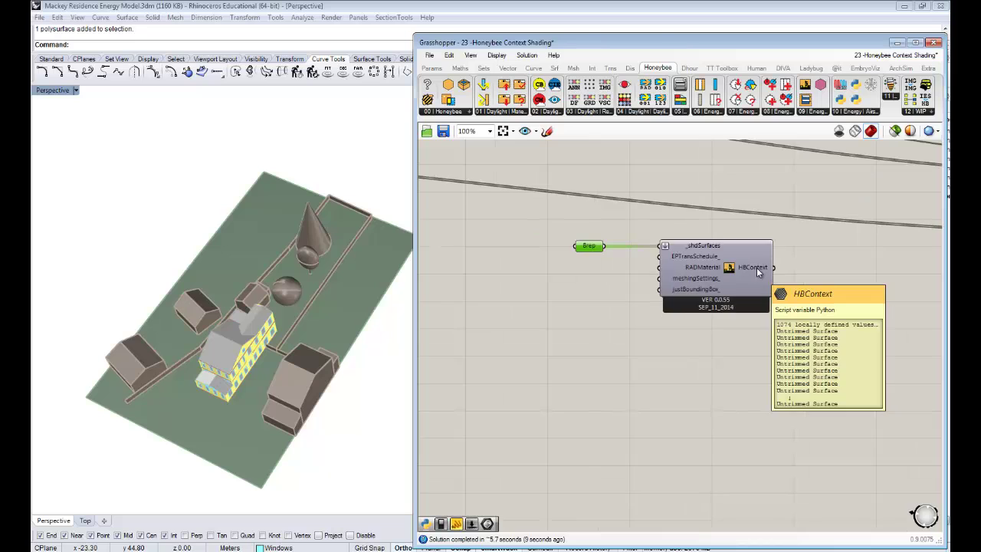
{"action": "scroll", "coordinate": [756, 267], "scroll_direction": "down", "scroll_amount": 1}
{"action": "scroll", "coordinate": [786, 262], "scroll_direction": "down", "scroll_amount": 4}
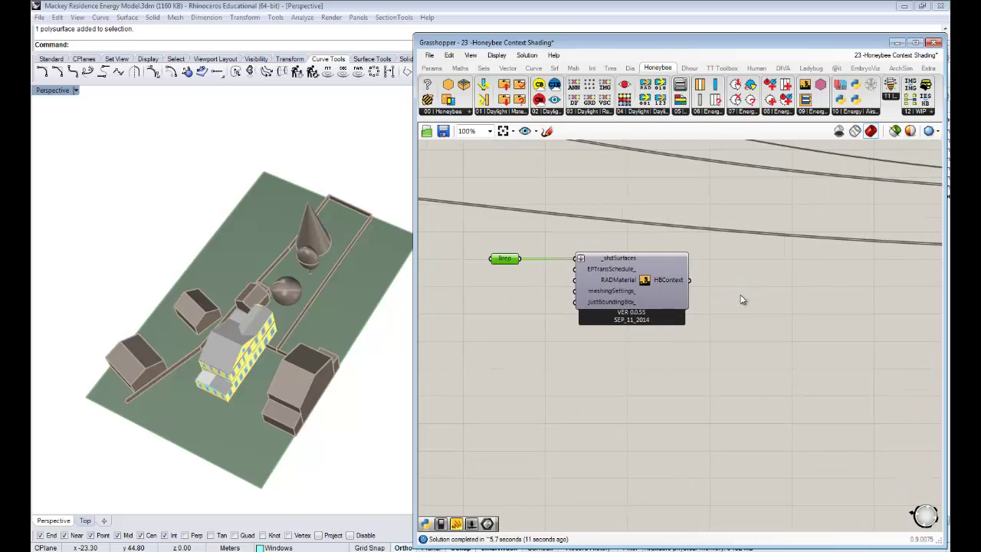
{"action": "right_click_drag", "start_coordinate": [746, 300], "coordinate": [601, 196]}
{"action": "scroll", "coordinate": [687, 227], "scroll_direction": "down", "scroll_amount": 1}
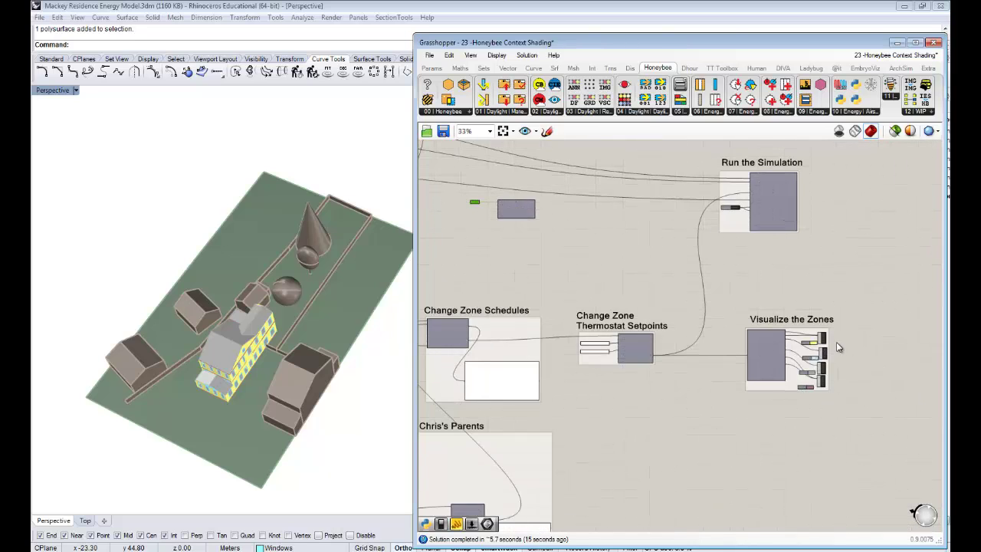
{"action": "scroll", "coordinate": [835, 344], "scroll_direction": "up", "scroll_amount": 4}
{"action": "left_click", "coordinate": [800, 410]}
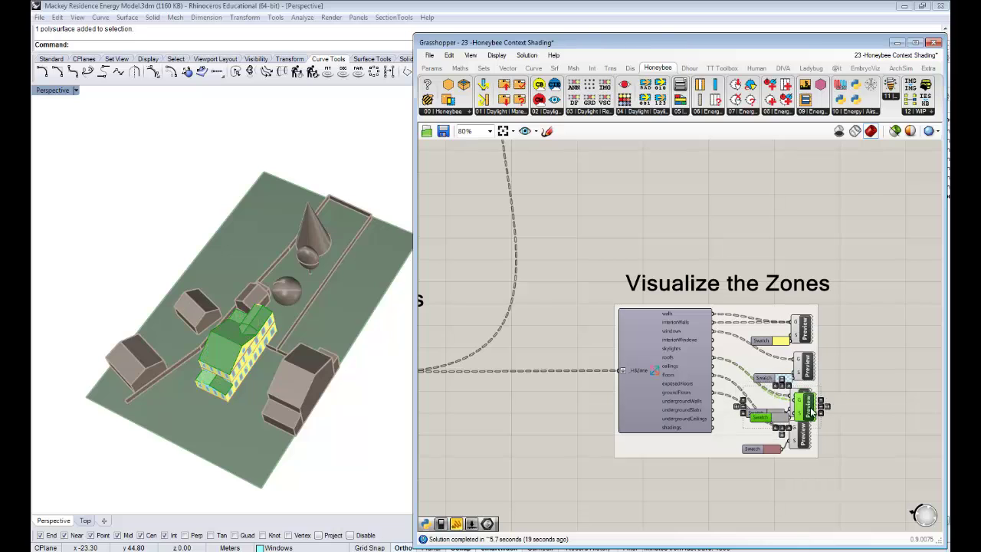
{"action": "scroll", "coordinate": [833, 404], "scroll_direction": "down", "scroll_amount": 4}
{"action": "left_click_drag", "start_coordinate": [827, 394], "coordinate": [567, 250]}
Connect the HBContext output to the geometry input of the copied Preview component.
{"action": "scroll", "coordinate": [559, 249], "scroll_direction": "up", "scroll_amount": 4}
{"action": "left_click", "coordinate": [532, 243]}
{"action": "right_click_drag", "start_coordinate": [534, 244], "coordinate": [720, 277]}
{"action": "left_click_drag", "start_coordinate": [730, 257], "coordinate": [783, 271]}
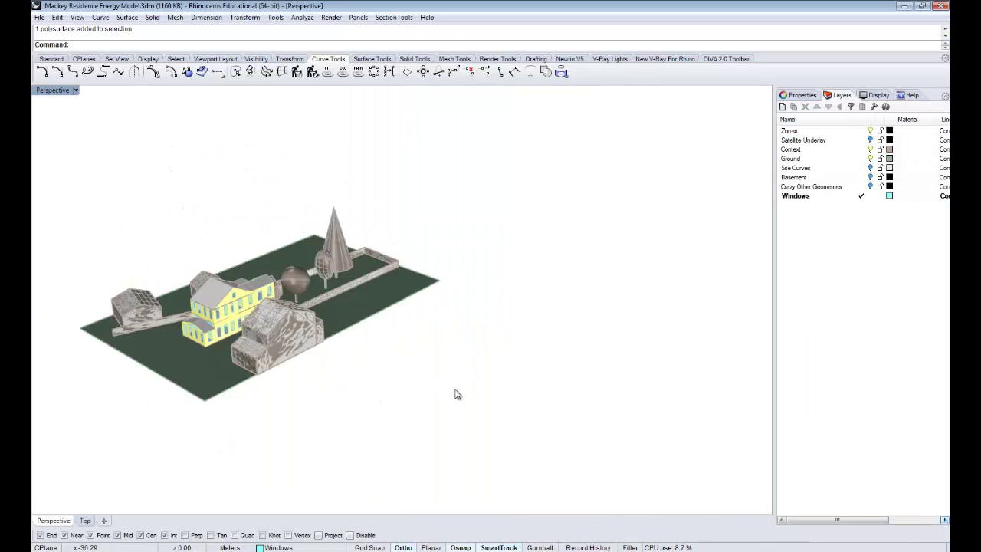
Select all the geometry in the Rhino viewport and hide it.
{"action": "left_click_drag", "start_coordinate": [455, 394], "coordinate": [128, 191]}
{"action": "type", "text": "Hide"}
{"action": "key", "text": "Return"}
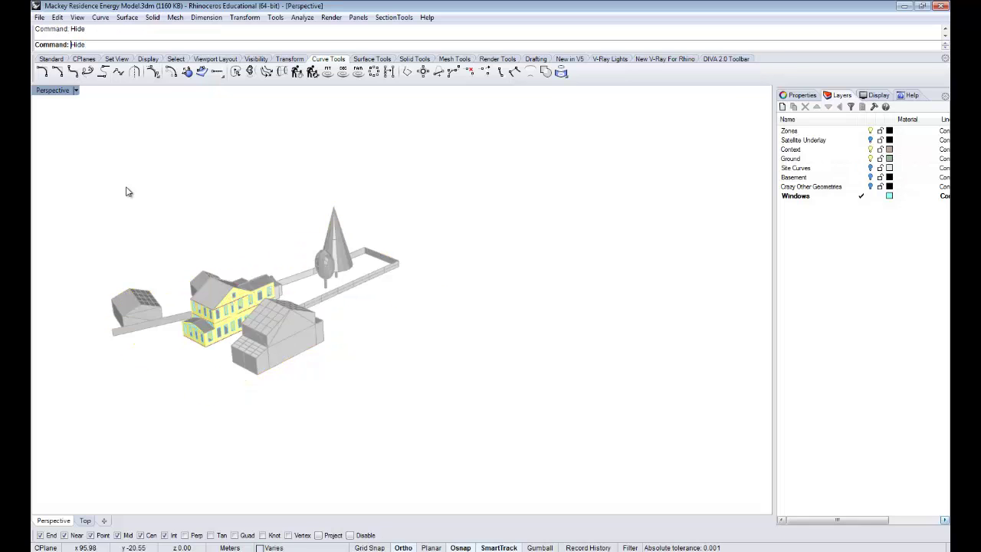
Examine how the context component meshed the trees, walls and neighbouring buildings around the house.
{"action": "right_click_drag", "start_coordinate": [197, 242], "coordinate": [315, 353]}
{"action": "scroll", "coordinate": [300, 399], "scroll_direction": "up", "scroll_amount": 6}
{"action": "right_click_drag", "start_coordinate": [335, 396], "coordinate": [325, 314]}
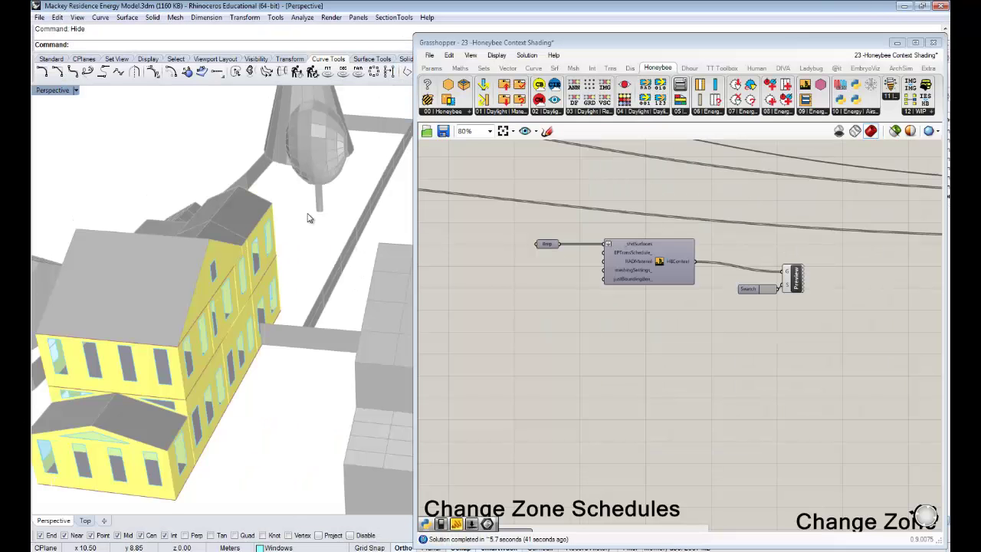
{"action": "right_click_drag", "start_coordinate": [307, 214], "coordinate": [319, 267]}
{"action": "scroll", "coordinate": [317, 267], "scroll_direction": "up", "scroll_amount": 12}
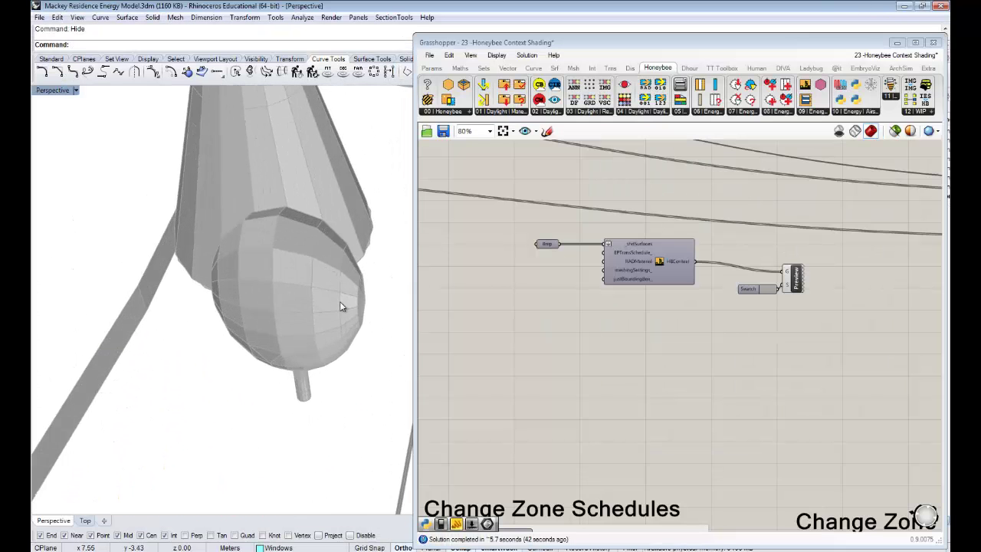
{"action": "right_click_drag", "start_coordinate": [340, 301], "coordinate": [275, 253]}
{"action": "scroll", "coordinate": [304, 293], "scroll_direction": "down", "scroll_amount": 10}
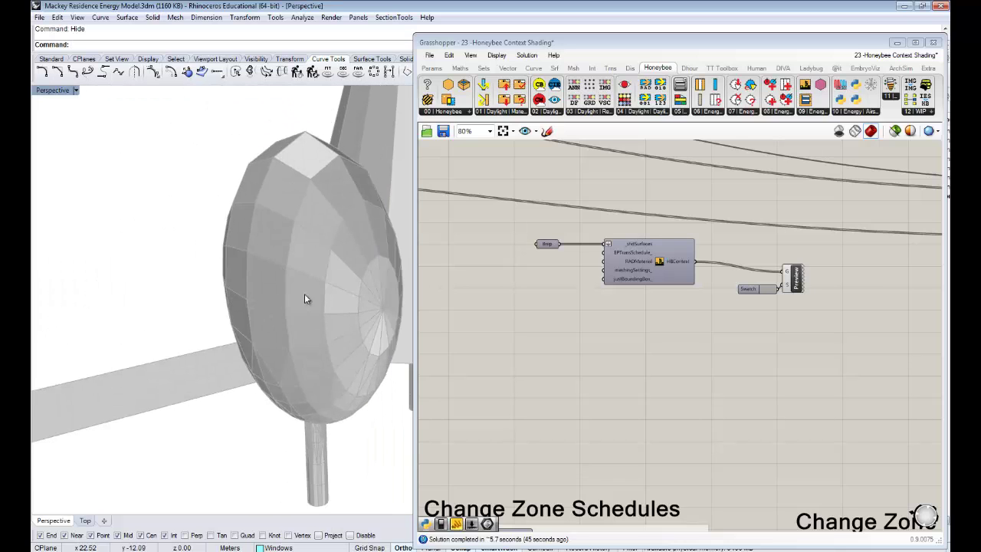
{"action": "scroll", "coordinate": [298, 295], "scroll_direction": "down", "scroll_amount": 5}
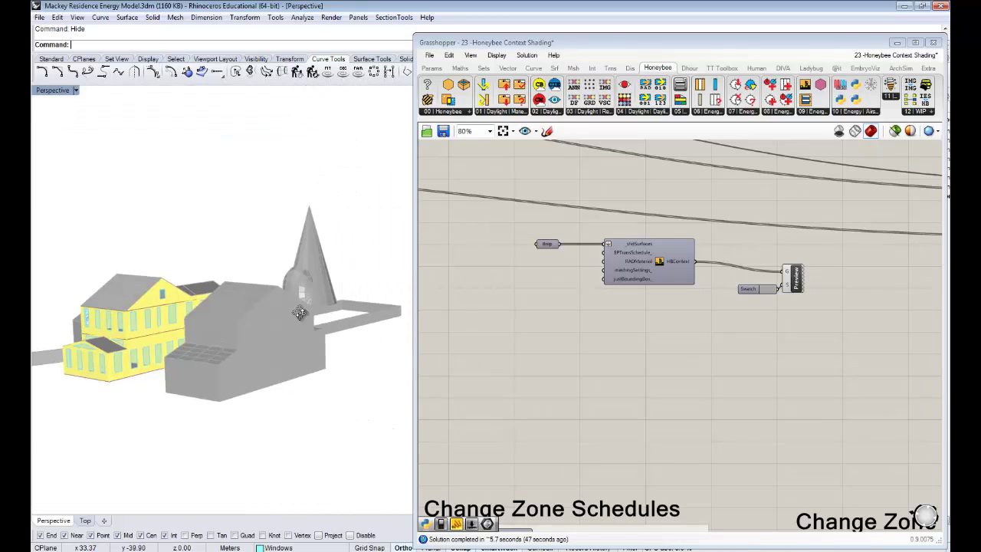
{"action": "right_click_drag", "start_coordinate": [201, 291], "coordinate": [316, 289]}
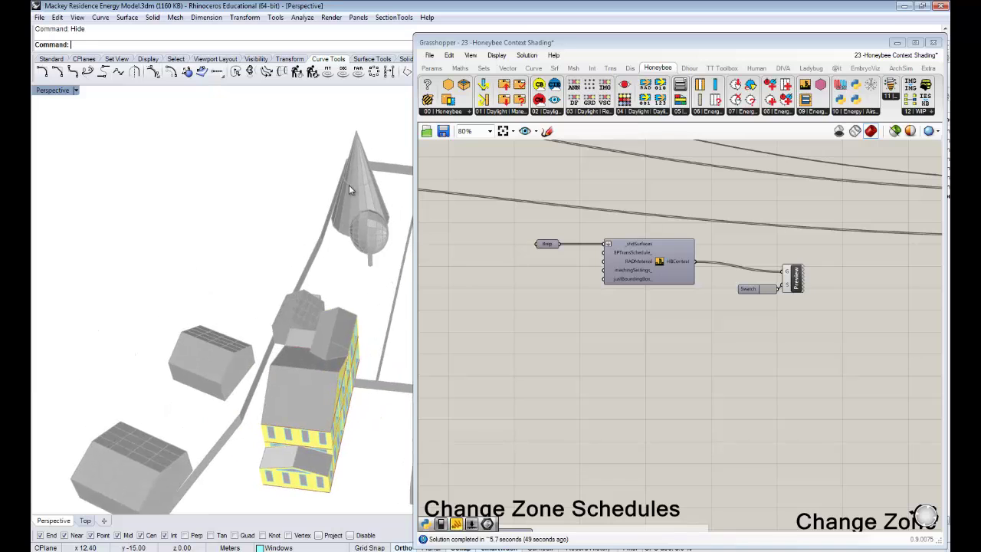
{"action": "scroll", "coordinate": [350, 185], "scroll_direction": "up", "scroll_amount": 10}
{"action": "right_click_drag", "start_coordinate": [368, 160], "coordinate": [313, 291]}
{"action": "scroll", "coordinate": [312, 291], "scroll_direction": "down", "scroll_amount": 3}
{"action": "scroll", "coordinate": [312, 294], "scroll_direction": "down", "scroll_amount": 10}
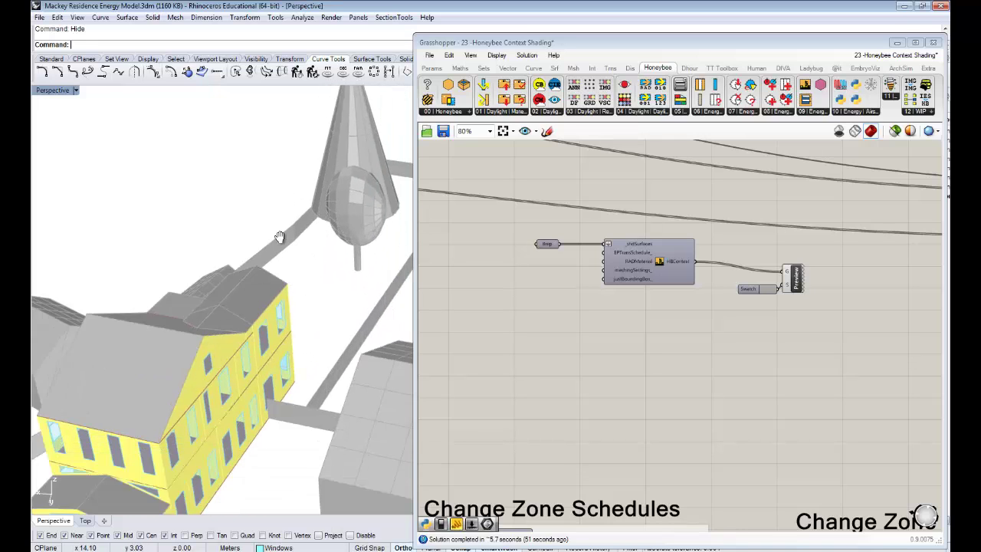
{"action": "right_click_drag", "start_coordinate": [268, 238], "coordinate": [270, 306]}
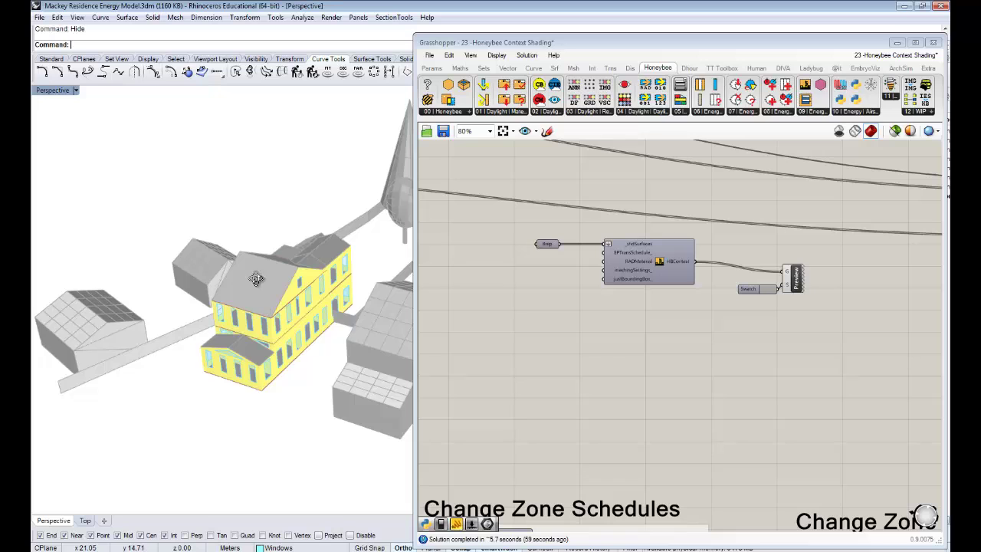
{"action": "right_click_drag", "start_coordinate": [247, 271], "coordinate": [230, 320]}
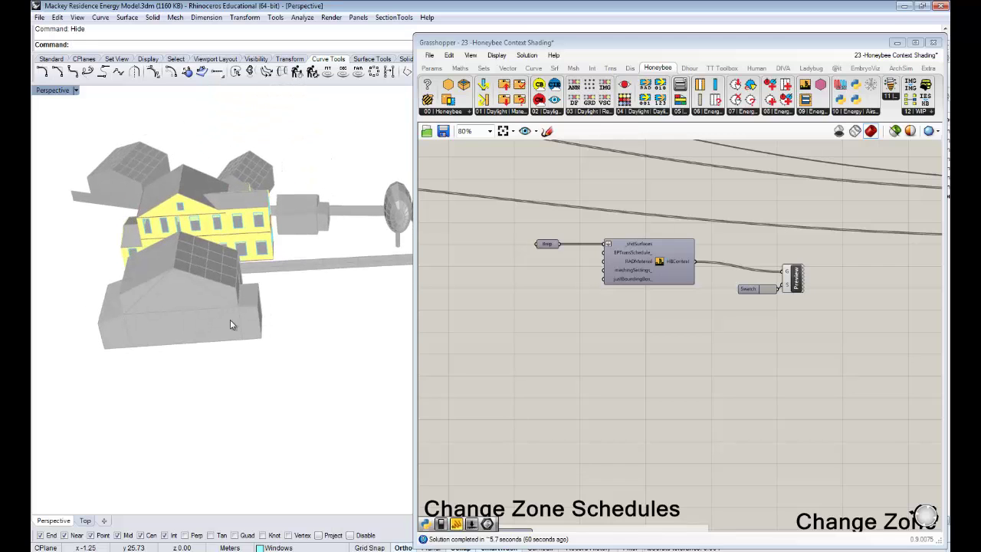
Move the copied swatch and Preview components up above the simulation wires, clear of the context component.
{"action": "scroll", "coordinate": [630, 253], "scroll_direction": "down", "scroll_amount": 3}
{"action": "left_click_drag", "start_coordinate": [600, 214], "coordinate": [632, 176]}
{"action": "left_click", "coordinate": [634, 179]}
{"action": "left_click", "coordinate": [632, 243]}
{"action": "left_click_drag", "start_coordinate": [605, 247], "coordinate": [603, 167]}
Select the Brep parameter, context component, swatch and Preview together and move them closer to the Run the Simulation group.
{"action": "scroll", "coordinate": [569, 217], "scroll_direction": "up", "scroll_amount": 5}
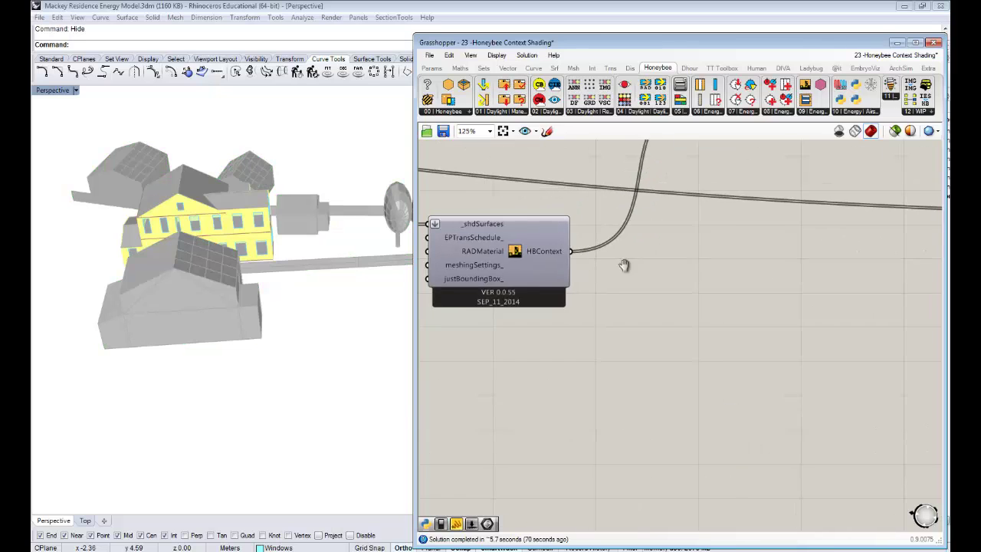
{"action": "mouse_move", "coordinate": [592, 253]}
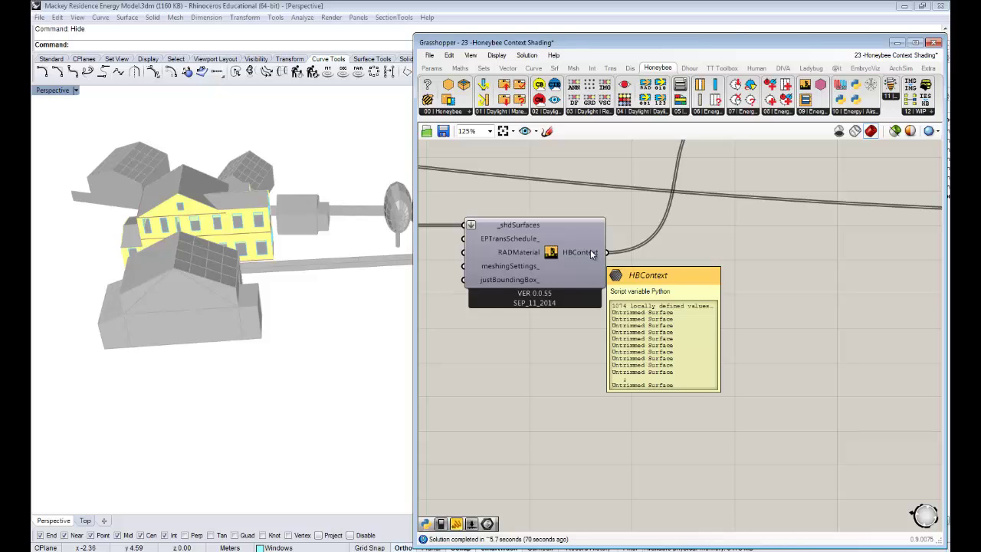
{"action": "scroll", "coordinate": [590, 250], "scroll_direction": "down", "scroll_amount": 4}
{"action": "right_click_drag", "start_coordinate": [692, 271], "coordinate": [619, 271]}
{"action": "scroll", "coordinate": [566, 249], "scroll_direction": "up", "scroll_amount": 2}
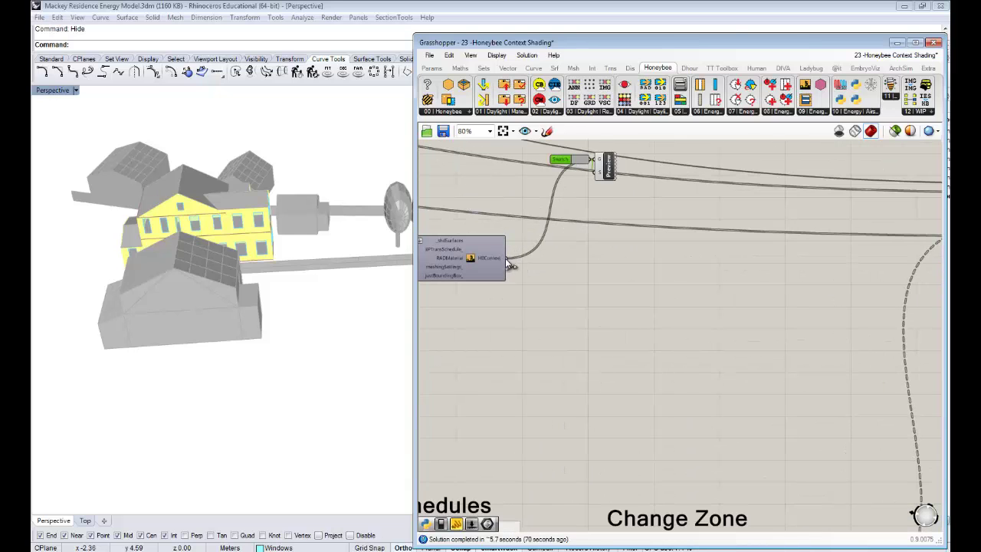
{"action": "scroll", "coordinate": [505, 258], "scroll_direction": "down", "scroll_amount": 3}
{"action": "mouse_move", "coordinate": [661, 303]}
{"action": "left_mouse_down"}
{"action": "mouse_move", "coordinate": [419, 182]}
{"action": "mouse_move", "coordinate": [424, 174]}
{"action": "left_mouse_up"}
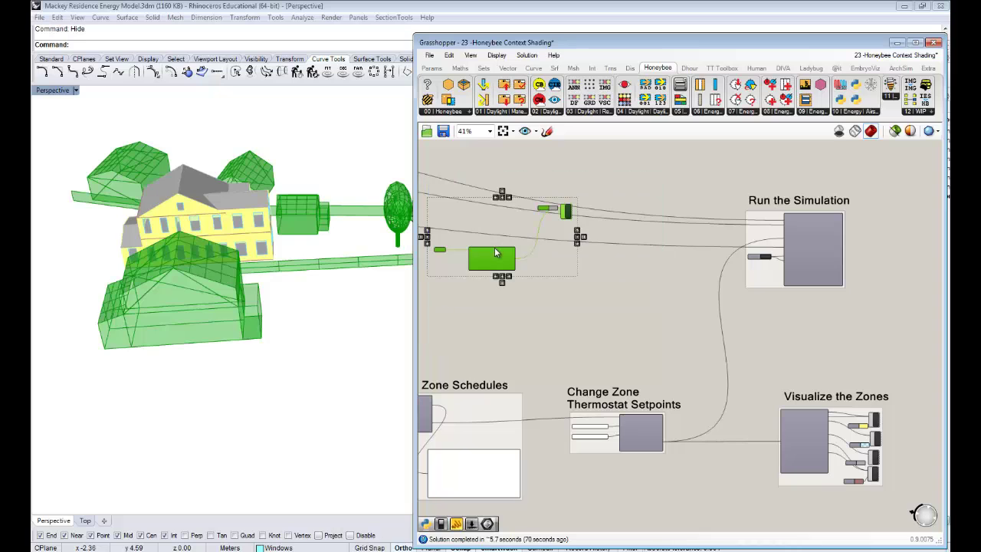
{"action": "left_click_drag", "start_coordinate": [494, 249], "coordinate": [603, 198]}
Connect the context component's HBContext output to the HBContext_ input of the component that runs the energy simulation.
{"action": "scroll", "coordinate": [697, 213], "scroll_direction": "up", "scroll_amount": 4}
{"action": "left_click", "coordinate": [700, 250]}
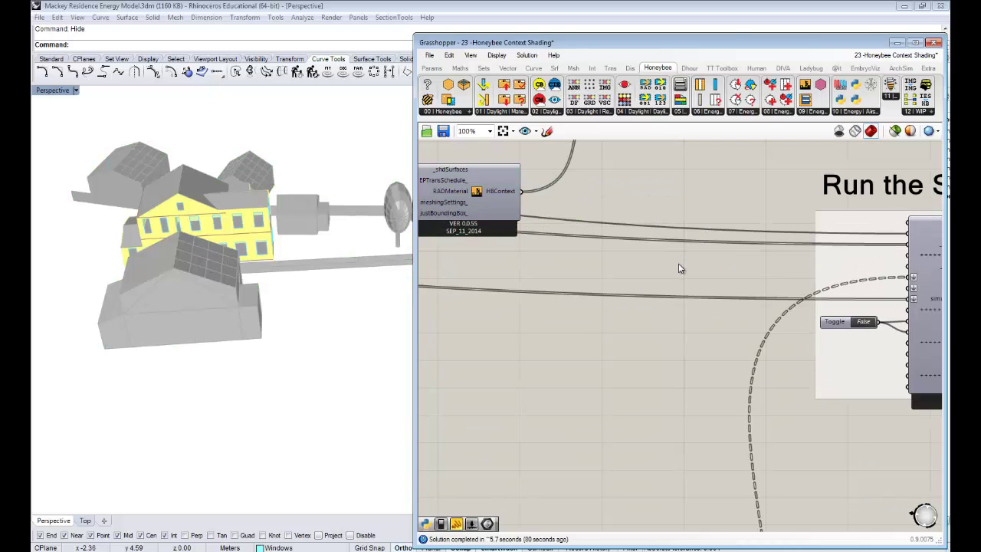
{"action": "scroll", "coordinate": [655, 261], "scroll_direction": "down", "scroll_amount": 2}
{"action": "left_click_drag", "start_coordinate": [503, 196], "coordinate": [814, 272]}
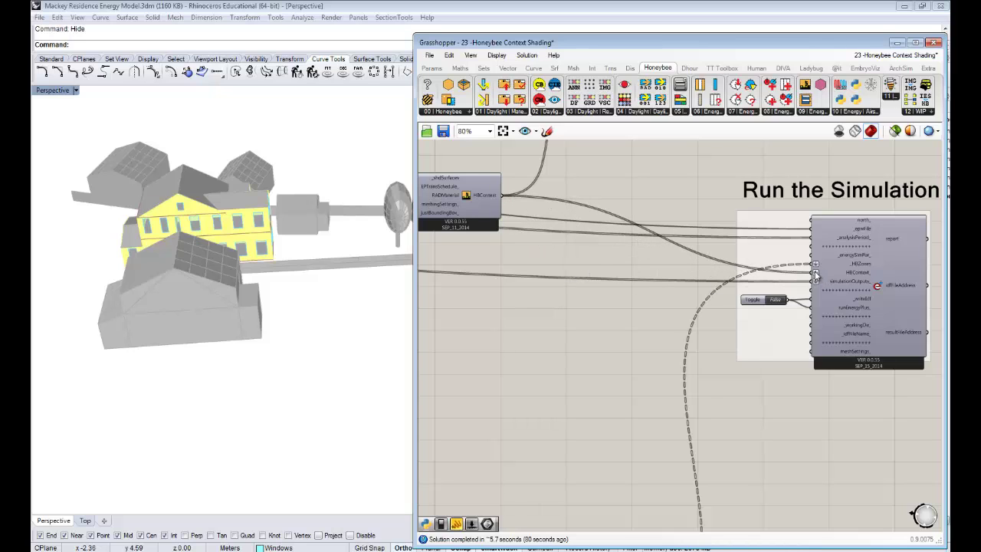
Inspect the house and the surrounding context buildings, walls and trees from several sides in the Rhino model.
{"action": "right_click_drag", "start_coordinate": [900, 262], "coordinate": [841, 269]}
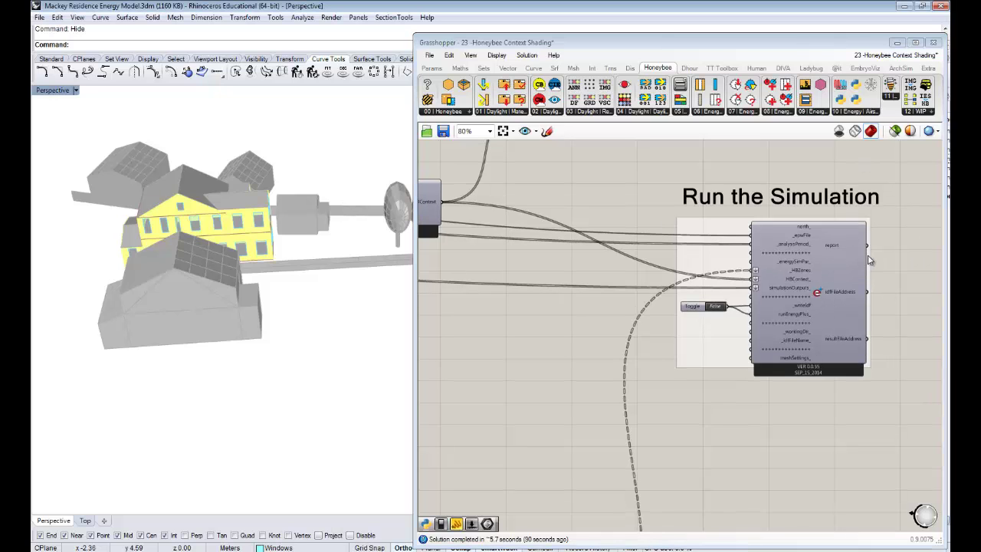
{"action": "right_click_drag", "start_coordinate": [189, 346], "coordinate": [323, 395]}
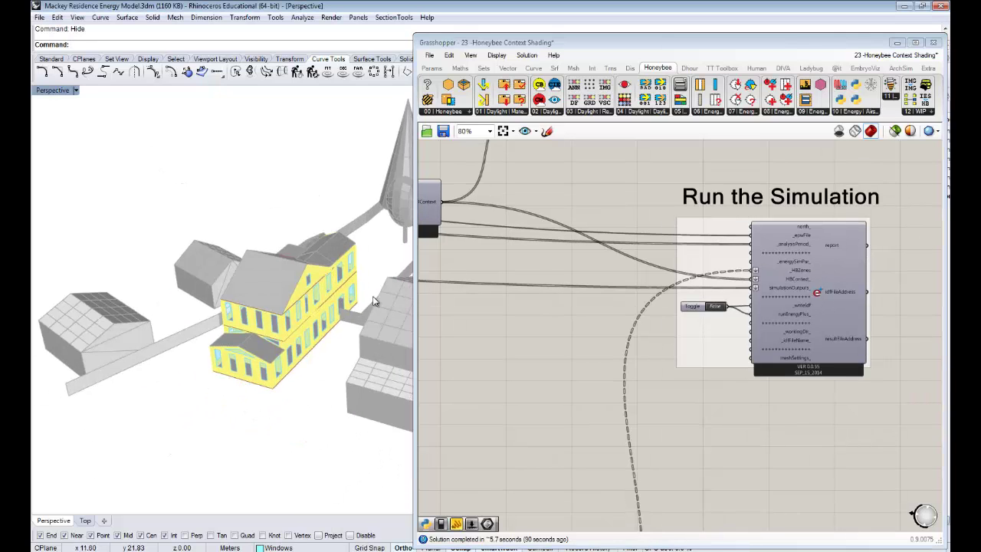
{"action": "right_click_drag", "start_coordinate": [372, 296], "coordinate": [241, 409]}
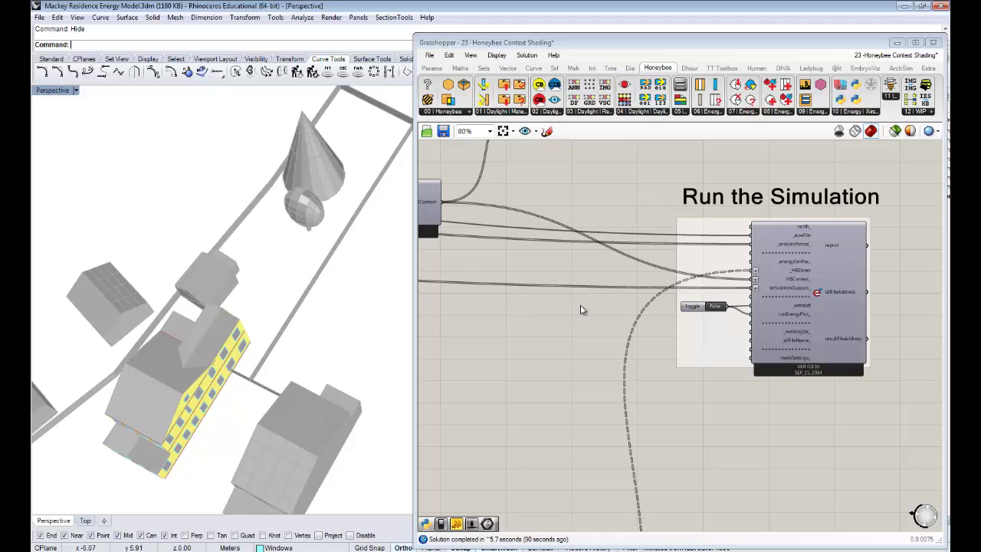
{"action": "right_click_drag", "start_coordinate": [185, 336], "coordinate": [37, 315]}
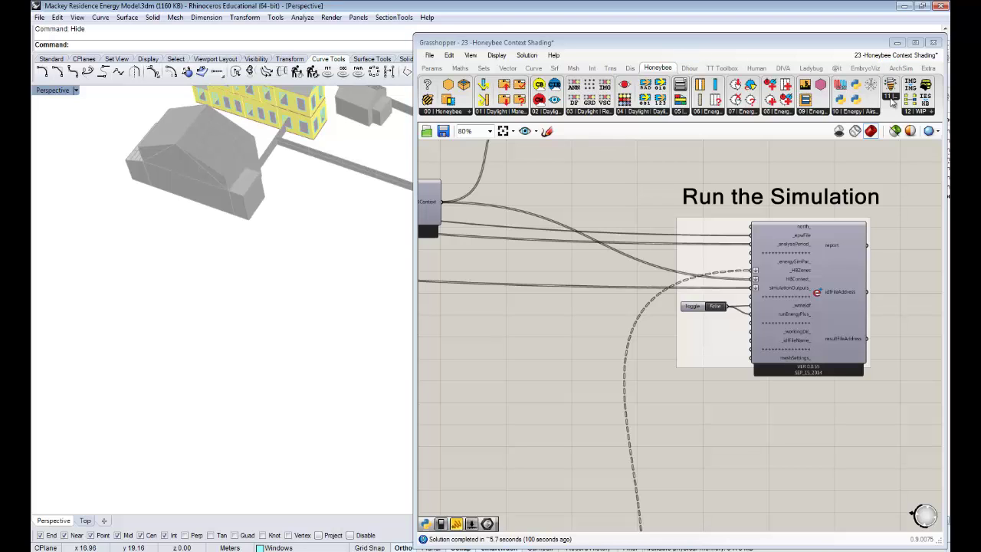
{"action": "right_click_drag", "start_coordinate": [289, 204], "coordinate": [294, 230]}
{"action": "scroll", "coordinate": [294, 230], "scroll_direction": "up", "scroll_amount": 7}
Move the Brep parameter and context component up, clear of the simulation wires, and bring the swatch closer to the context component.
{"action": "right_click_drag", "start_coordinate": [535, 251], "coordinate": [663, 245]}
{"action": "scroll", "coordinate": [663, 245], "scroll_direction": "down", "scroll_amount": 1}
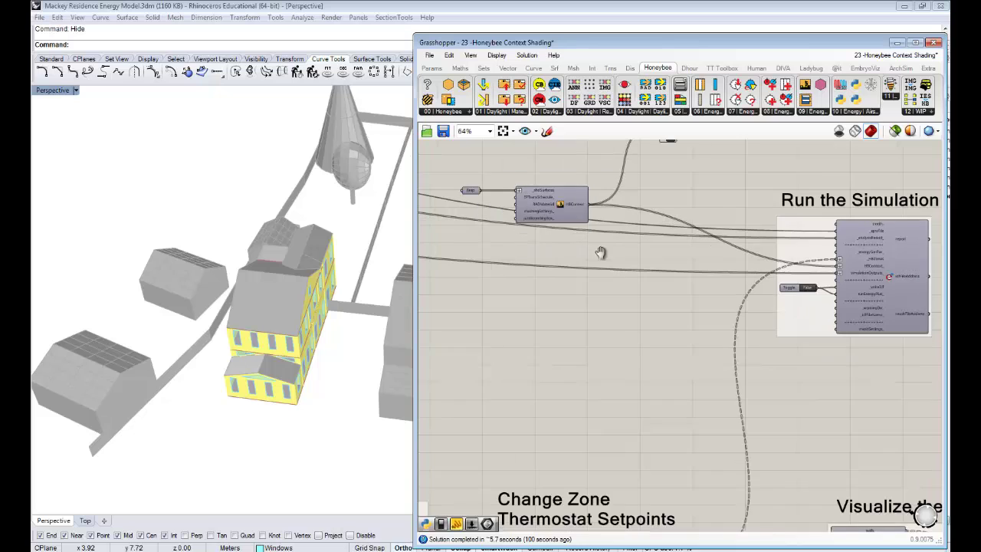
{"action": "right_click_drag", "start_coordinate": [602, 253], "coordinate": [693, 253]}
{"action": "left_click_drag", "start_coordinate": [698, 256], "coordinate": [558, 170]}
{"action": "left_click_drag", "start_coordinate": [630, 206], "coordinate": [698, 177]}
{"action": "scroll", "coordinate": [770, 185], "scroll_direction": "up", "scroll_amount": 2}
{"action": "right_click_drag", "start_coordinate": [781, 249], "coordinate": [774, 307]}
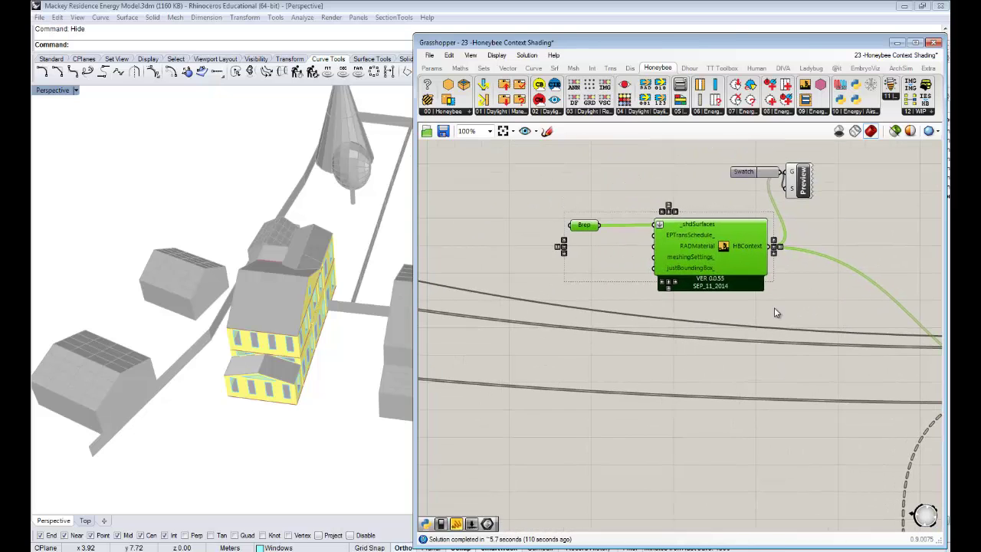
{"action": "left_click", "coordinate": [774, 308]}
{"action": "left_click_drag", "start_coordinate": [754, 174], "coordinate": [728, 190]}
Review the context component's inputs alongside the neighbouring buildings that serve as its shading surfaces.
{"action": "right_click_drag", "start_coordinate": [688, 237], "coordinate": [691, 217]}
{"action": "scroll", "coordinate": [691, 217], "scroll_direction": "up", "scroll_amount": 3}
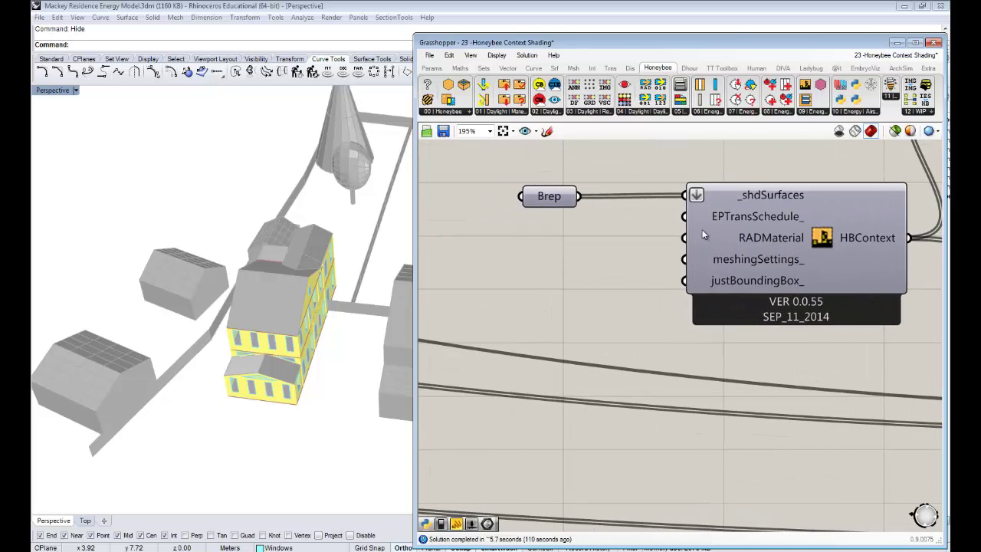
{"action": "right_click_drag", "start_coordinate": [742, 237], "coordinate": [666, 241]}
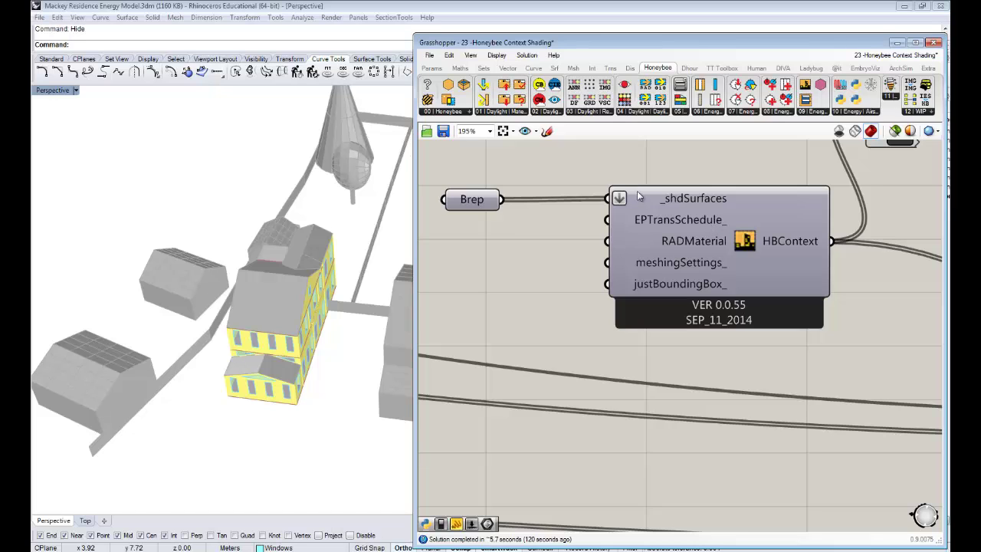
{"action": "right_click_drag", "start_coordinate": [269, 223], "coordinate": [224, 239]}
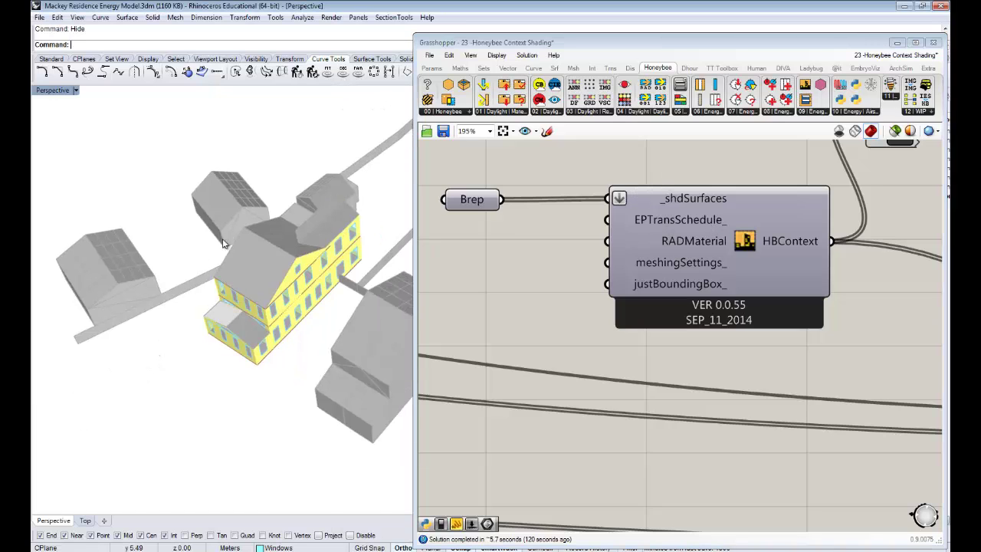
{"action": "right_click_drag", "start_coordinate": [301, 223], "coordinate": [354, 252]}
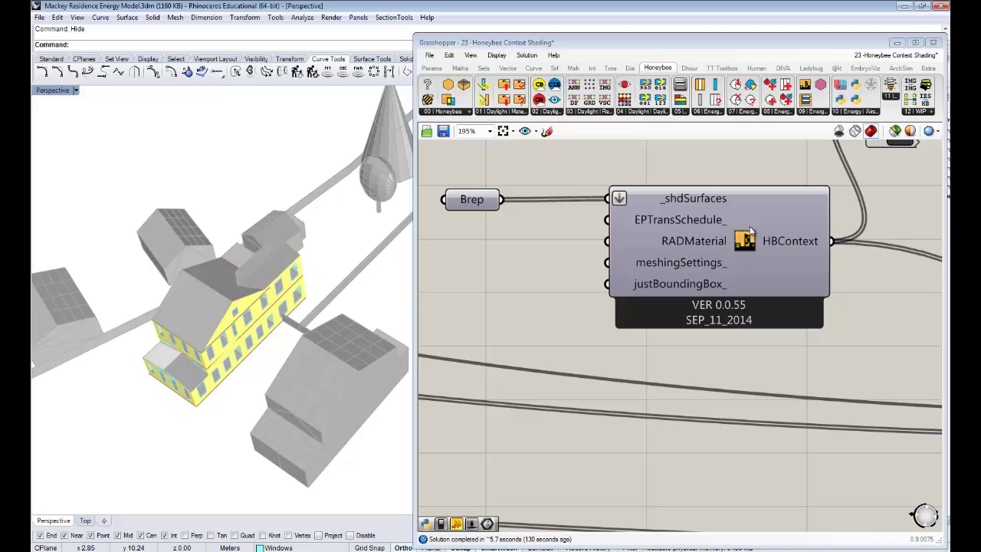
{"action": "right_click_drag", "start_coordinate": [771, 315], "coordinate": [766, 300]}
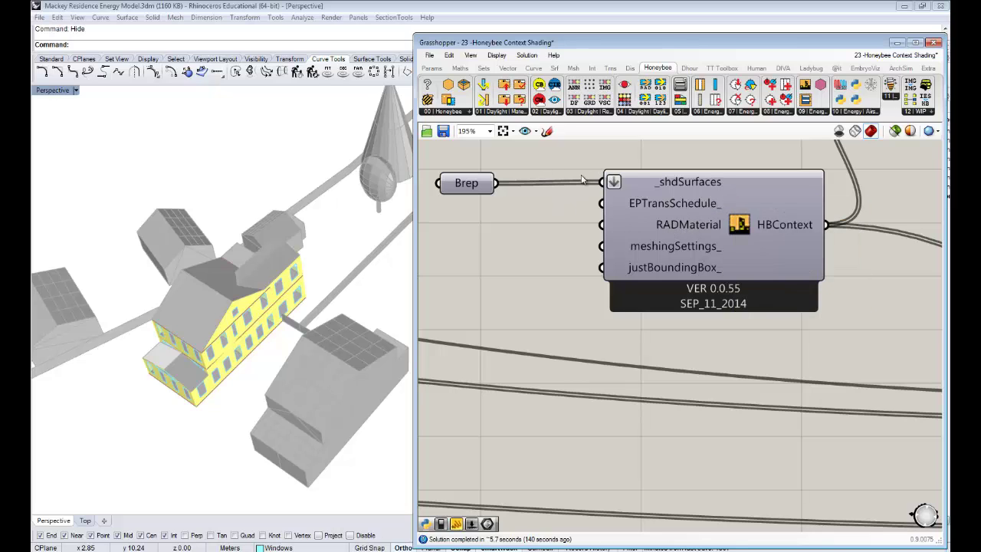
Trace the HBContext wire between the context component and the Run the Simulation group.
{"action": "right_click_drag", "start_coordinate": [702, 295], "coordinate": [599, 288]}
{"action": "scroll", "coordinate": [599, 288], "scroll_direction": "down", "scroll_amount": 3}
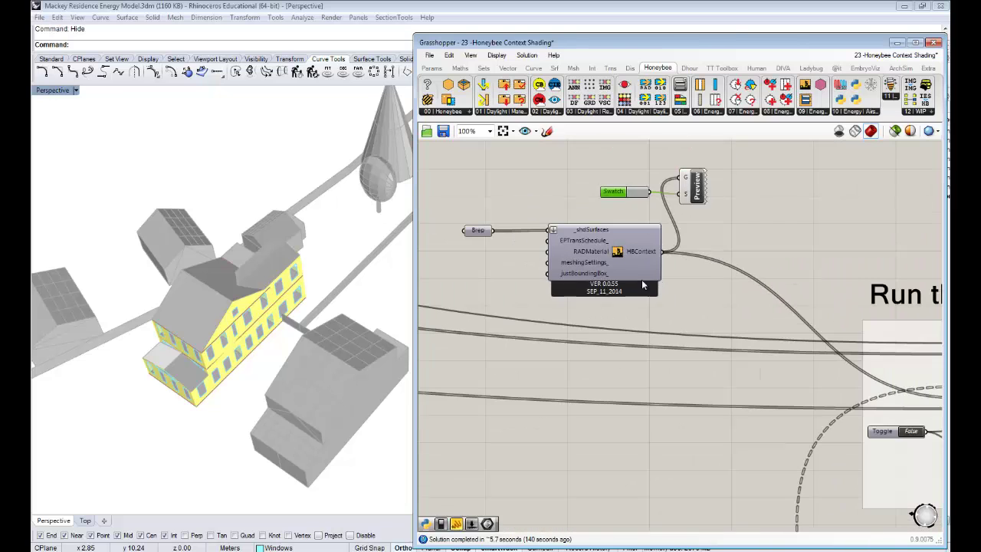
{"action": "right_click_drag", "start_coordinate": [848, 326], "coordinate": [763, 267]}
{"action": "right_click_drag", "start_coordinate": [809, 329], "coordinate": [733, 320]}
{"action": "right_click_drag", "start_coordinate": [524, 257], "coordinate": [672, 280]}
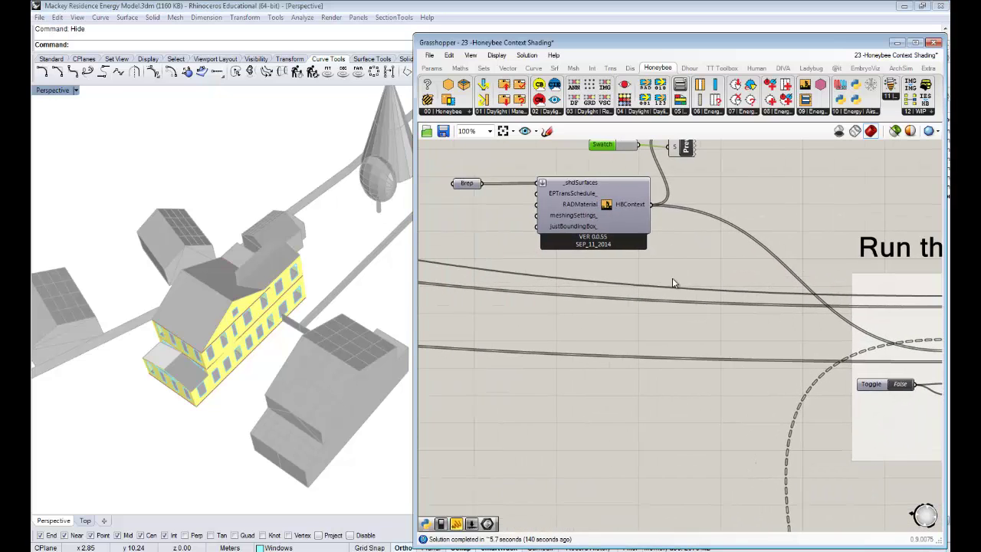
{"action": "right_click_drag", "start_coordinate": [566, 242], "coordinate": [609, 261]}
{"action": "right_click_drag", "start_coordinate": [647, 225], "coordinate": [676, 238]}
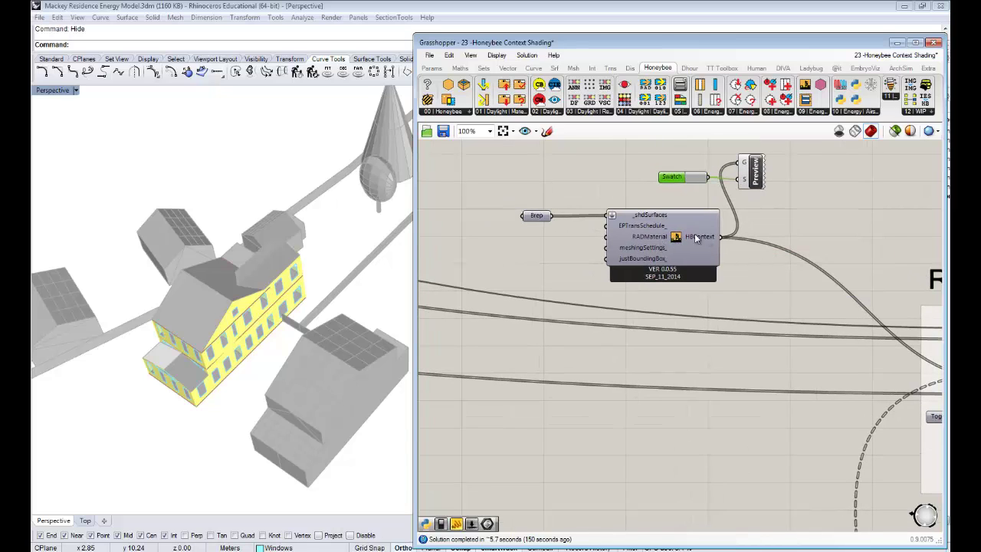
Check the context component's meshingSettings_ input and examine the meshing of the trees and neighbouring roofs.
{"action": "right_click_drag", "start_coordinate": [488, 324], "coordinate": [572, 313]}
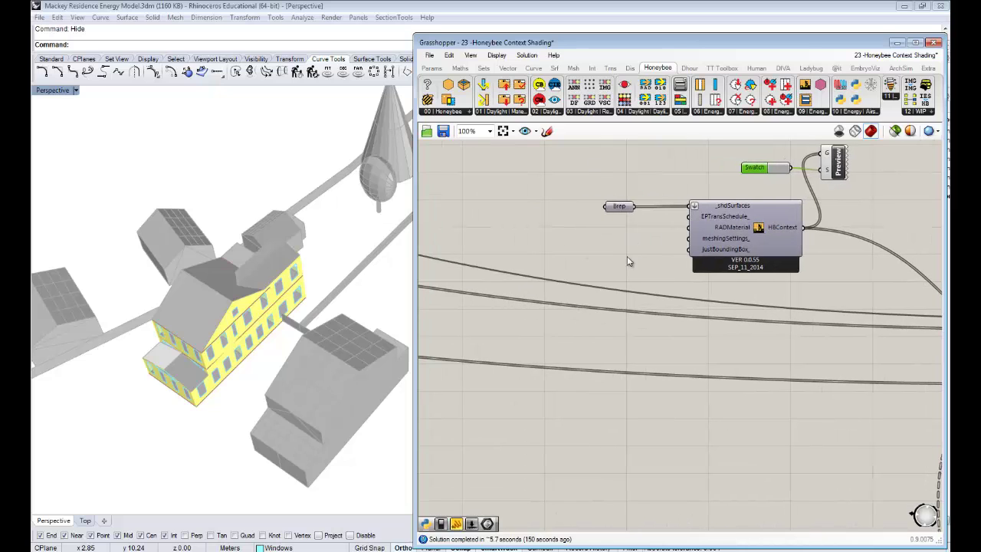
{"action": "scroll", "coordinate": [630, 229], "scroll_direction": "up", "scroll_amount": 2}
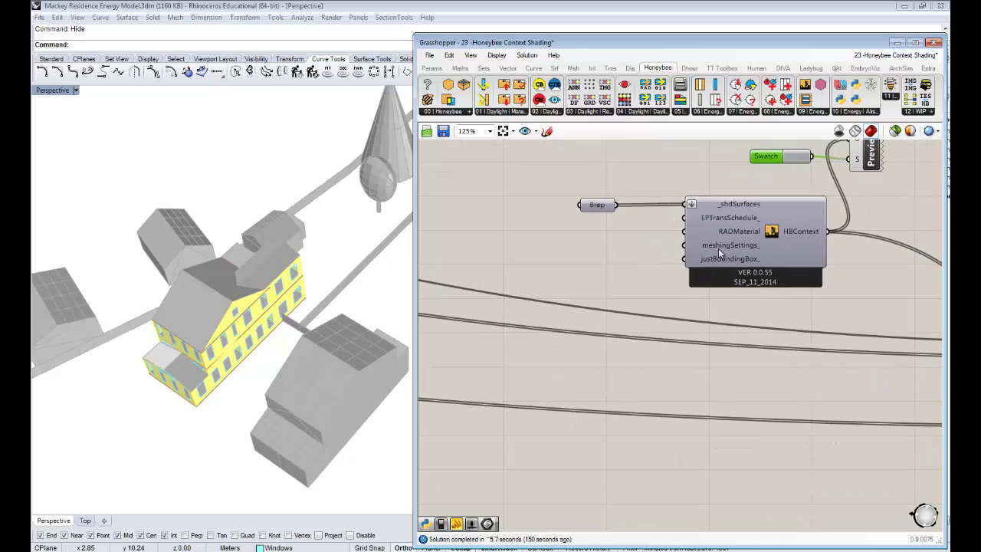
{"action": "mouse_move", "coordinate": [715, 249]}
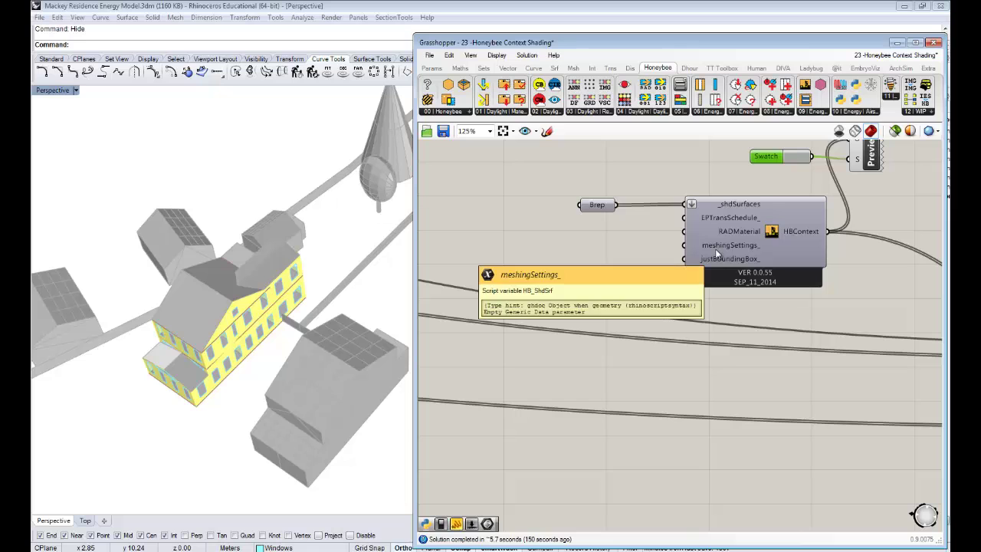
{"action": "right_click_drag", "start_coordinate": [298, 328], "coordinate": [341, 272]}
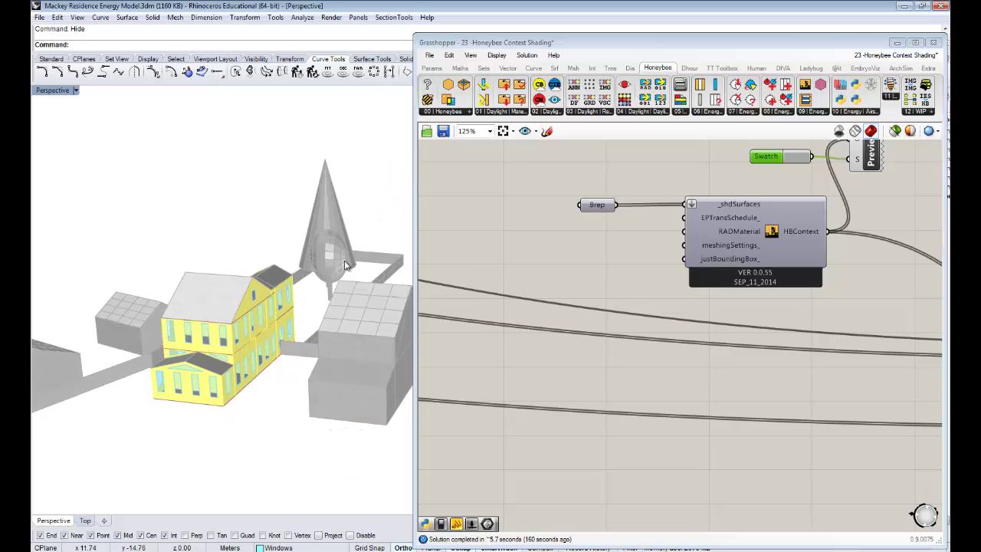
{"action": "scroll", "coordinate": [344, 260], "scroll_direction": "up", "scroll_amount": 2}
{"action": "scroll", "coordinate": [341, 214], "scroll_direction": "up", "scroll_amount": 2}
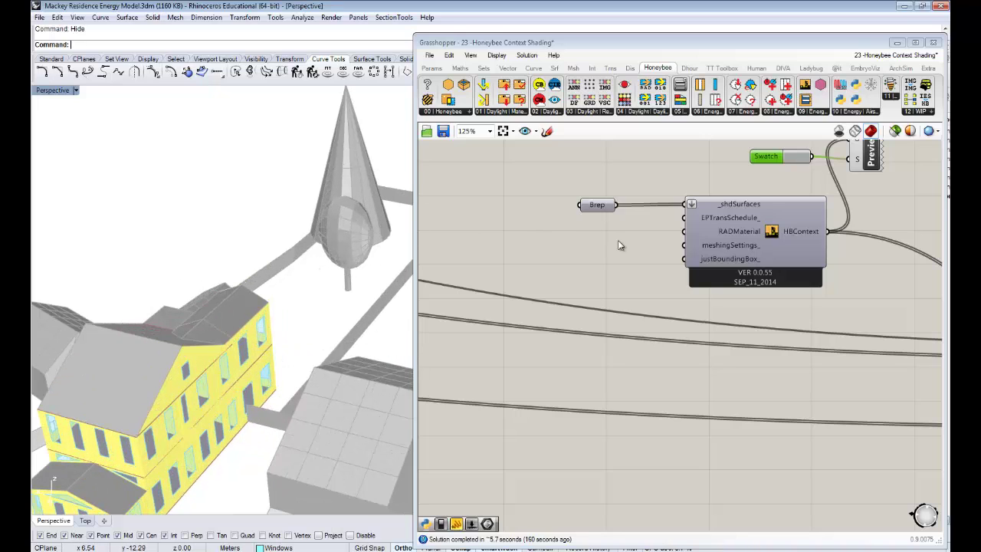
{"action": "scroll", "coordinate": [353, 218], "scroll_direction": "down", "scroll_amount": 4}
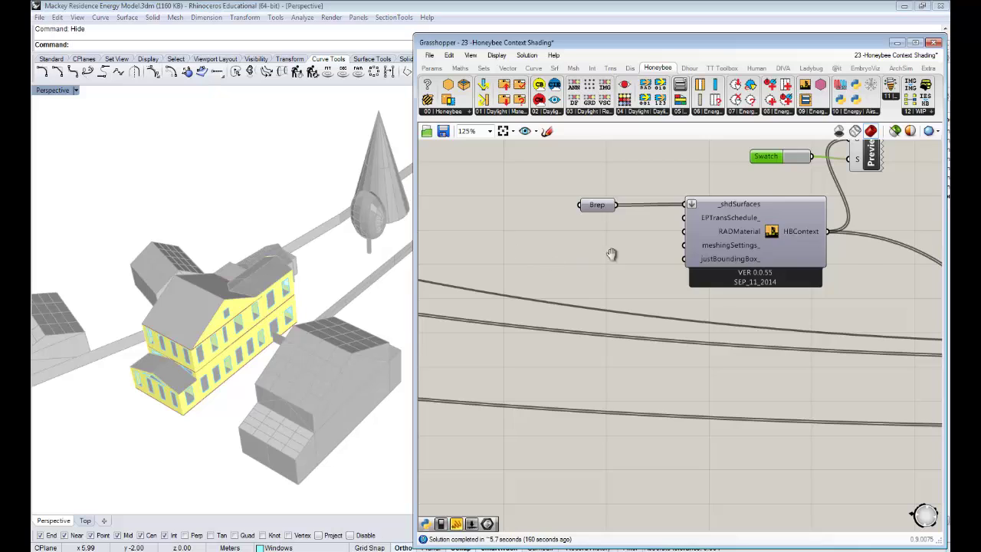
{"action": "right_click_drag", "start_coordinate": [611, 254], "coordinate": [647, 241]}
{"action": "right_click_drag", "start_coordinate": [256, 357], "coordinate": [246, 365]}
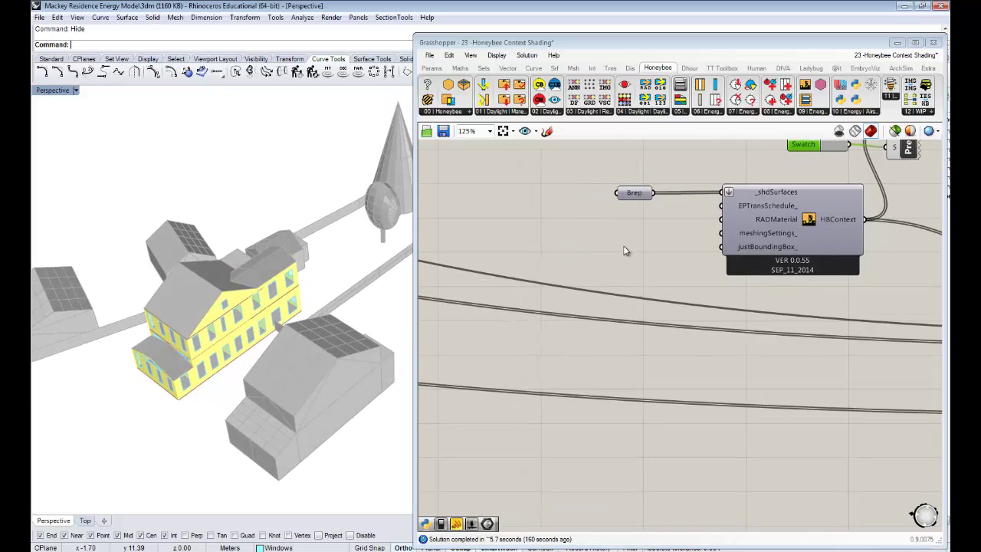
Add a Boolean Toggle beside the context component, set it to True and connect it to the justBoundingBox_ input.
{"action": "mouse_move", "coordinate": [767, 247]}
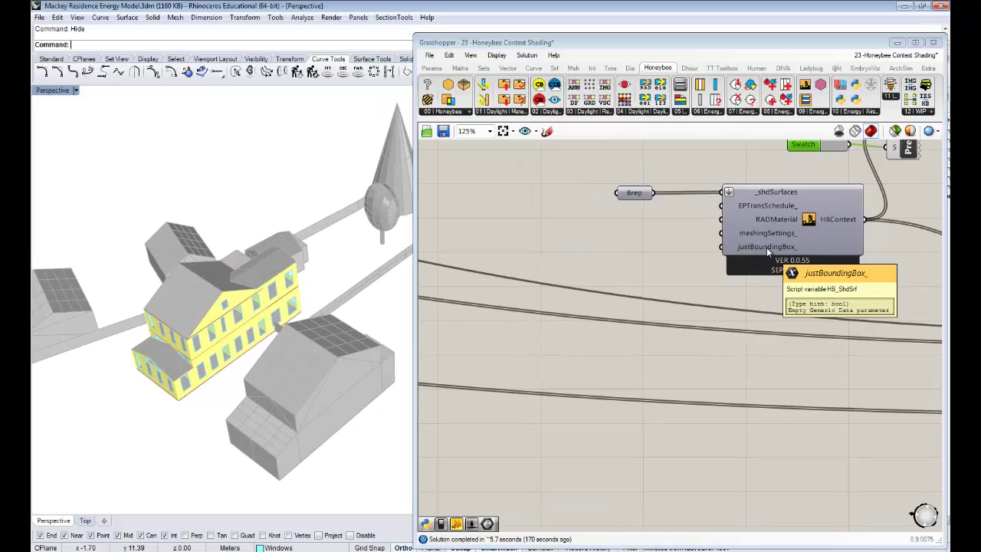
{"action": "right_click_drag", "start_coordinate": [777, 254], "coordinate": [760, 254]}
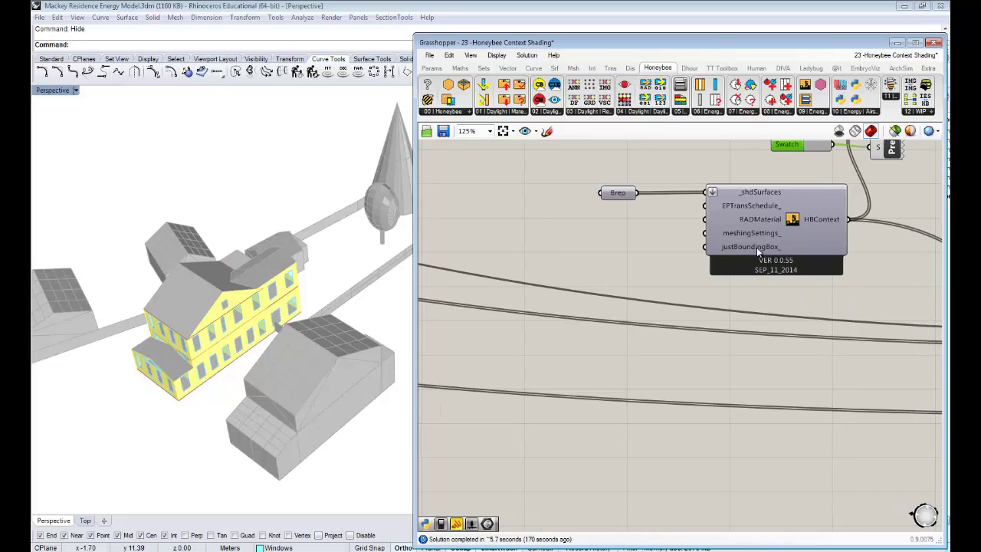
{"action": "double_click", "coordinate": [645, 245]}
{"action": "type", "text": "bool"}
{"action": "left_click", "coordinate": [643, 217]}
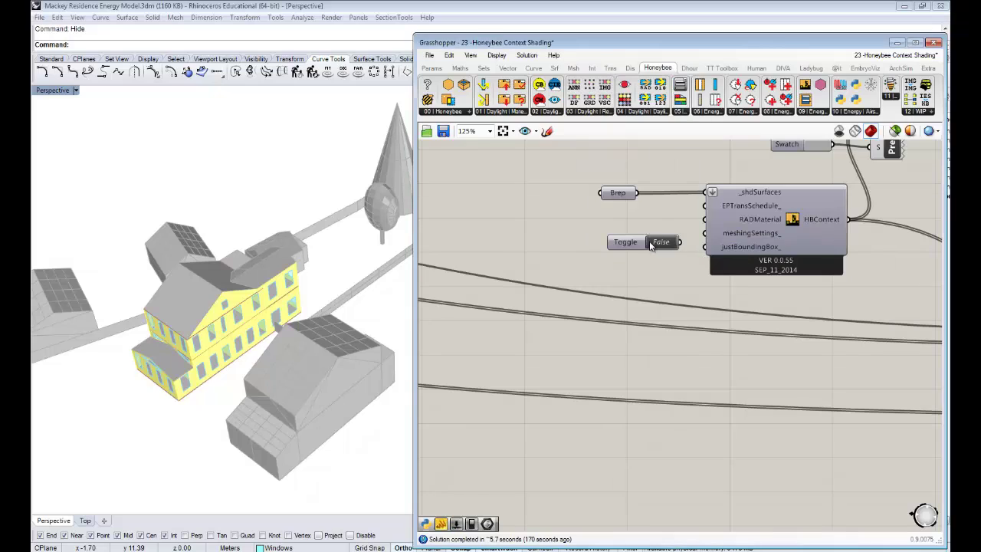
{"action": "left_click_drag", "start_coordinate": [636, 242], "coordinate": [630, 248]}
{"action": "right_click_drag", "start_coordinate": [318, 301], "coordinate": [367, 272]}
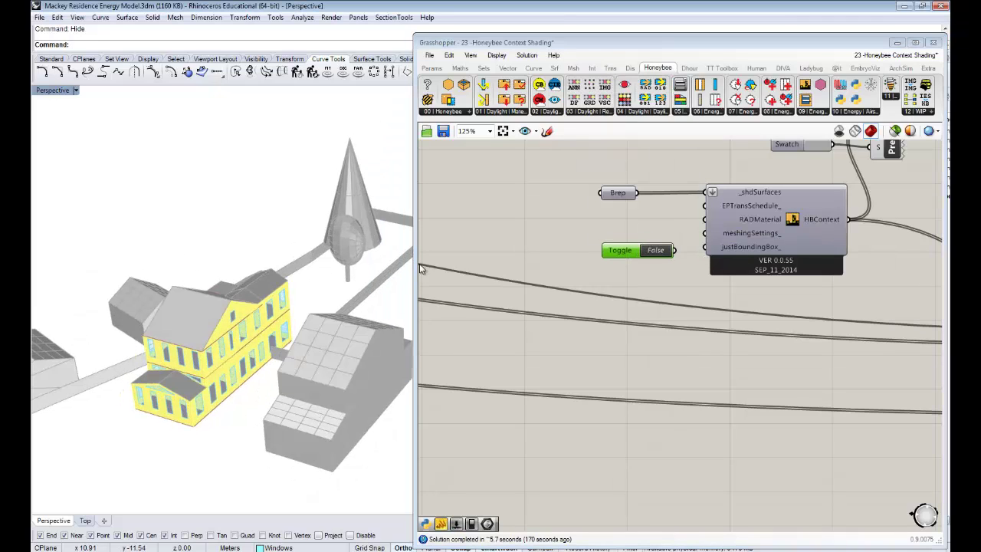
{"action": "double_click", "coordinate": [662, 249]}
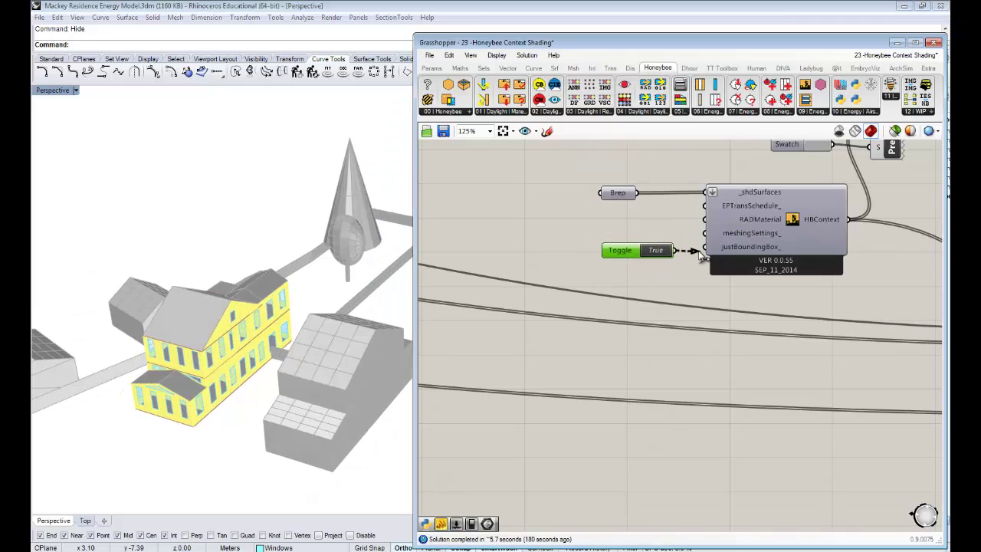
{"action": "left_click_drag", "start_coordinate": [673, 249], "coordinate": [699, 249]}
Inspect the bounding-box context around the house, then set the justBoundingBox_ toggle to False and delete it.
{"action": "scroll", "coordinate": [338, 296], "scroll_direction": "down", "scroll_amount": 10}
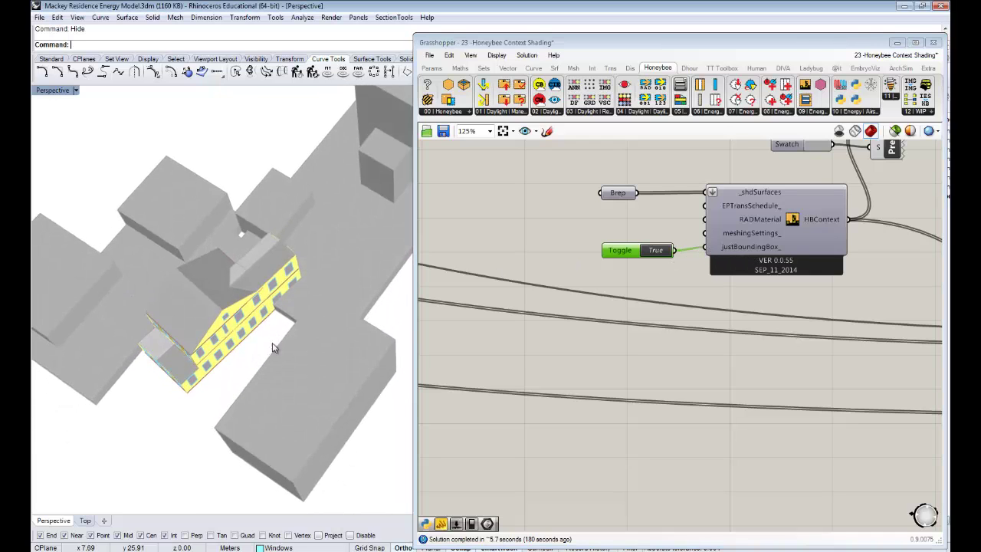
{"action": "scroll", "coordinate": [303, 333], "scroll_direction": "up", "scroll_amount": 9}
{"action": "right_click_drag", "start_coordinate": [304, 332], "coordinate": [304, 212]}
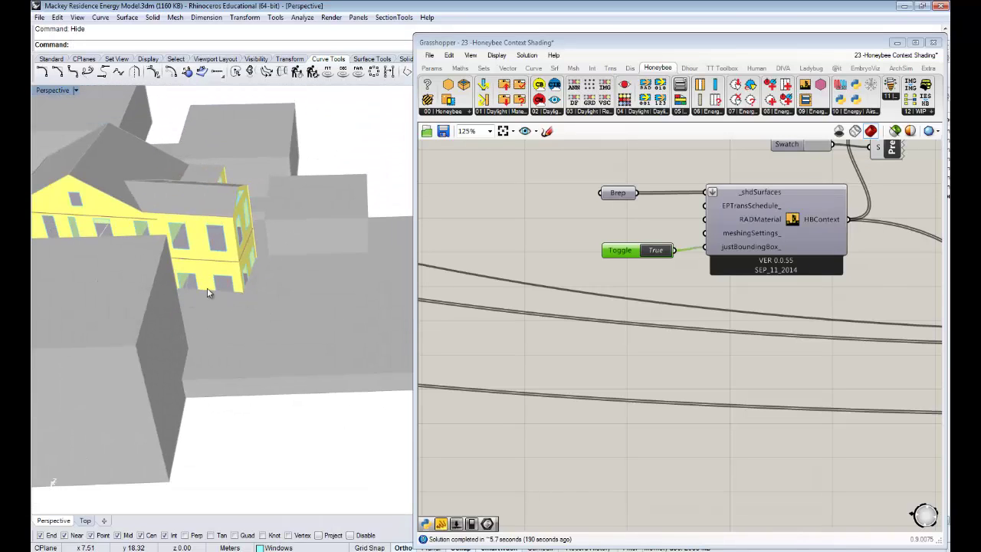
{"action": "right_click_drag", "start_coordinate": [224, 277], "coordinate": [380, 285]}
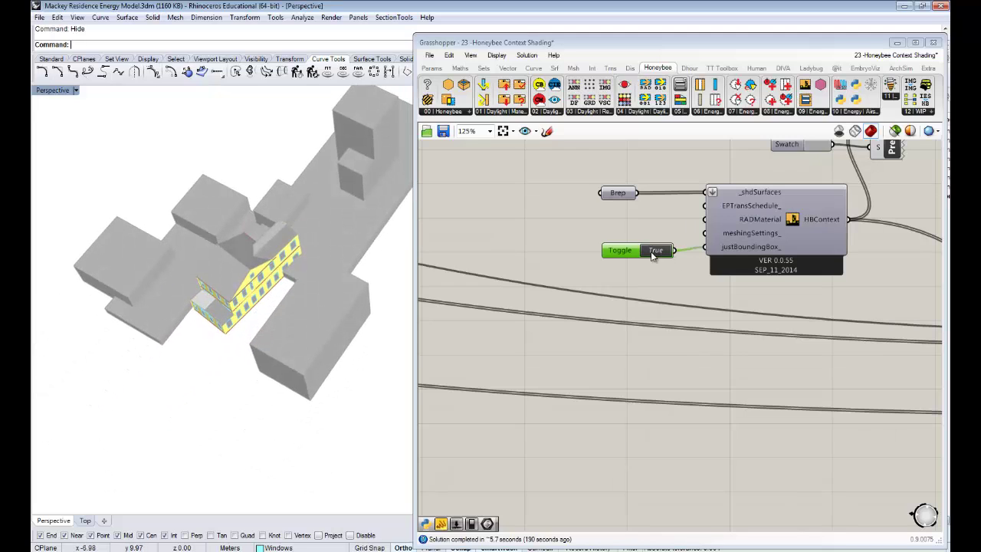
{"action": "left_click", "coordinate": [653, 254]}
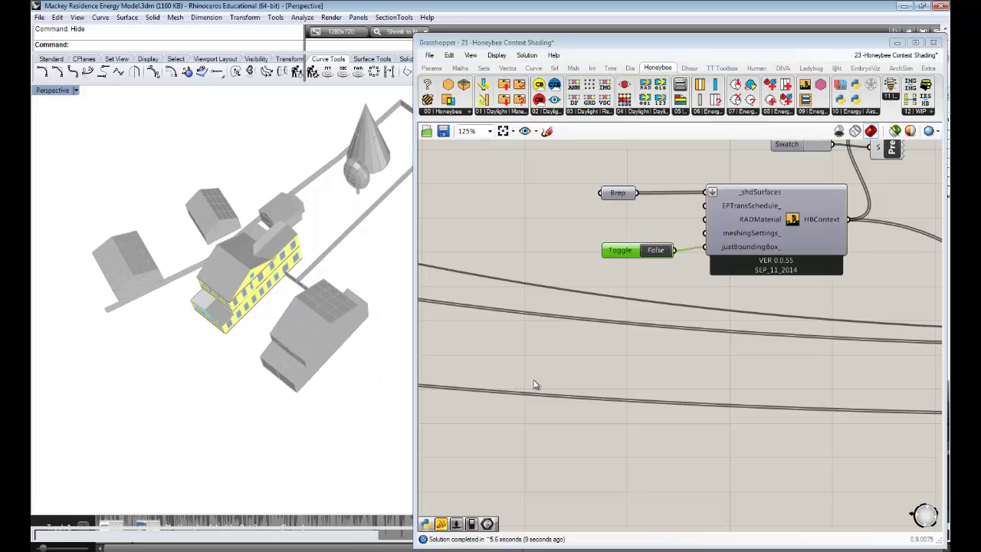
{"action": "left_click_drag", "start_coordinate": [663, 294], "coordinate": [590, 233]}
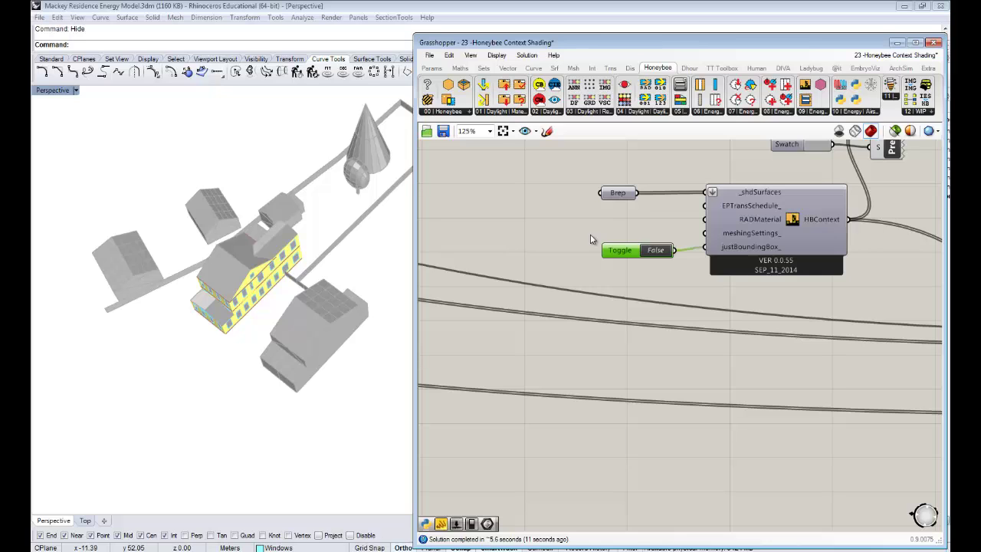
{"action": "key", "text": "Delete"}
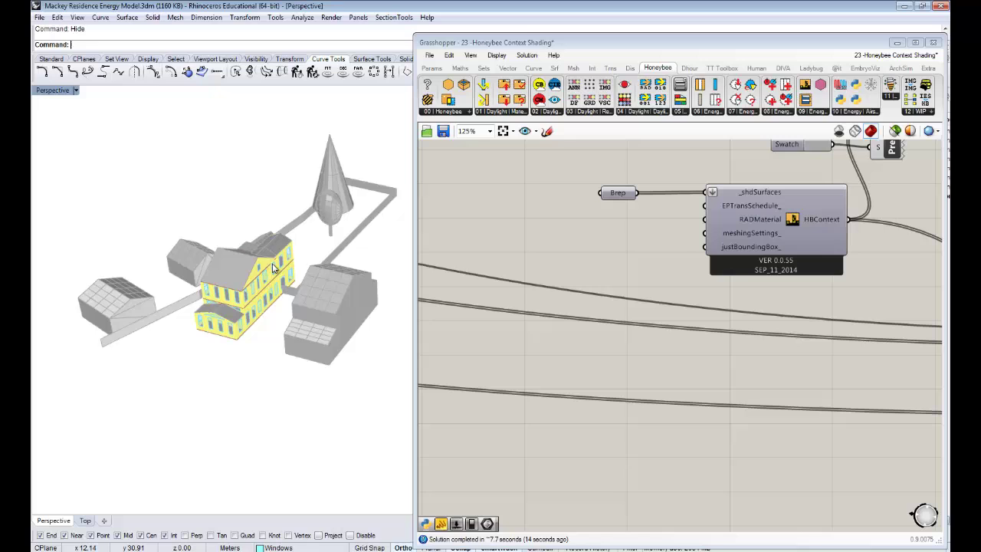
Show all hidden objects in the Rhino model and examine the round tree beside the house.
{"action": "right_click_drag", "start_coordinate": [273, 264], "coordinate": [291, 273]}
{"action": "scroll", "coordinate": [281, 306], "scroll_direction": "up", "scroll_amount": 5}
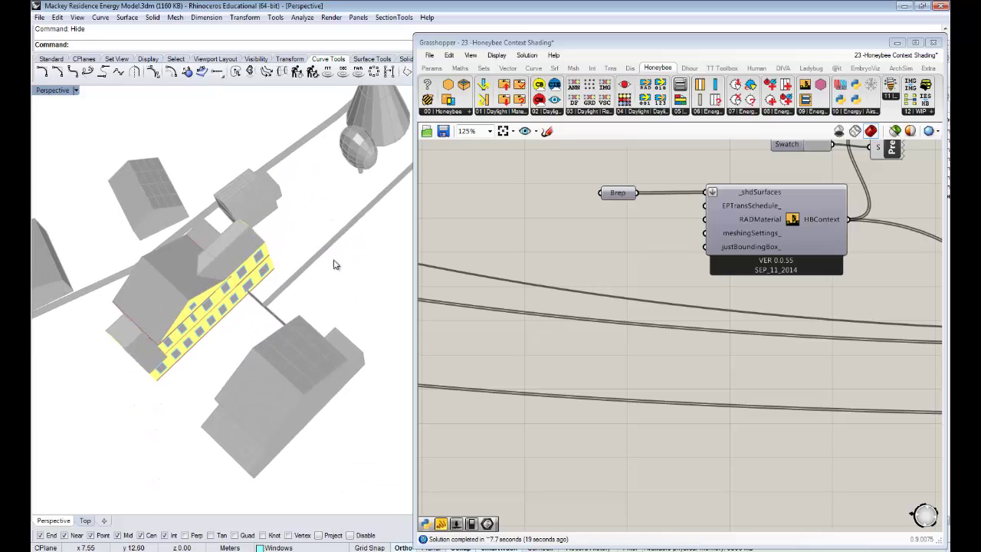
{"action": "type", "text": "Show"}
{"action": "key", "text": "Return"}
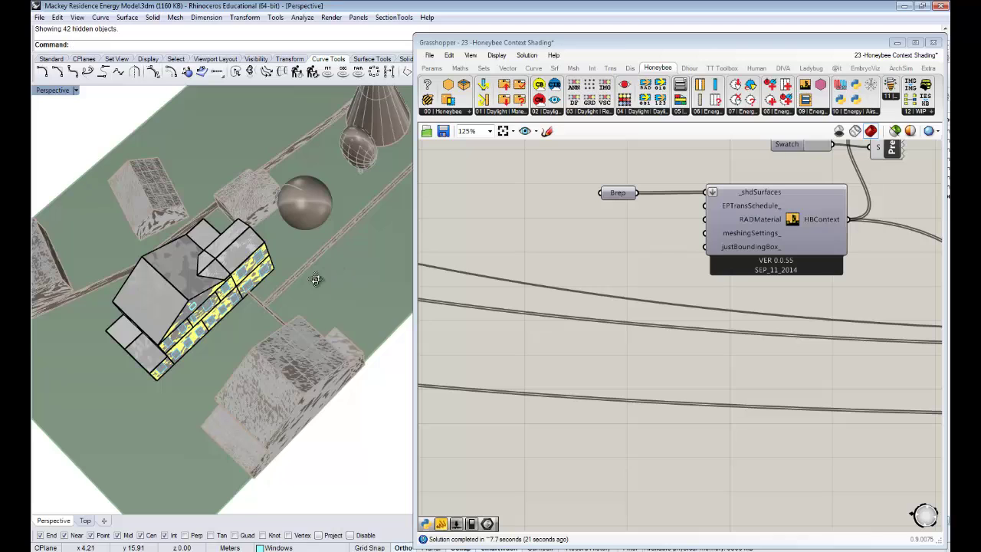
{"action": "right_click_drag", "start_coordinate": [316, 280], "coordinate": [326, 213]}
{"action": "scroll", "coordinate": [344, 238], "scroll_direction": "up", "scroll_amount": 3}
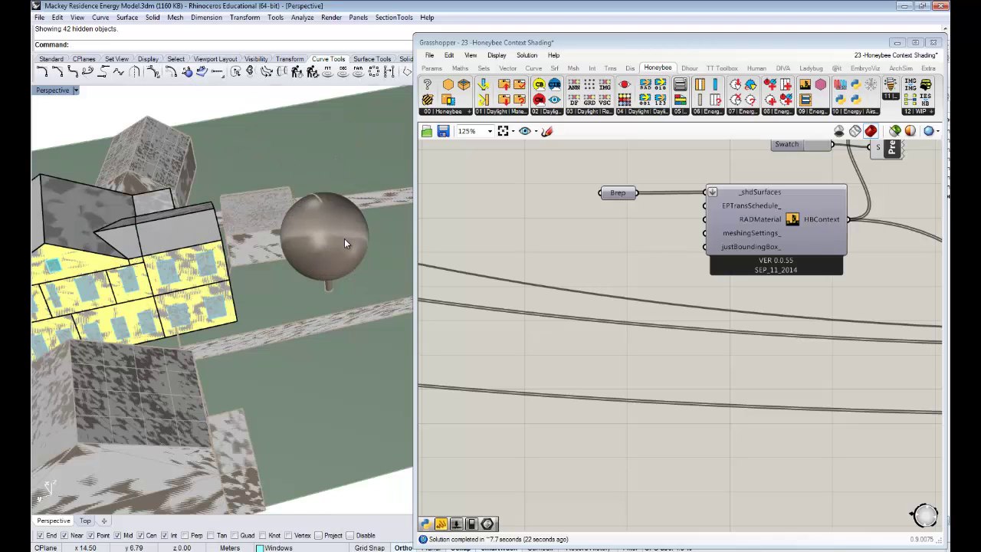
Select the round tree beside the house and reference it in a new Brep parameter below the existing context component.
{"action": "right_click_drag", "start_coordinate": [809, 340], "coordinate": [804, 349]}
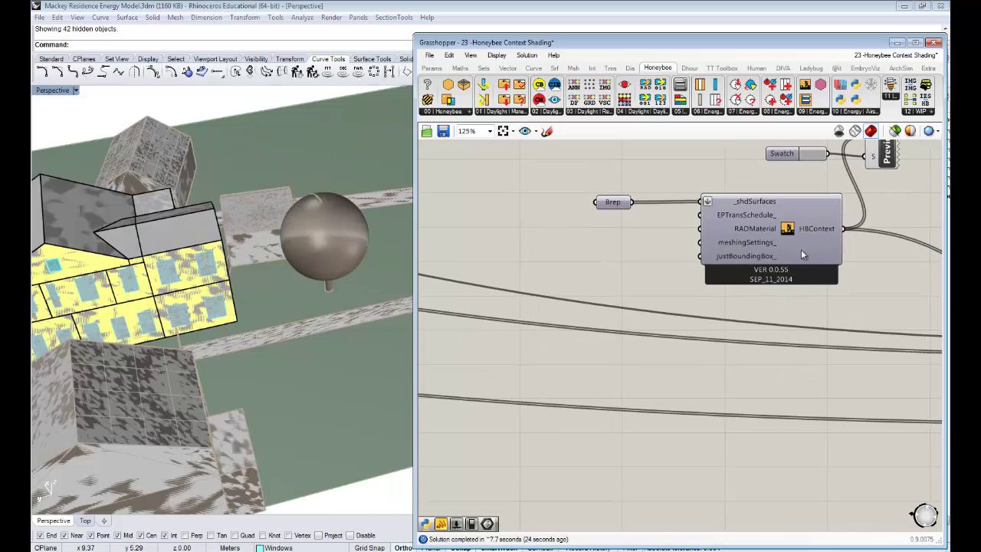
{"action": "left_click", "coordinate": [339, 231]}
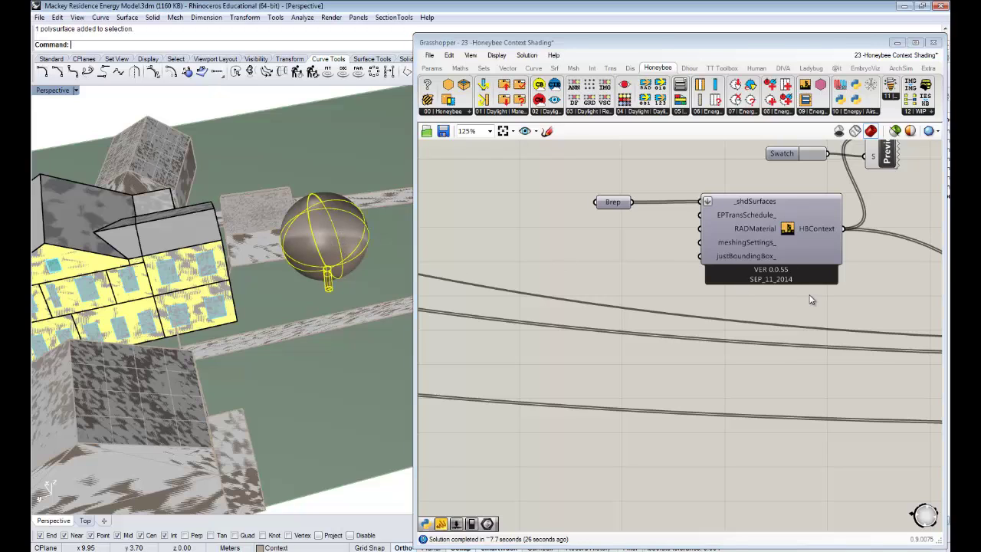
{"action": "right_click_drag", "start_coordinate": [622, 322], "coordinate": [619, 256]}
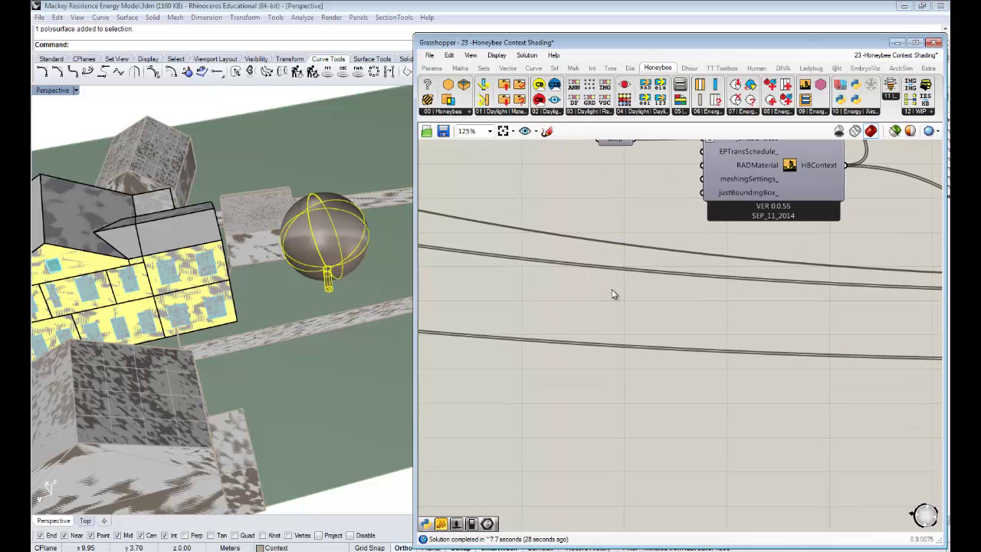
{"action": "double_click", "coordinate": [613, 293]}
{"action": "type", "text": "brep"}
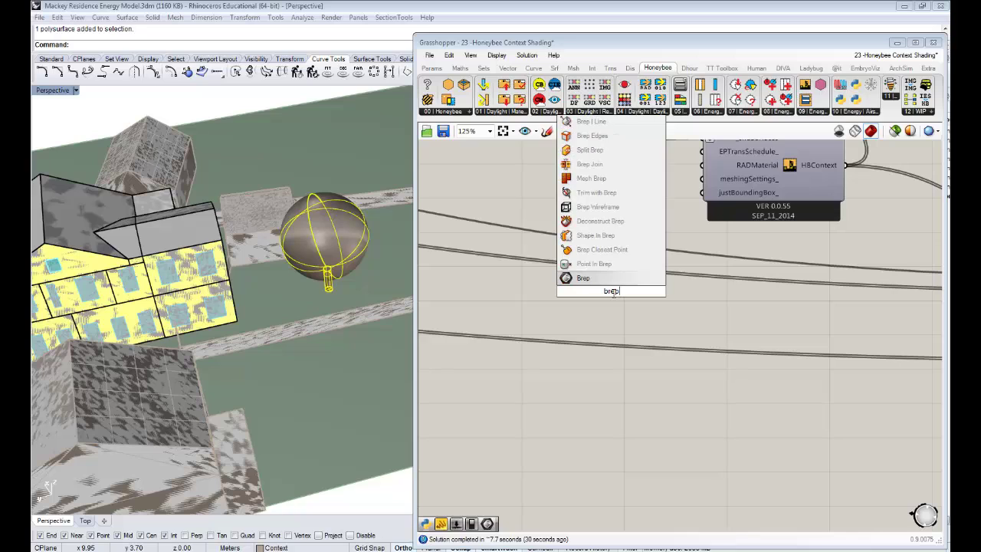
{"action": "left_click", "coordinate": [613, 278]}
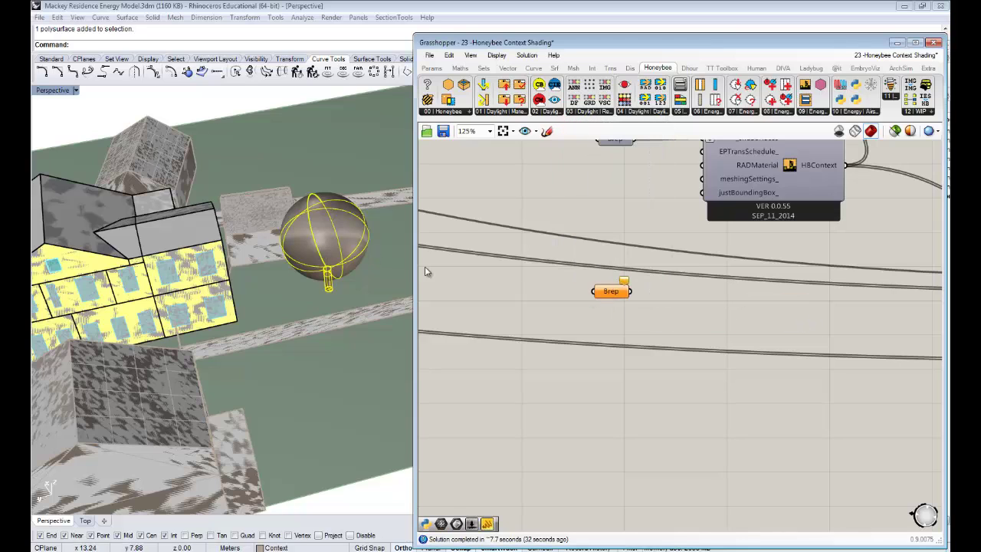
{"action": "right_click", "coordinate": [622, 292]}
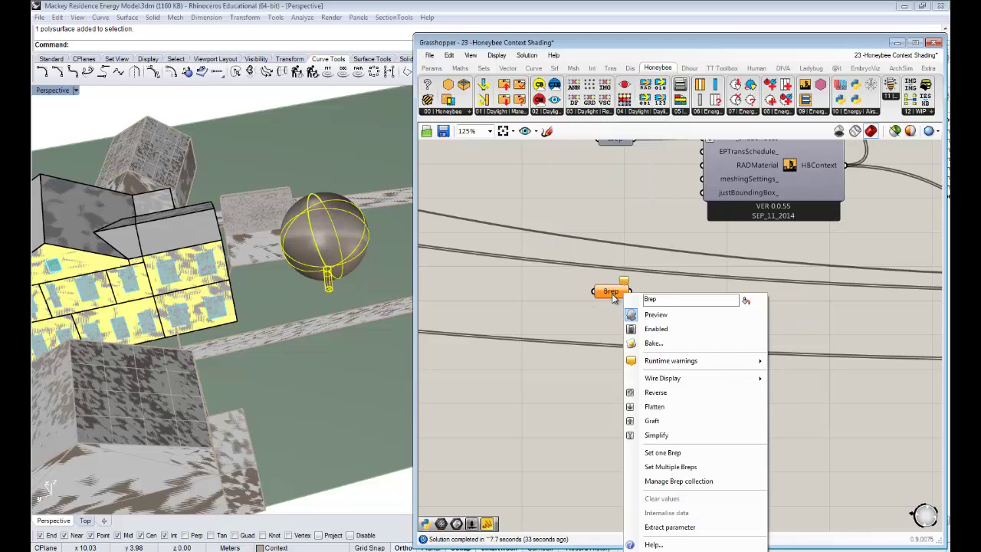
{"action": "left_click", "coordinate": [671, 456]}
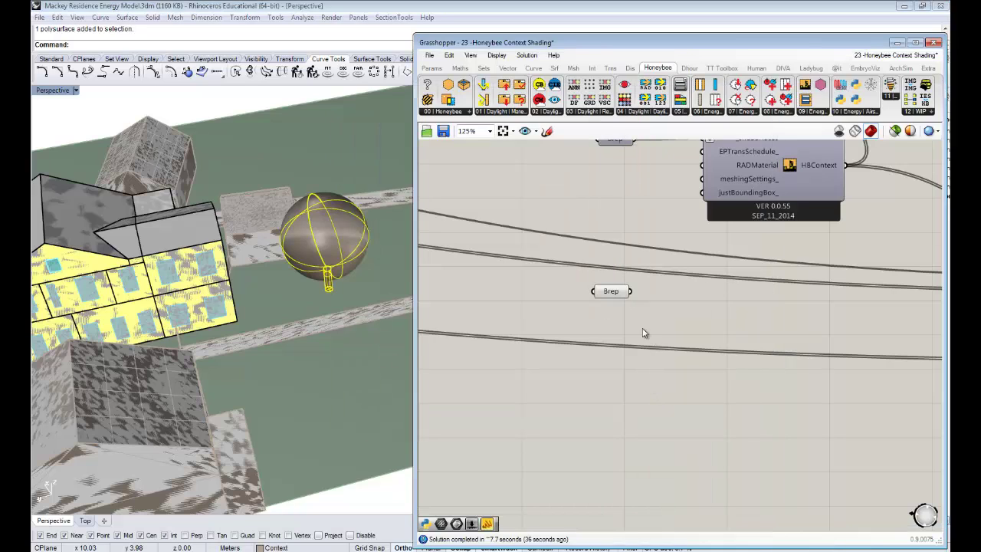
Hide the original round tree in the Rhino model.
{"action": "left_click", "coordinate": [614, 293]}
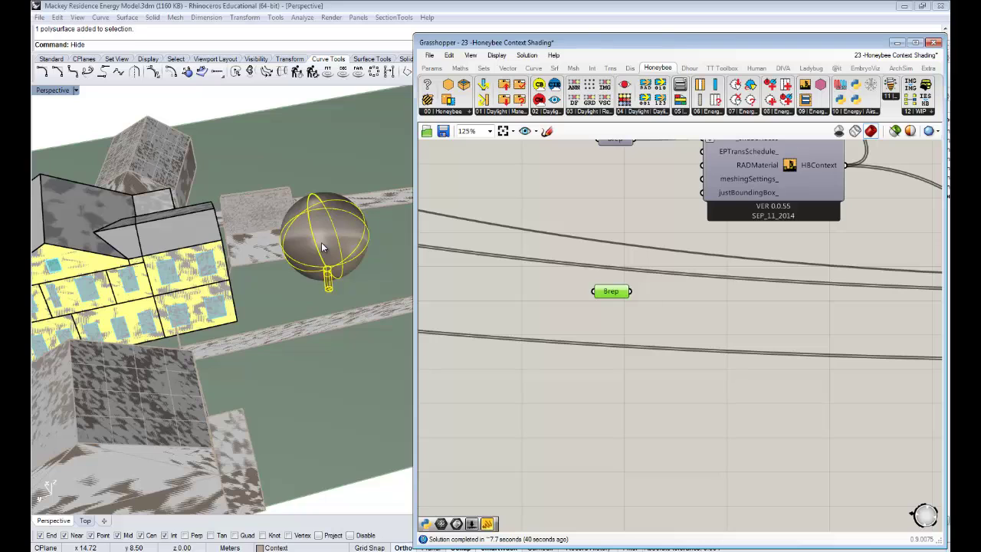
{"action": "right_click_drag", "start_coordinate": [322, 246], "coordinate": [340, 252]}
{"action": "type", "text": "hi"}
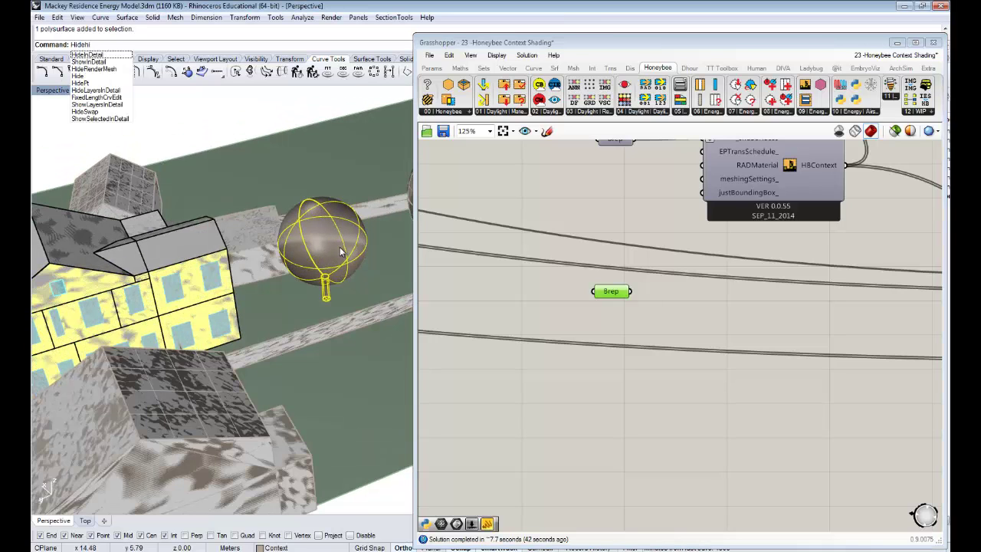
{"action": "type", "text": "de"}
{"action": "key", "text": "Return"}
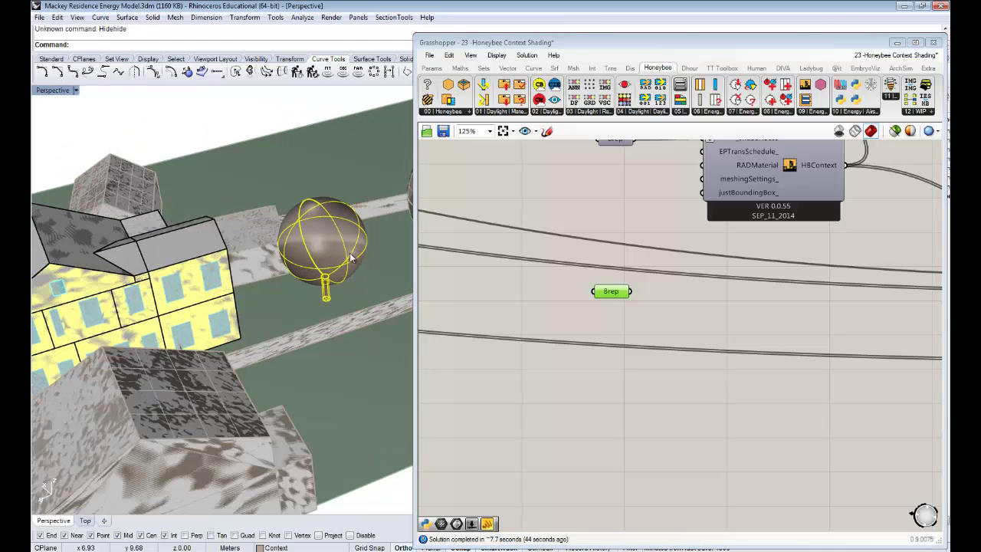
{"action": "type", "text": "Hide"}
{"action": "key", "text": "Return"}
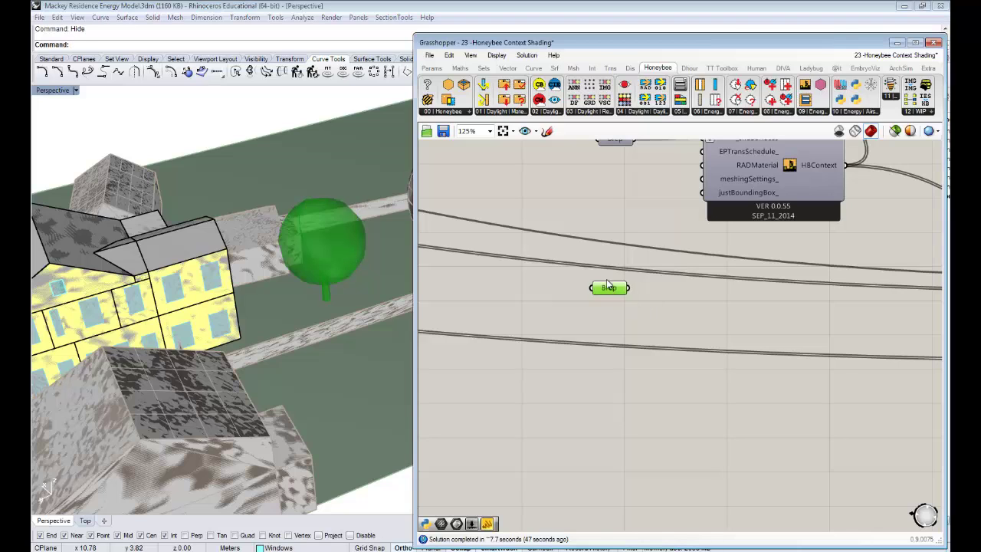
Turn off the preview of the round tree's Brep parameter.
{"action": "left_click", "coordinate": [695, 359]}
{"action": "scroll", "coordinate": [688, 319], "scroll_direction": "up", "scroll_amount": 1}
{"action": "scroll", "coordinate": [688, 319], "scroll_direction": "down", "scroll_amount": 2}
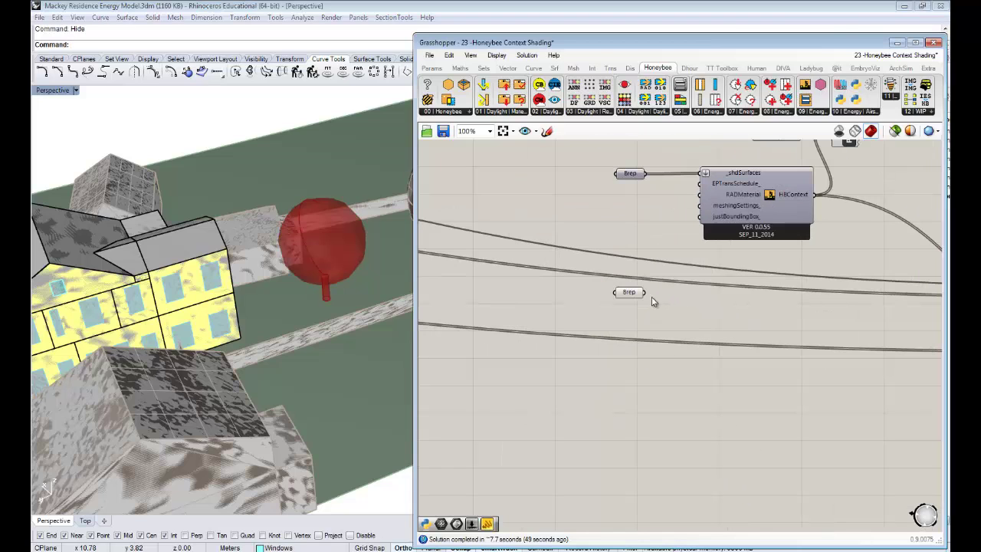
{"action": "left_click", "coordinate": [631, 293]}
{"action": "right_click", "coordinate": [693, 287]}
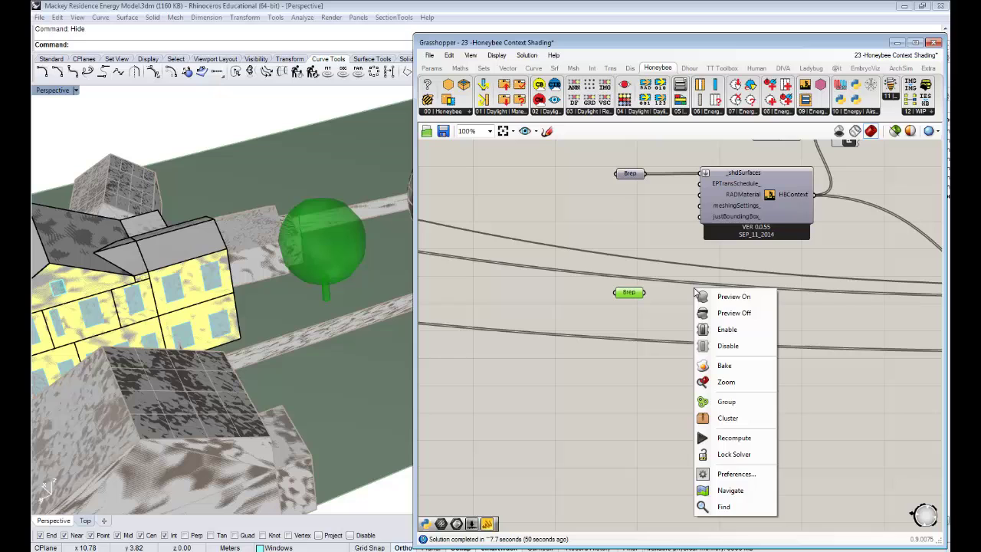
{"action": "left_click", "coordinate": [728, 315]}
Hide all remaining Rhino objects so that only the Grasshopper previews are displayed.
{"action": "scroll", "coordinate": [212, 314], "scroll_direction": "down", "scroll_amount": 8}
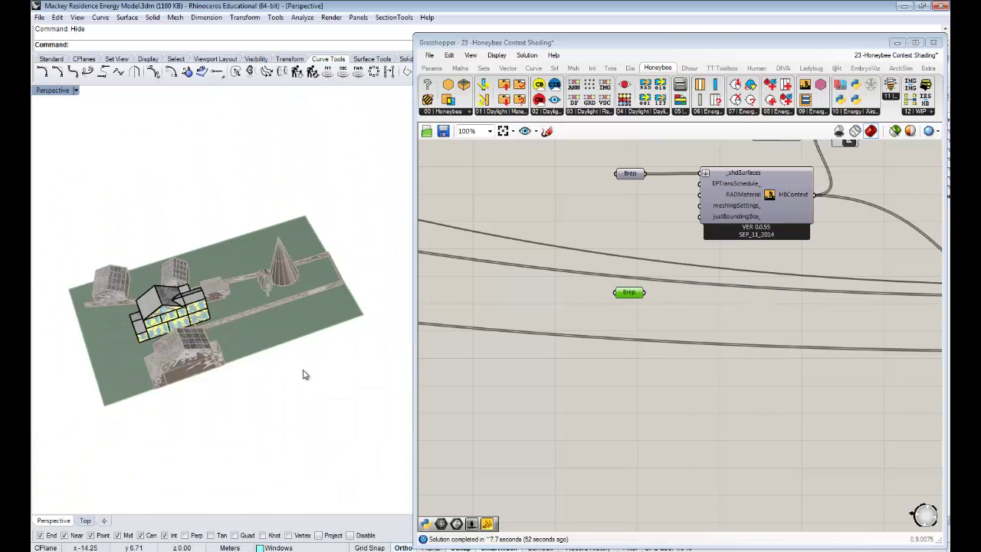
{"action": "key", "text": "ctrl+a"}
{"action": "type", "text": "Hid"}
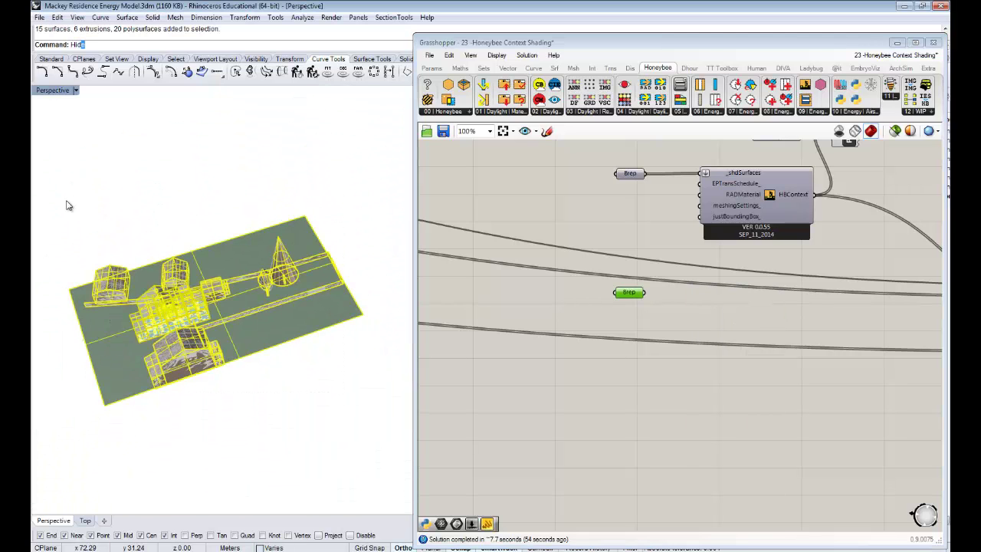
{"action": "type", "text": "e"}
{"action": "key", "text": "Return"}
Add a second Honeybee EP context Surfaces component below the first and connect the round tree's Brep to its _shdSurfaces input.
{"action": "left_click", "coordinate": [719, 298]}
{"action": "right_click_drag", "start_coordinate": [746, 266], "coordinate": [706, 309]}
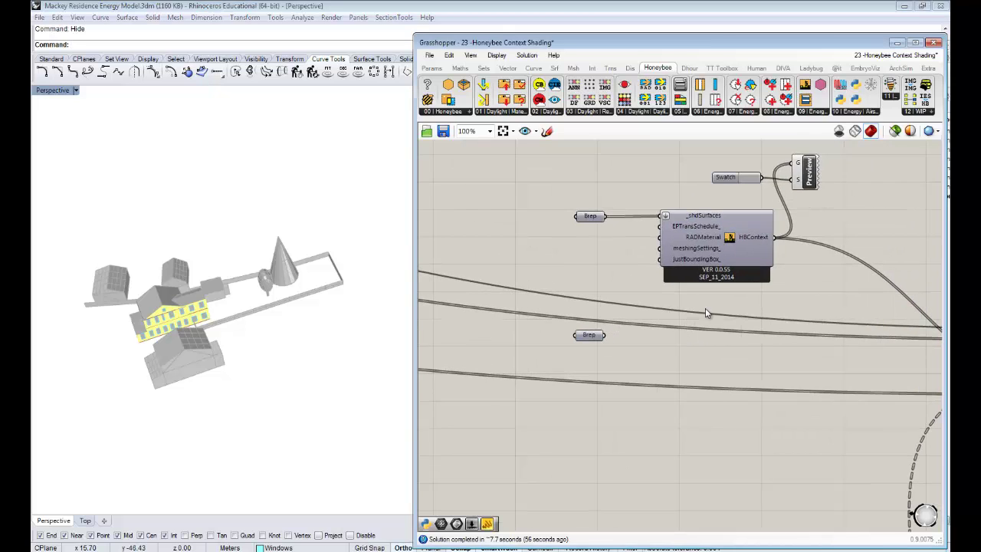
{"action": "scroll", "coordinate": [699, 282], "scroll_direction": "up", "scroll_amount": 3}
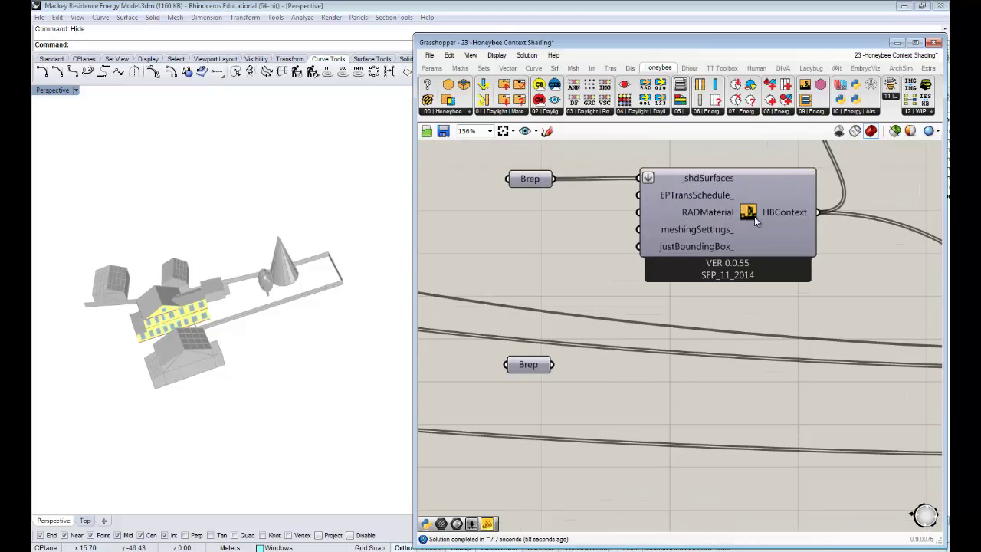
{"action": "left_click_drag", "start_coordinate": [754, 217], "coordinate": [756, 215]}
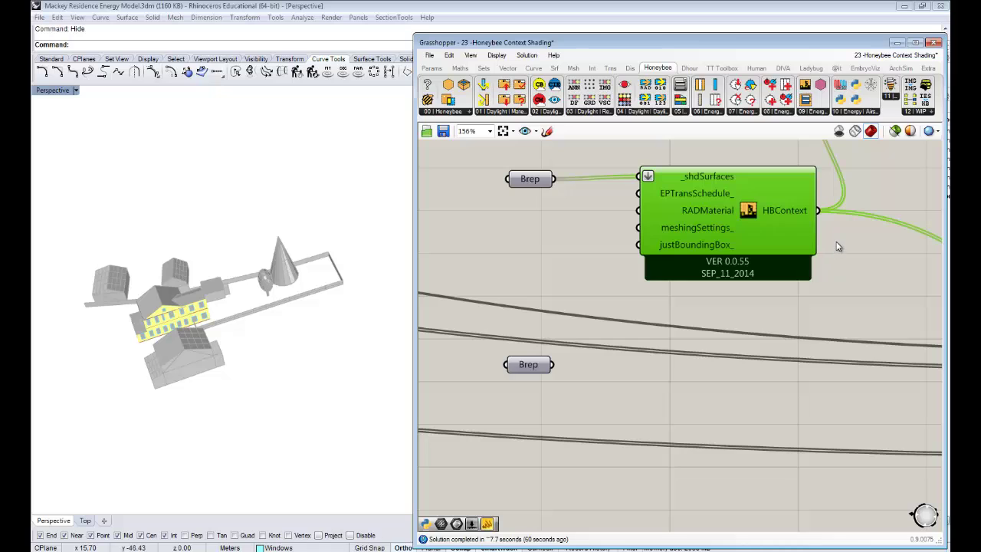
{"action": "mouse_move", "coordinate": [806, 86]}
{"action": "left_mouse_down"}
{"action": "mouse_move", "coordinate": [748, 348]}
{"action": "mouse_move", "coordinate": [733, 374]}
{"action": "mouse_move", "coordinate": [751, 360]}
{"action": "mouse_move", "coordinate": [747, 381]}
{"action": "left_mouse_up"}
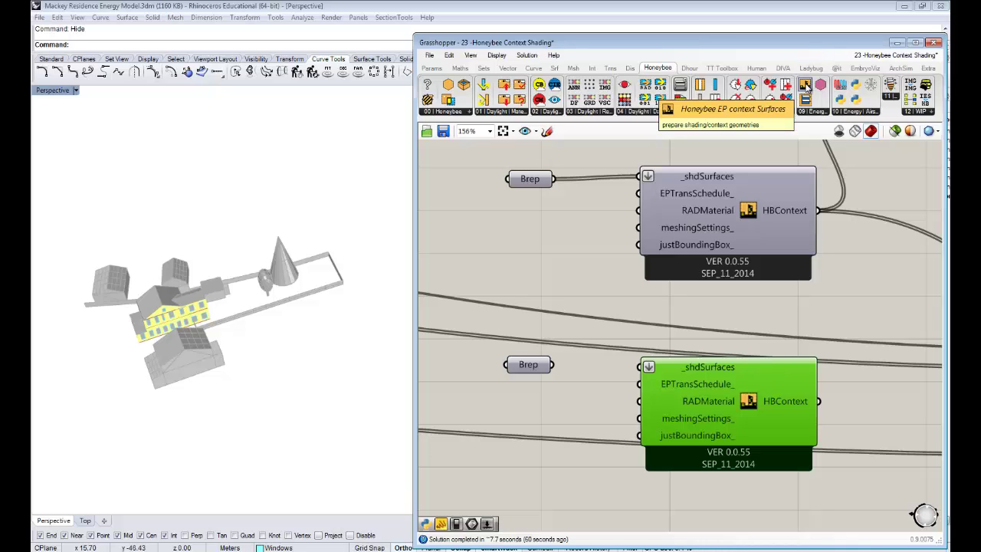
{"action": "left_click_drag", "start_coordinate": [552, 364], "coordinate": [636, 368]}
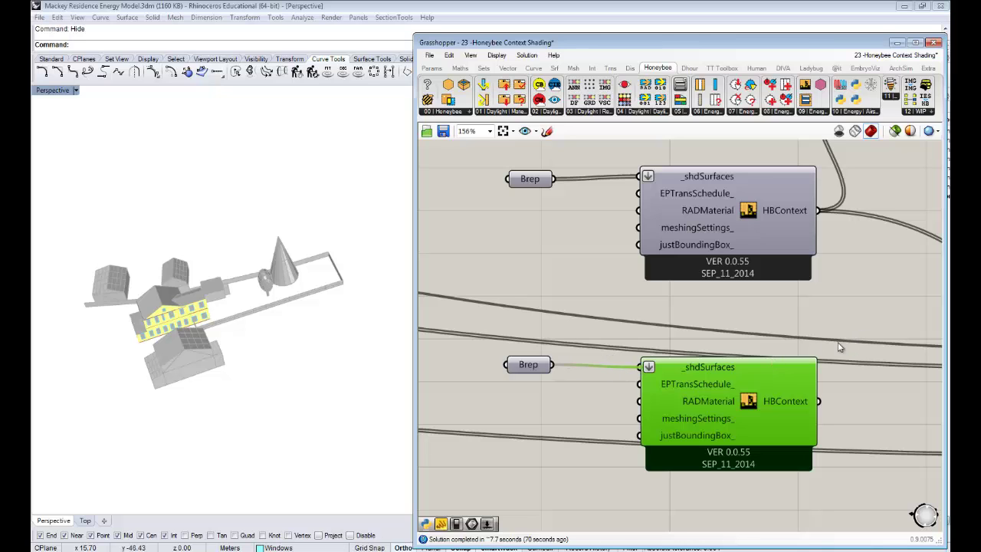
Connect the second component's HBContext output as additional geometry to the colour preview and examine the round tree's mesh.
{"action": "scroll", "coordinate": [756, 353], "scroll_direction": "down", "scroll_amount": 2}
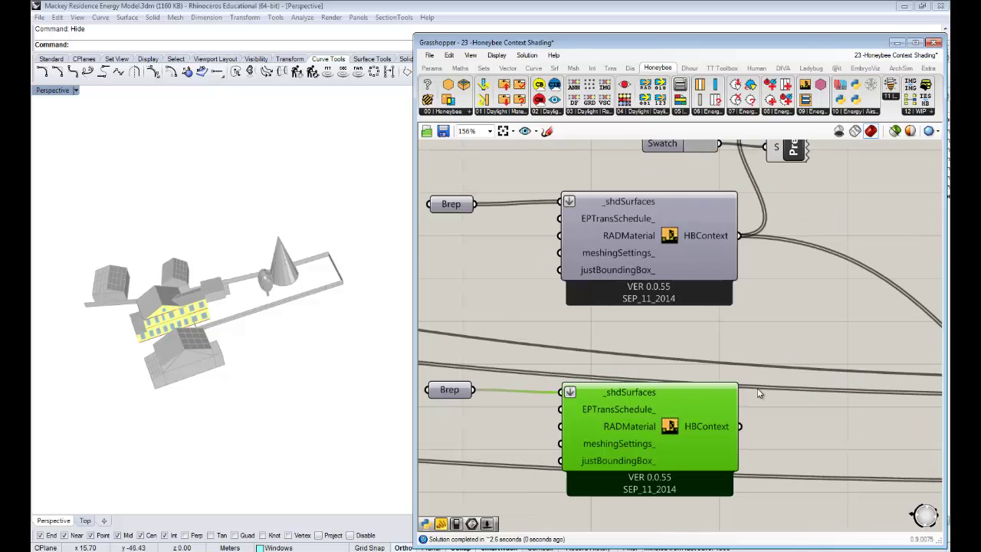
{"action": "left_click_drag", "start_coordinate": [743, 419], "coordinate": [767, 175]}
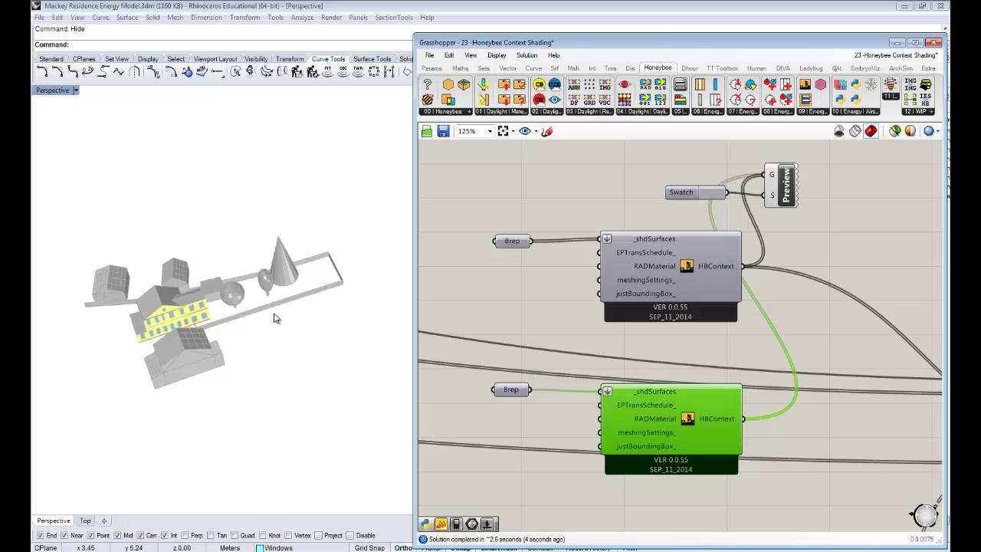
{"action": "right_click_drag", "start_coordinate": [276, 317], "coordinate": [256, 344]}
{"action": "scroll", "coordinate": [259, 389], "scroll_direction": "up", "scroll_amount": 8}
{"action": "scroll", "coordinate": [259, 389], "scroll_direction": "up", "scroll_amount": 2}
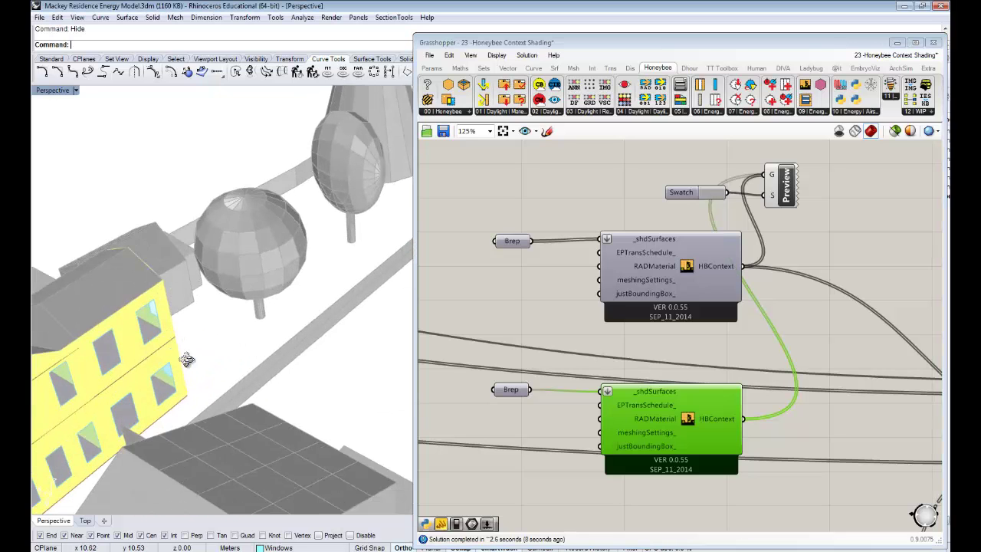
{"action": "right_click_drag", "start_coordinate": [186, 359], "coordinate": [274, 395]}
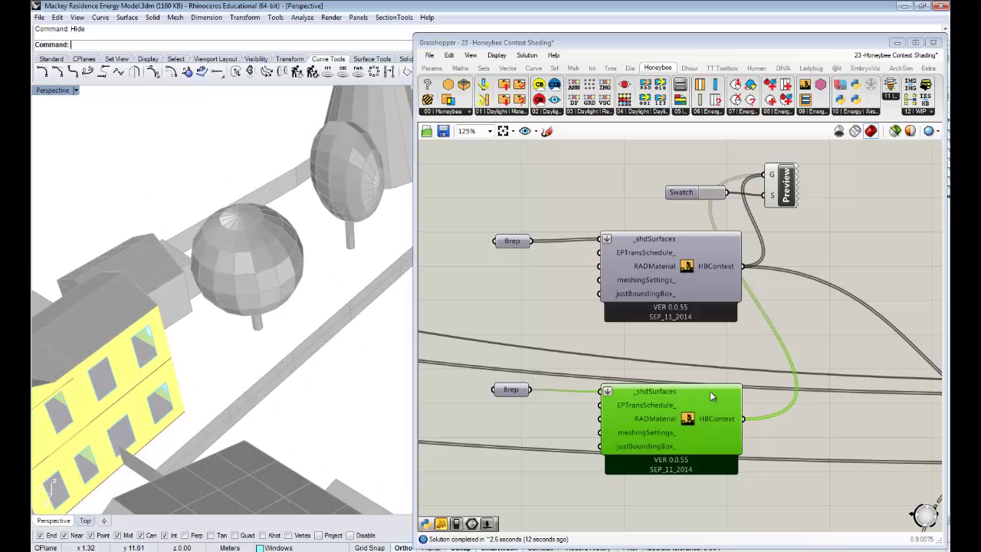
Place the tree's Brep and context component directly beneath the first pair, and align both pairs beside the Swatch and Preview.
{"action": "left_click", "coordinate": [639, 364]}
{"action": "scroll", "coordinate": [639, 364], "scroll_direction": "down", "scroll_amount": 3}
{"action": "right_click_drag", "start_coordinate": [694, 350], "coordinate": [793, 303]}
{"action": "scroll", "coordinate": [747, 355], "scroll_direction": "up", "scroll_amount": 3}
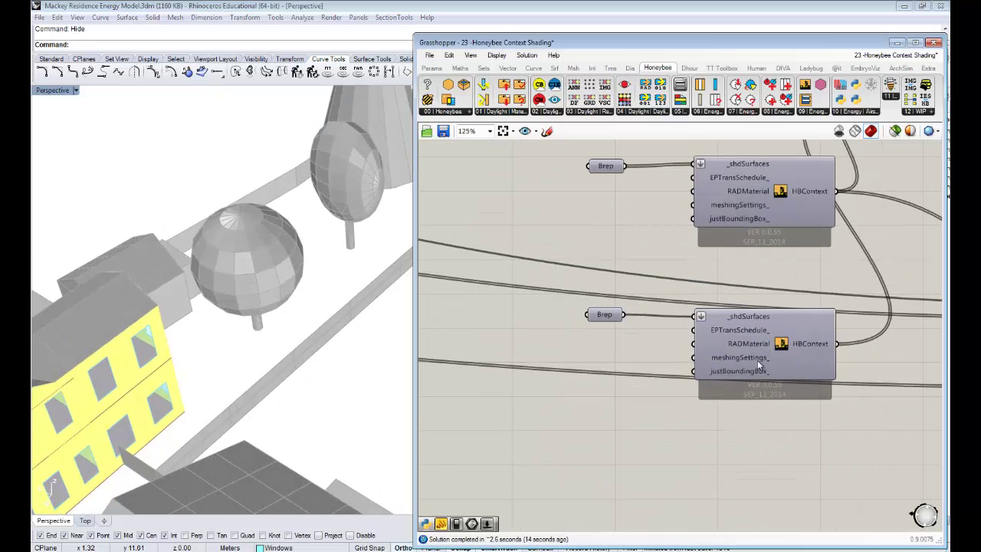
{"action": "left_click_drag", "start_coordinate": [578, 280], "coordinate": [843, 429]}
{"action": "left_click_drag", "start_coordinate": [762, 323], "coordinate": [765, 270]}
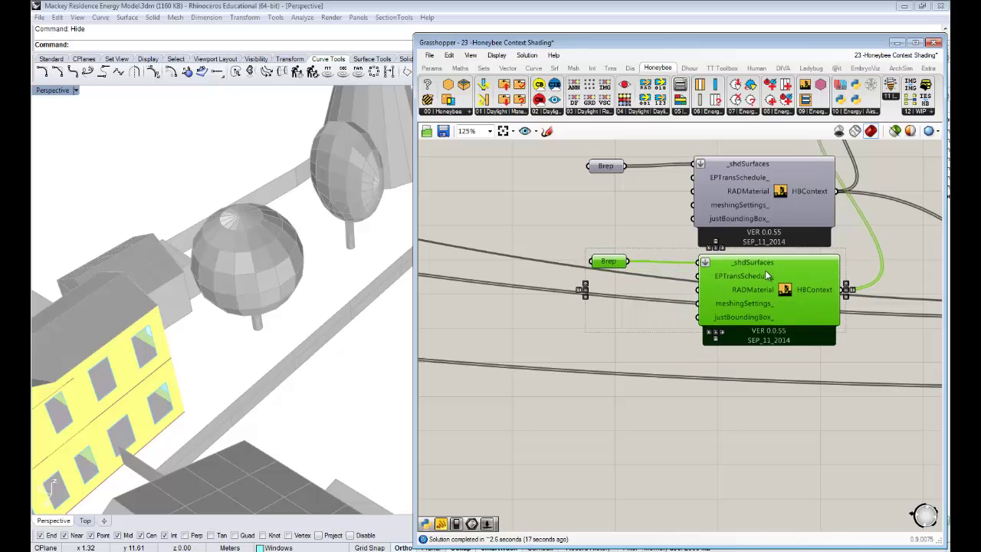
{"action": "right_click_drag", "start_coordinate": [766, 271], "coordinate": [740, 360]}
{"action": "left_click_drag", "start_coordinate": [787, 478], "coordinate": [537, 240]}
{"action": "left_click_drag", "start_coordinate": [753, 273], "coordinate": [627, 190]}
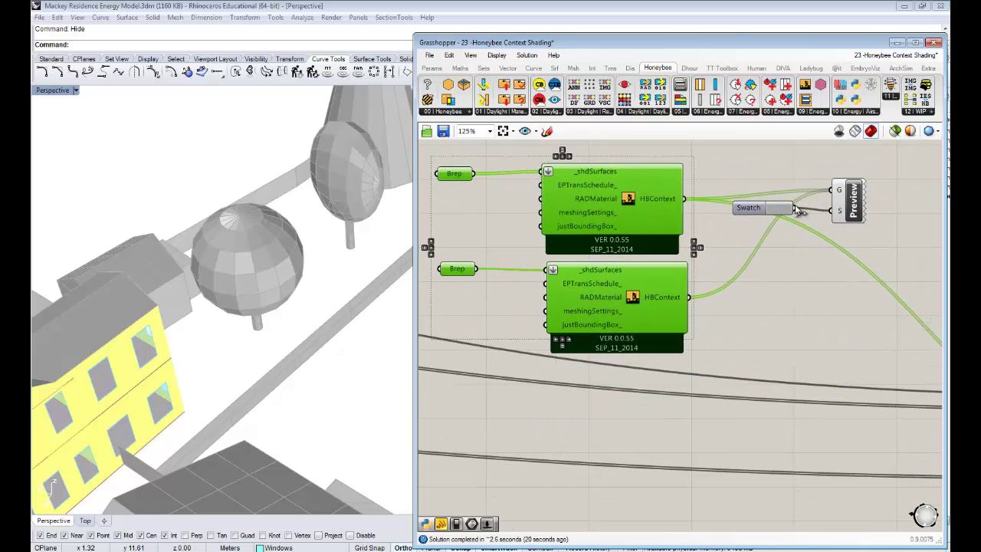
{"action": "left_click_drag", "start_coordinate": [743, 212], "coordinate": [772, 217]}
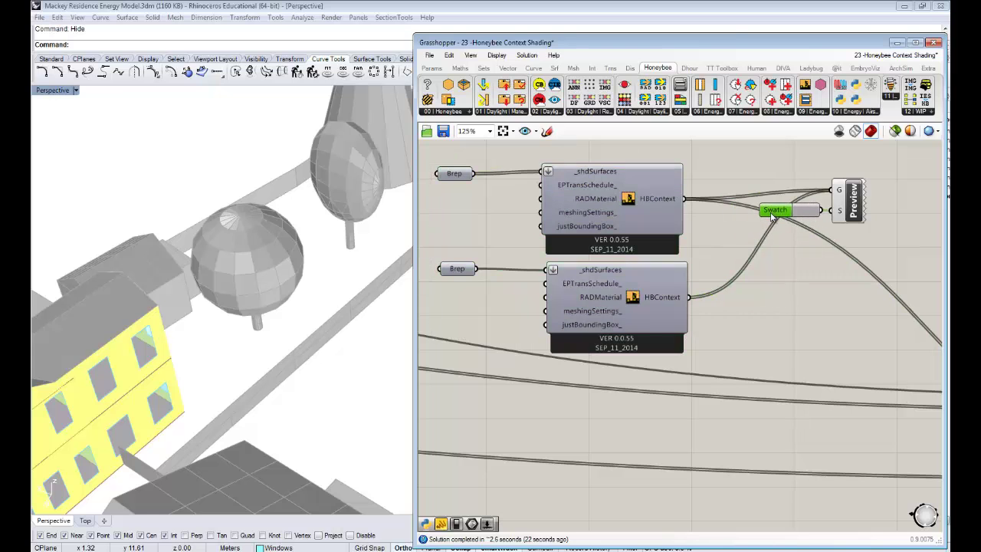
Move both context pairs together with the Swatch and Preview upwards, clear of the long wires crossing the canvas.
{"action": "scroll", "coordinate": [772, 216], "scroll_direction": "down", "scroll_amount": 5}
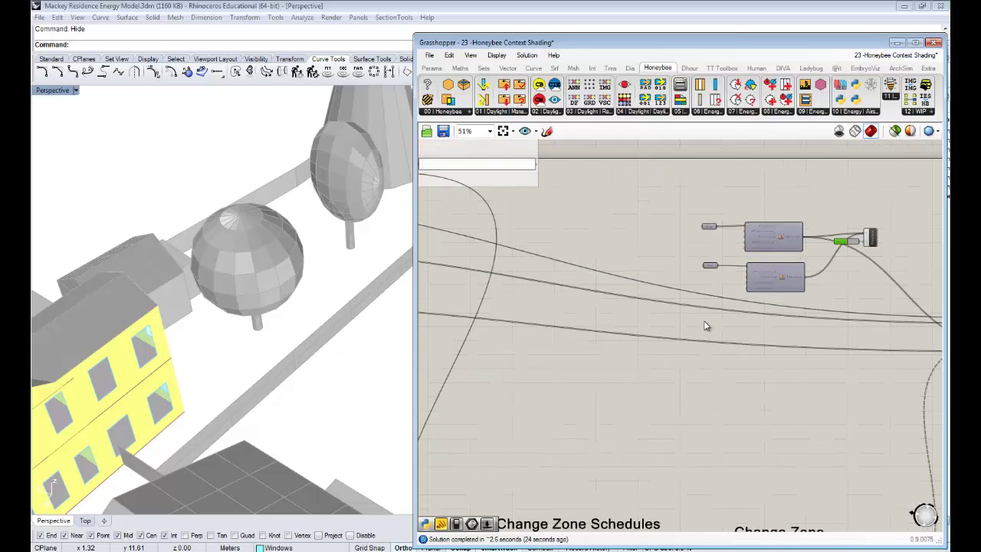
{"action": "right_click_drag", "start_coordinate": [706, 325], "coordinate": [666, 322]}
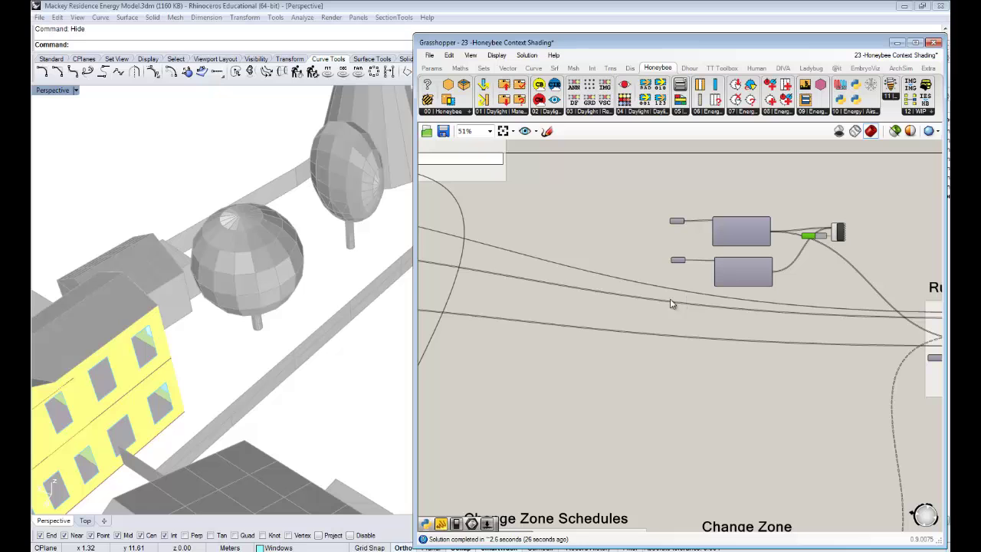
{"action": "right_click_drag", "start_coordinate": [740, 347], "coordinate": [723, 382]}
{"action": "left_click_drag", "start_coordinate": [848, 324], "coordinate": [641, 228]}
{"action": "left_click_drag", "start_coordinate": [723, 293], "coordinate": [734, 264]}
{"action": "left_click", "coordinate": [658, 264]}
{"action": "right_click_drag", "start_coordinate": [611, 269], "coordinate": [645, 261]}
{"action": "key", "text": "ctrl+z"}
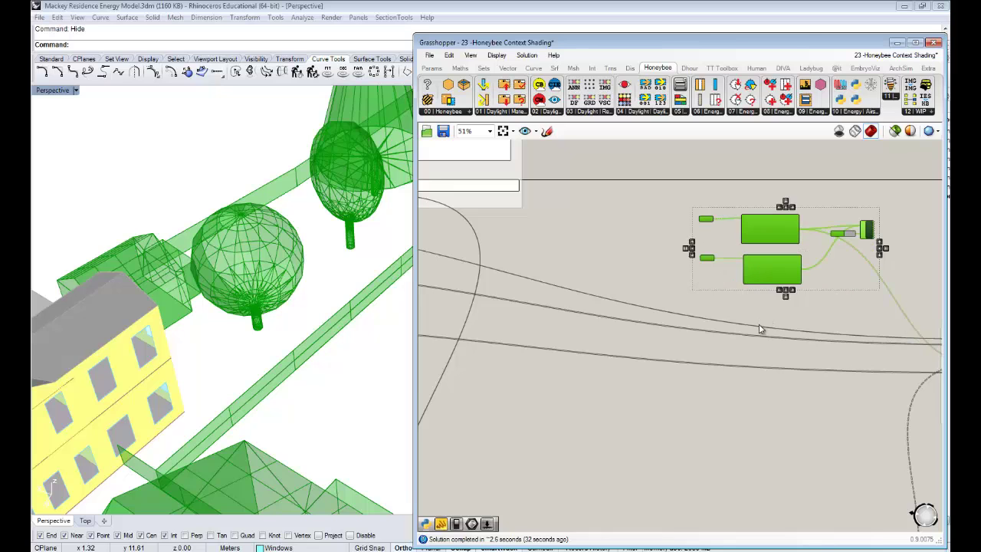
{"action": "left_click", "coordinate": [780, 343]}
{"action": "right_click_drag", "start_coordinate": [693, 290], "coordinate": [707, 285]}
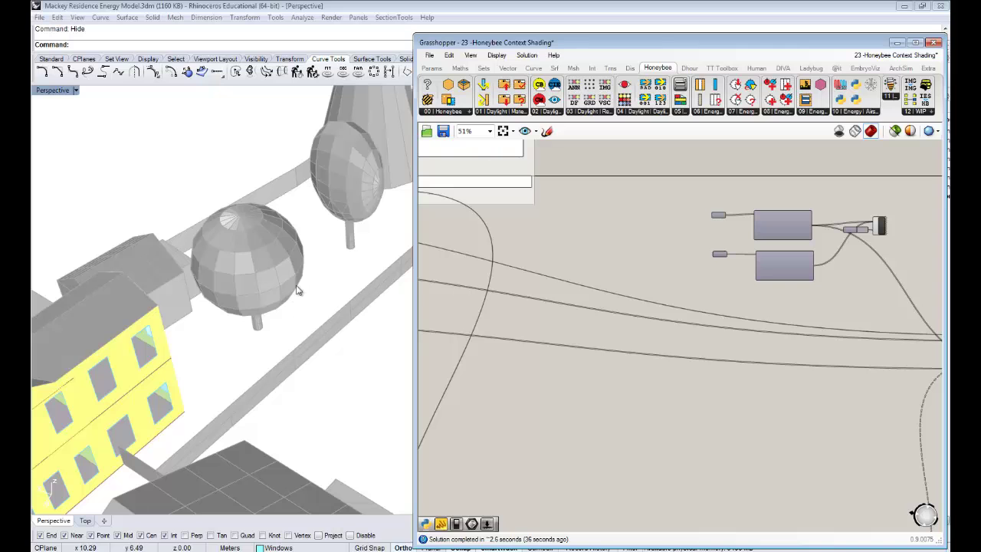
Inspect the trees and neighbouring building around the house, and review the two context components.
{"action": "right_click_drag", "start_coordinate": [296, 288], "coordinate": [275, 243]}
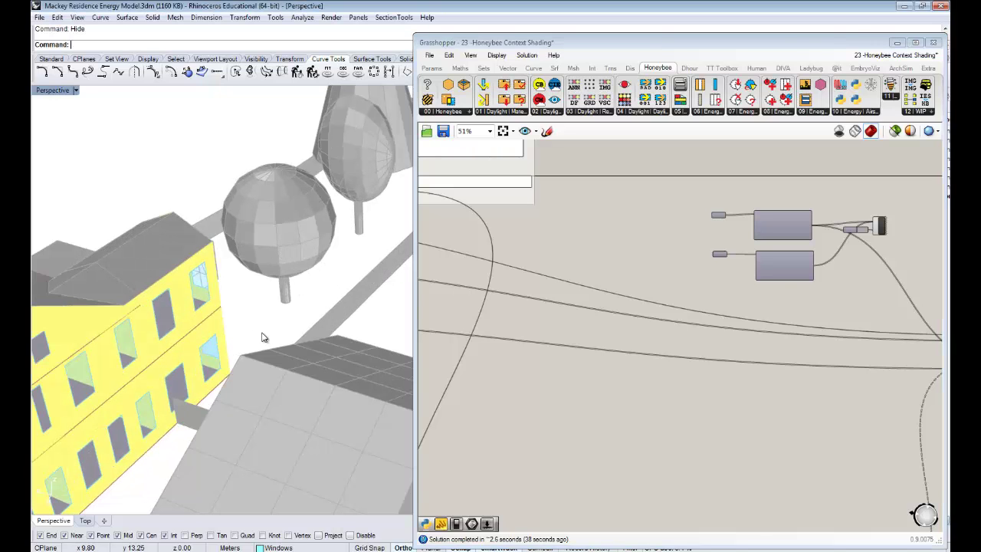
{"action": "right_click_drag", "start_coordinate": [262, 334], "coordinate": [247, 351]}
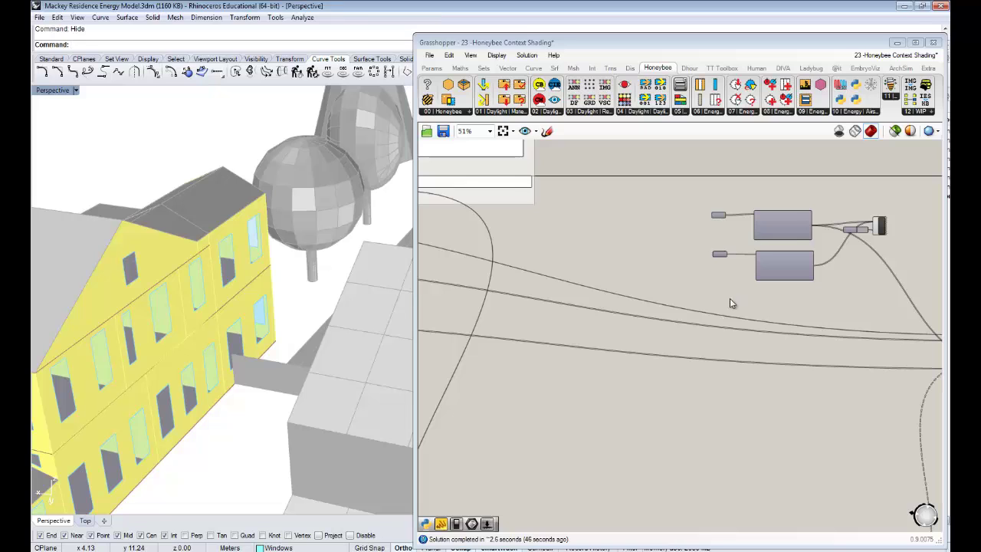
{"action": "scroll", "coordinate": [771, 261], "scroll_direction": "up", "scroll_amount": 3}
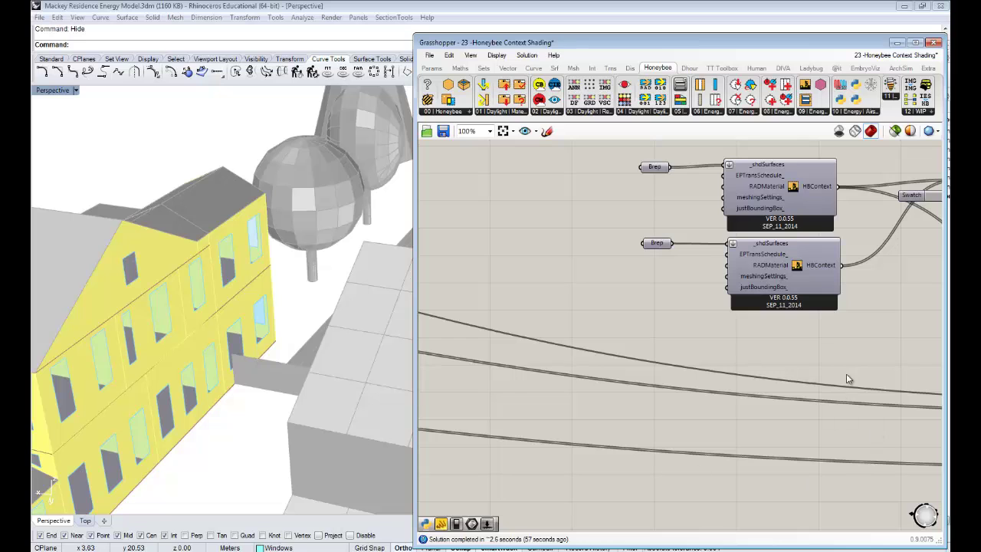
{"action": "right_click_drag", "start_coordinate": [844, 342], "coordinate": [777, 333]}
{"action": "scroll", "coordinate": [712, 334], "scroll_direction": "down", "scroll_amount": 1}
{"action": "scroll", "coordinate": [697, 330], "scroll_direction": "up", "scroll_amount": 2}
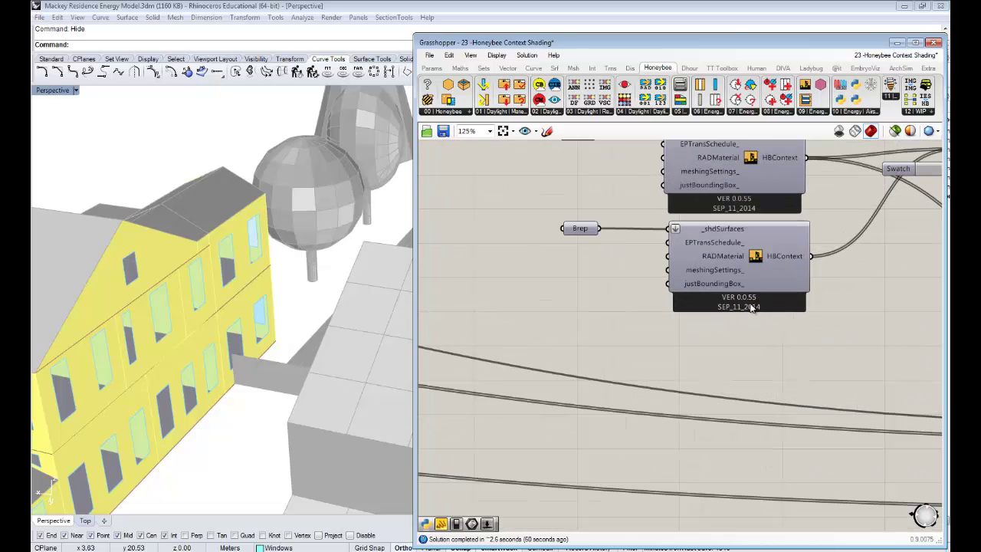
{"action": "scroll", "coordinate": [770, 344], "scroll_direction": "down", "scroll_amount": 2}
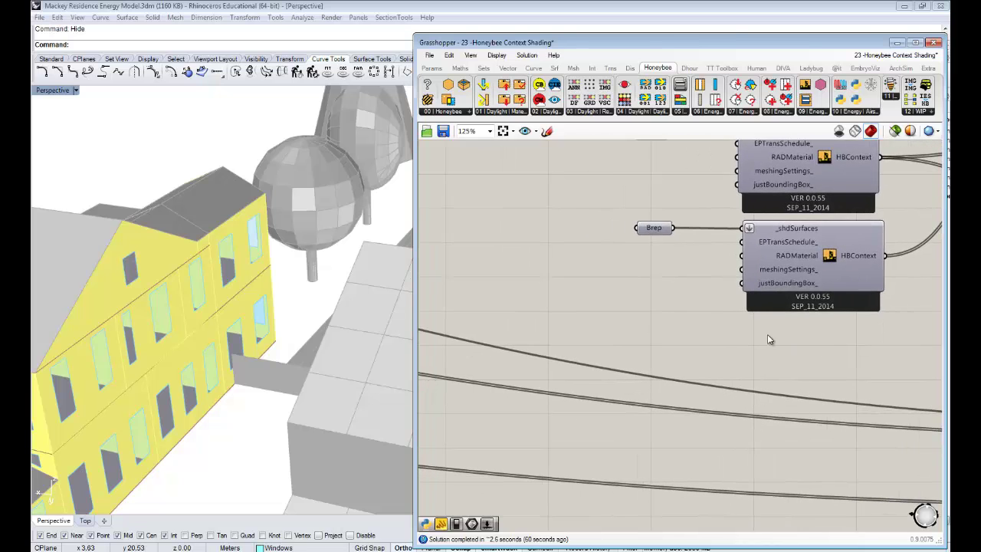
Add a Duplicate Data component on the empty canvas before the two context pairs.
{"action": "right_click_drag", "start_coordinate": [575, 185], "coordinate": [590, 200]}
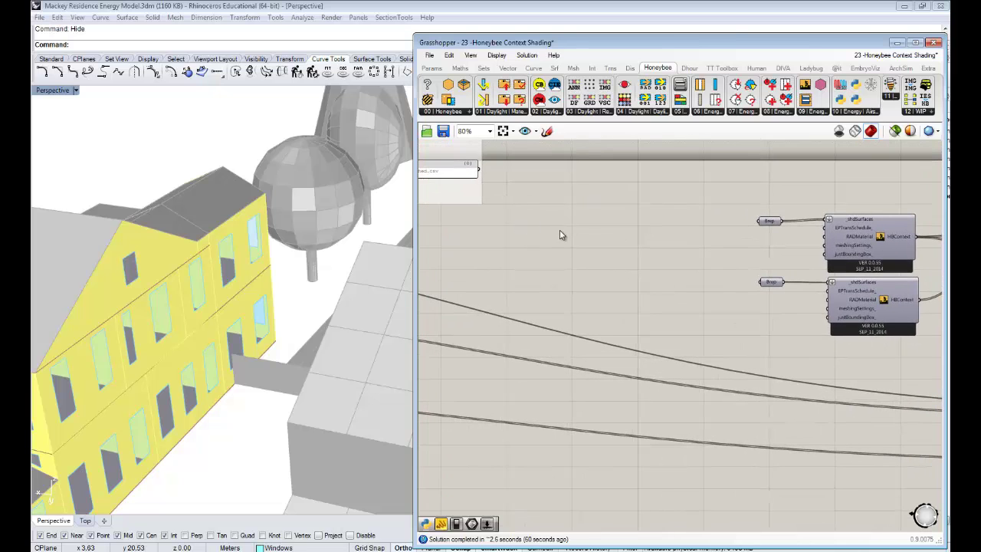
{"action": "right_click_drag", "start_coordinate": [534, 249], "coordinate": [547, 250]}
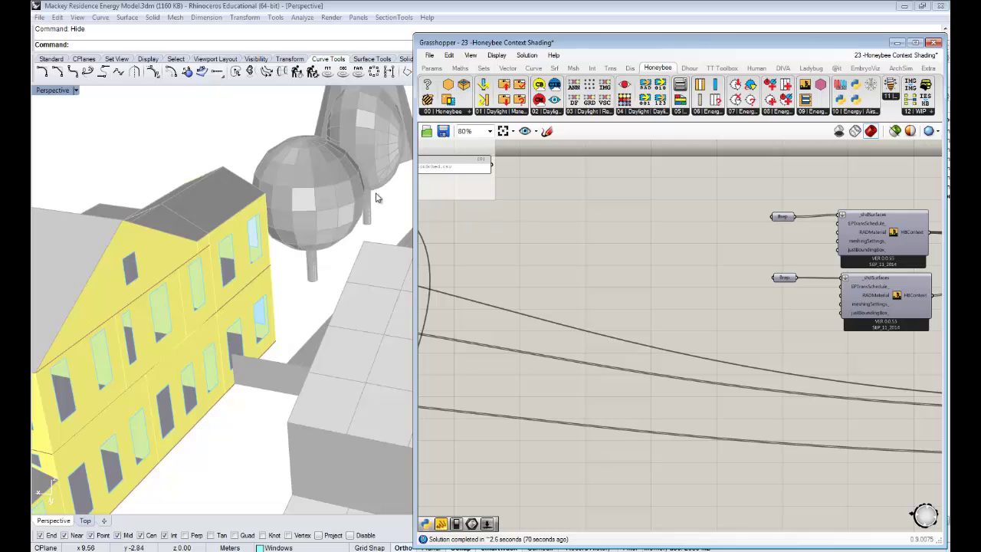
{"action": "left_click", "coordinate": [454, 68]}
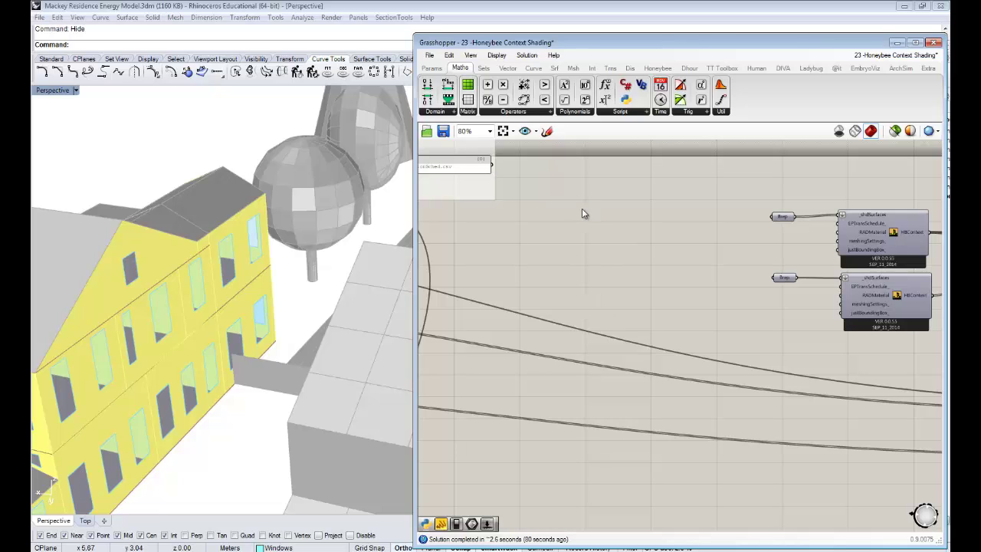
{"action": "double_click", "coordinate": [644, 259]}
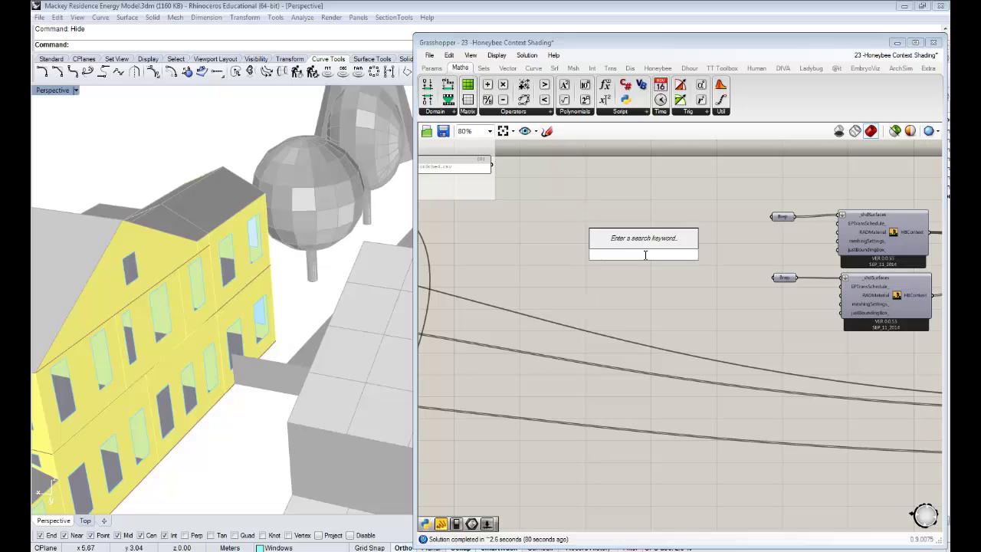
{"action": "type", "text": "dup"}
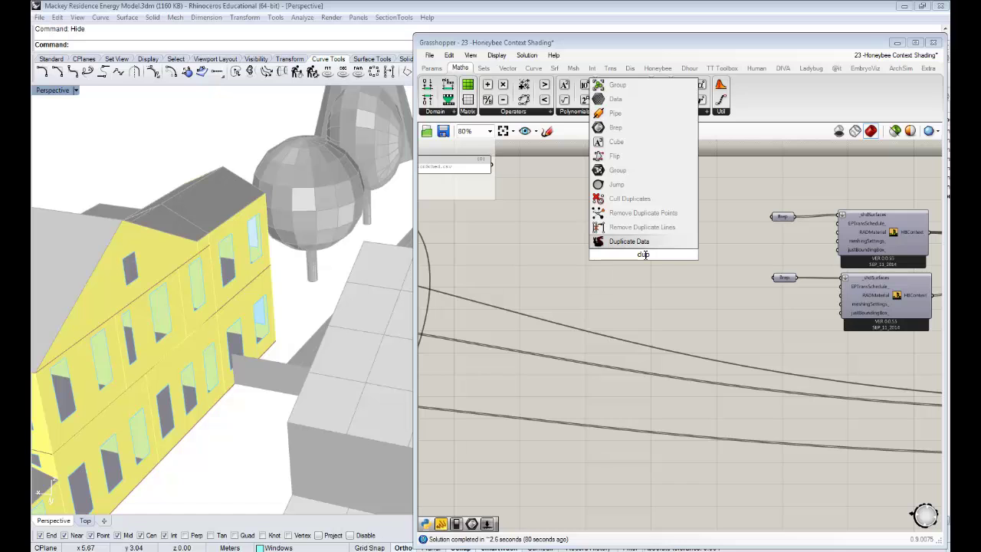
{"action": "key", "text": "Return"}
{"action": "scroll", "coordinate": [697, 263], "scroll_direction": "up", "scroll_amount": 3}
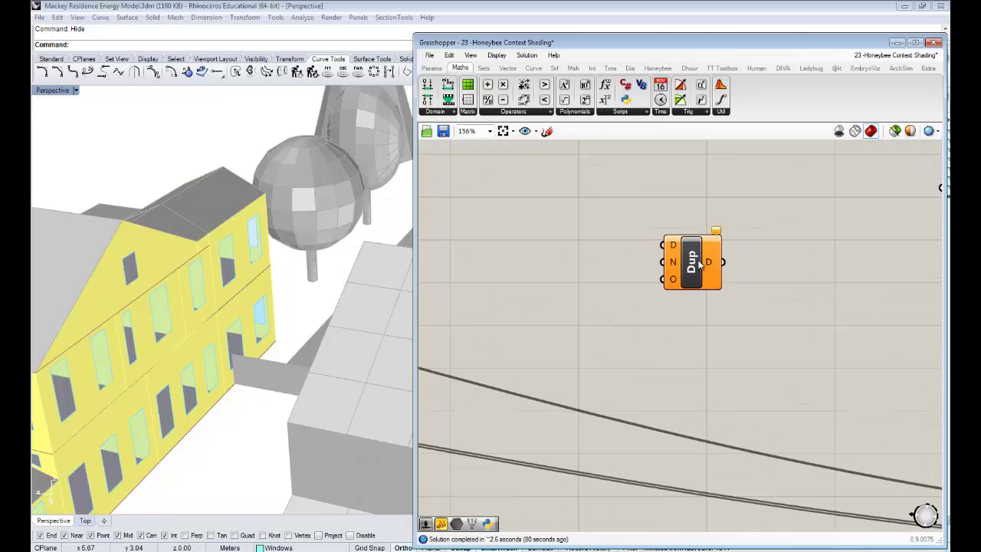
{"action": "left_click_drag", "start_coordinate": [698, 264], "coordinate": [668, 271]}
{"action": "mouse_move", "coordinate": [737, 275]}
{"action": "right_mouse_down"}
{"action": "mouse_move", "coordinate": [798, 282]}
{"action": "mouse_move", "coordinate": [756, 274]}
{"action": "right_mouse_up"}
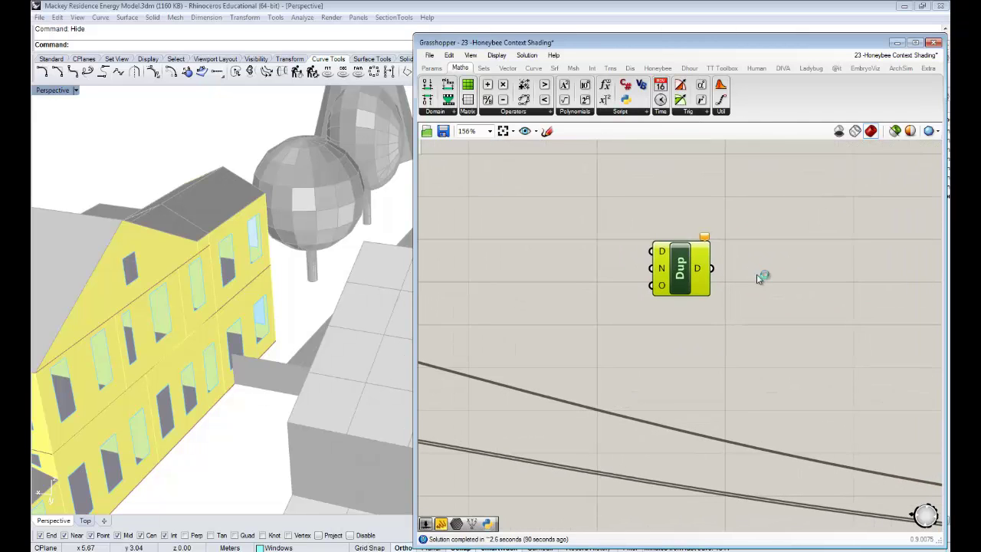
{"action": "left_click_drag", "start_coordinate": [686, 270], "coordinate": [727, 268]}
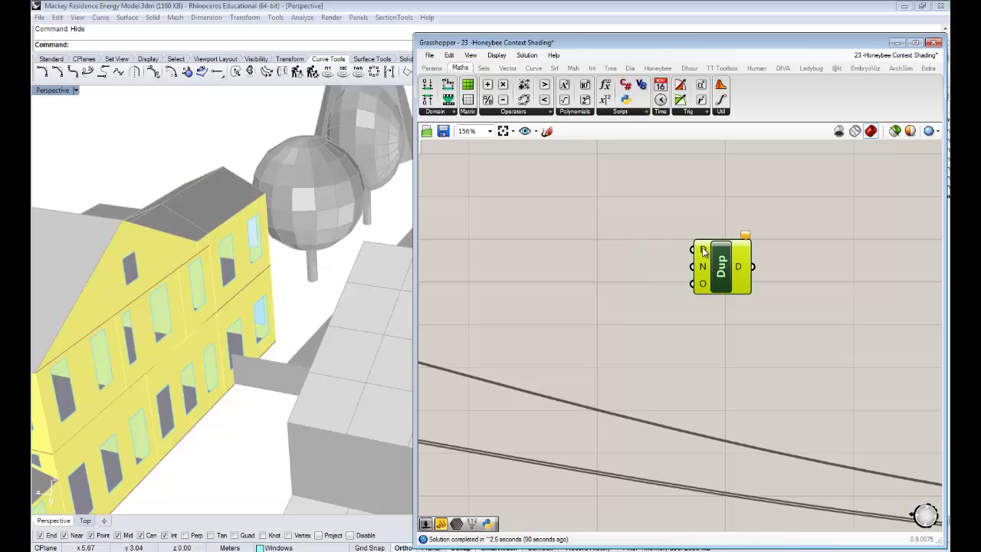
Create a panel containing 0.5, shrink it to a single line and connect it to the Duplicate component's Data input.
{"action": "mouse_move", "coordinate": [703, 250]}
{"action": "double_click", "coordinate": [612, 254]}
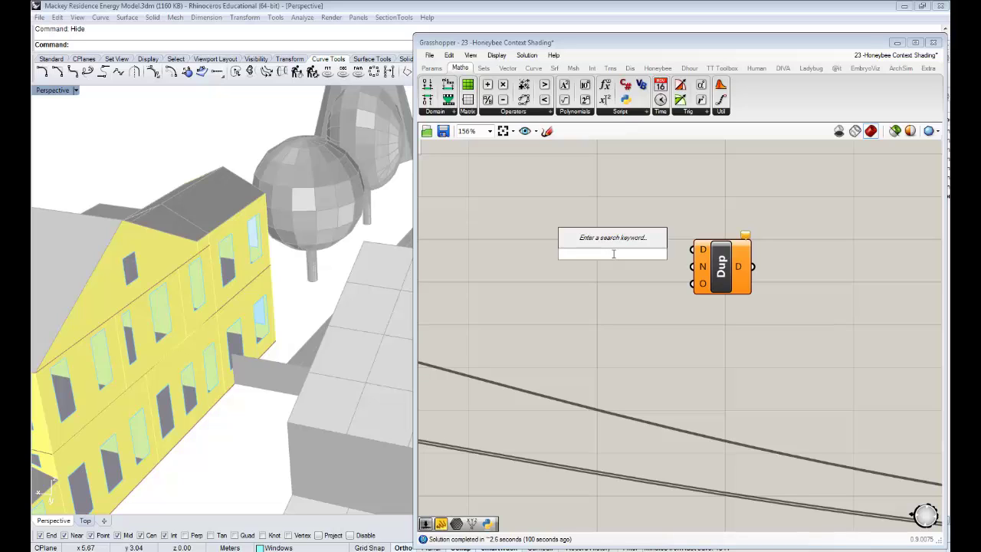
{"action": "type", "text": "0"}
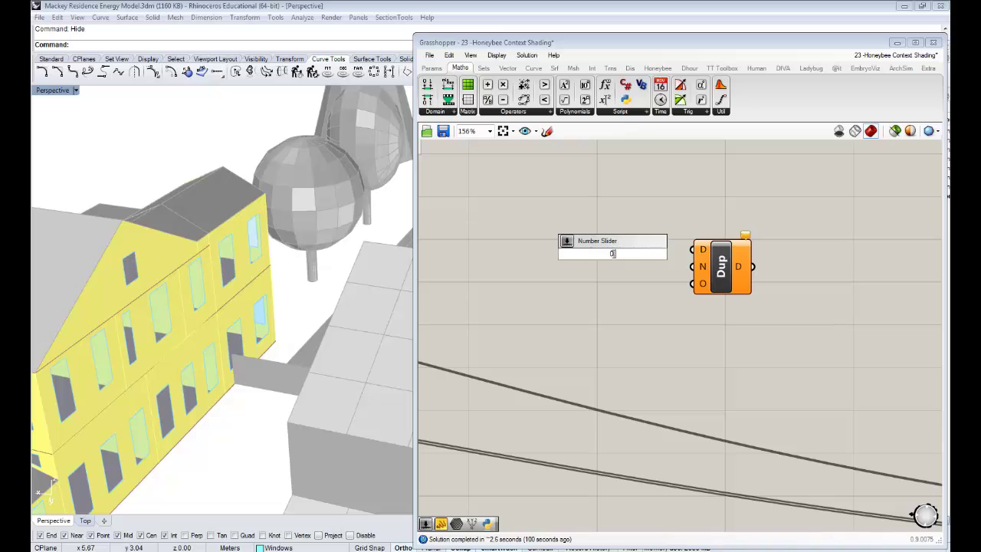
{"action": "key", "text": "BackSpace"}
{"action": "type", "text": "\"0.5"}
{"action": "key", "text": "Return"}
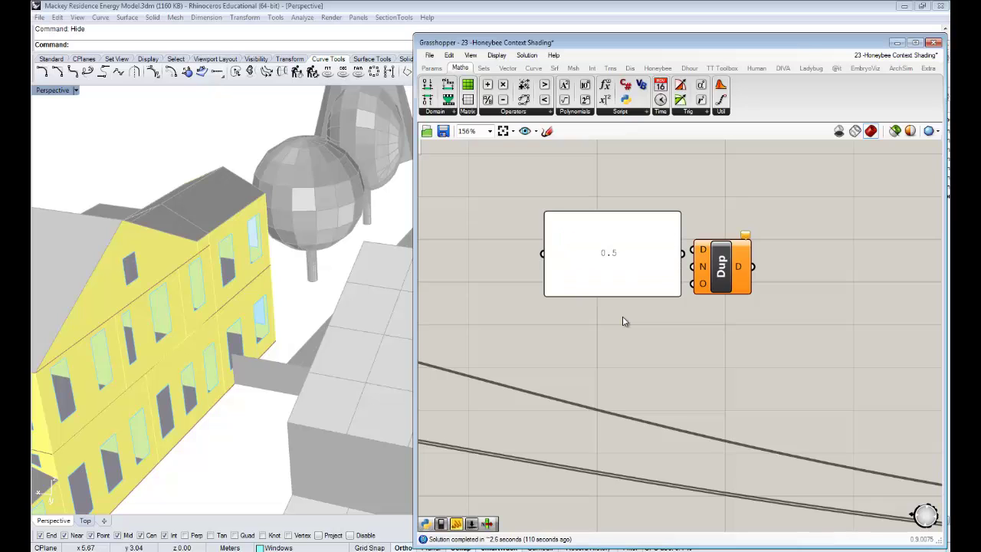
{"action": "left_click_drag", "start_coordinate": [677, 294], "coordinate": [640, 243]}
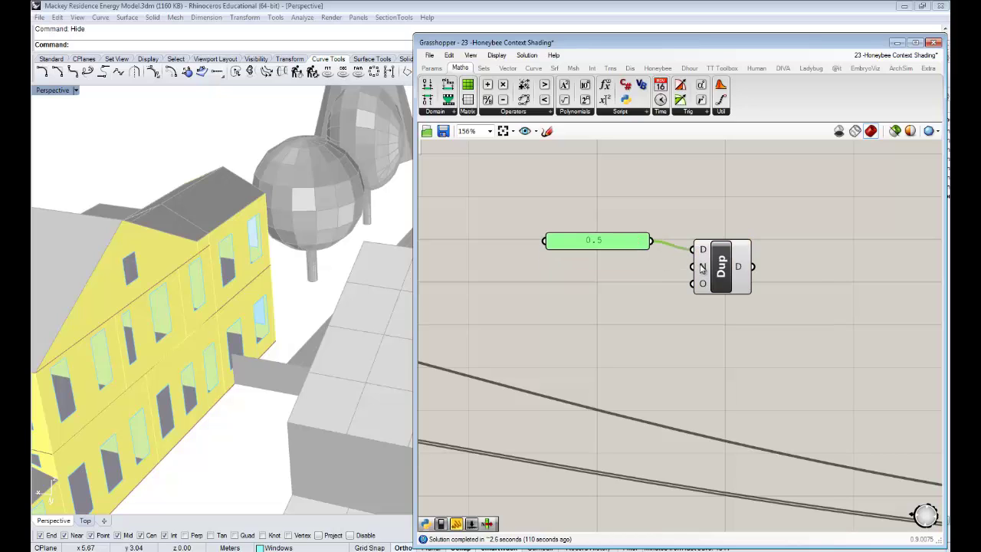
Align the 0.5 panel with the Data input and place a Multiplication component on the canvas below and before it.
{"action": "mouse_move", "coordinate": [704, 284]}
{"action": "scroll", "coordinate": [688, 257], "scroll_direction": "down", "scroll_amount": 2}
{"action": "scroll", "coordinate": [717, 261], "scroll_direction": "up", "scroll_amount": 2}
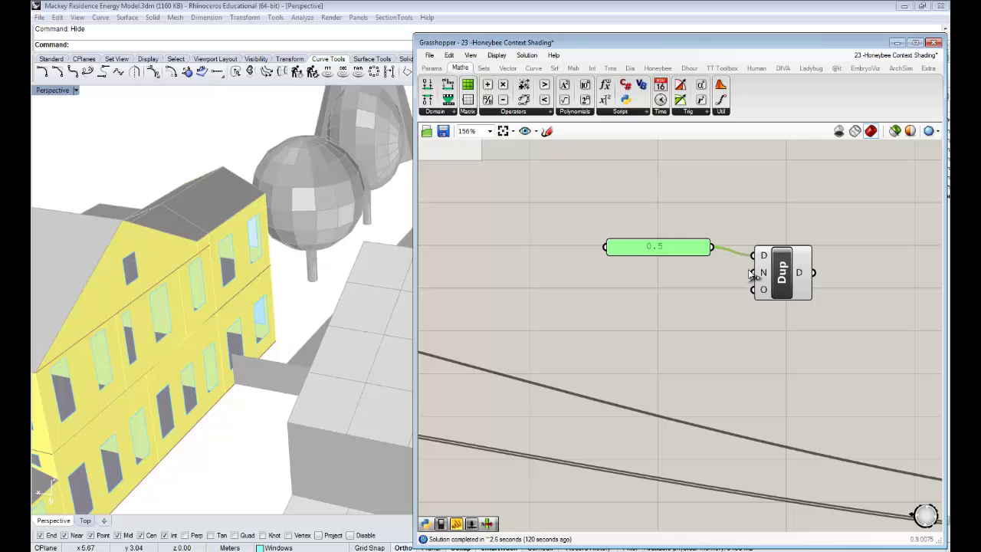
{"action": "right_click_drag", "start_coordinate": [749, 270], "coordinate": [737, 274]}
{"action": "left_click_drag", "start_coordinate": [645, 249], "coordinate": [637, 254]}
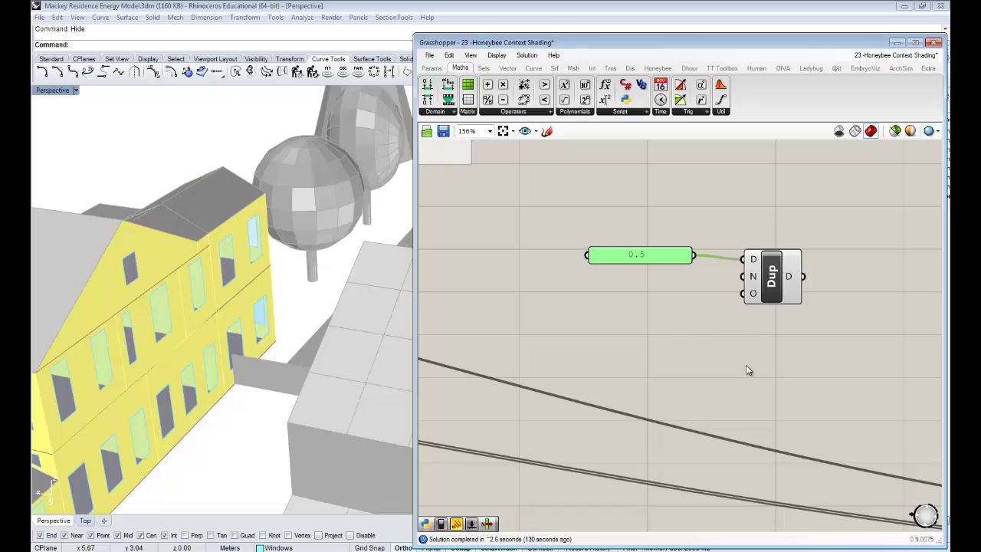
{"action": "right_click_drag", "start_coordinate": [747, 370], "coordinate": [760, 364]}
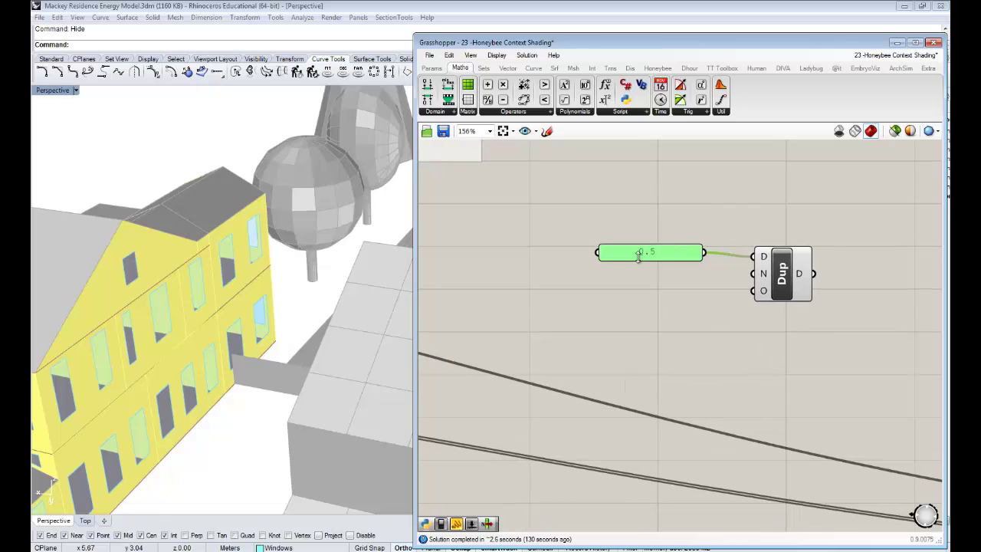
{"action": "left_click", "coordinate": [503, 84]}
{"action": "left_click", "coordinate": [566, 301]}
{"action": "right_click_drag", "start_coordinate": [551, 298], "coordinate": [623, 297]}
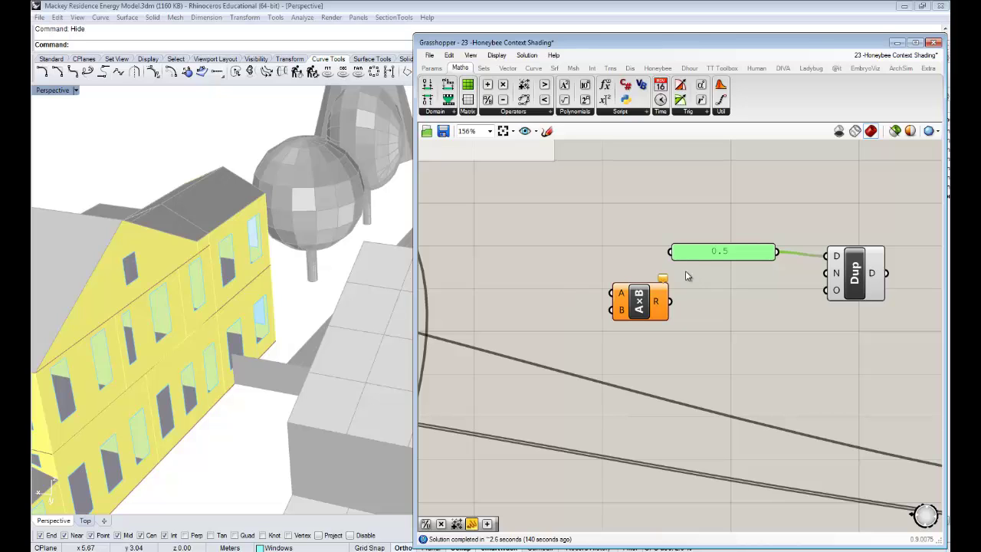
Copy the 0.5 panel, place the copy in front of the Multiplication component and set its content to 24.
{"action": "key", "text": "ctrl+c"}
{"action": "key", "text": "ctrl+v"}
{"action": "left_click_drag", "start_coordinate": [718, 258], "coordinate": [615, 263]}
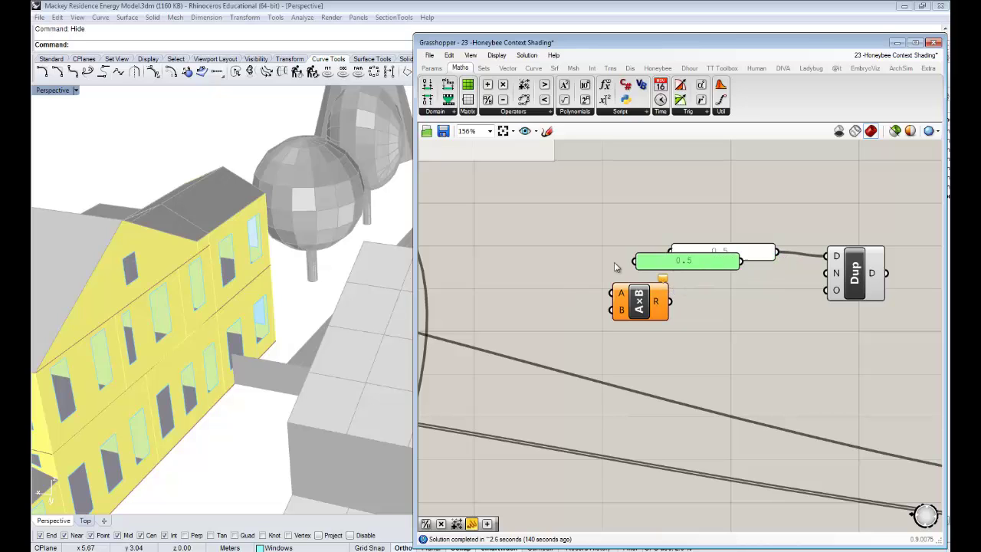
{"action": "left_click_drag", "start_coordinate": [674, 263], "coordinate": [513, 284]}
{"action": "double_click", "coordinate": [525, 282]}
{"action": "type", "text": "24"}
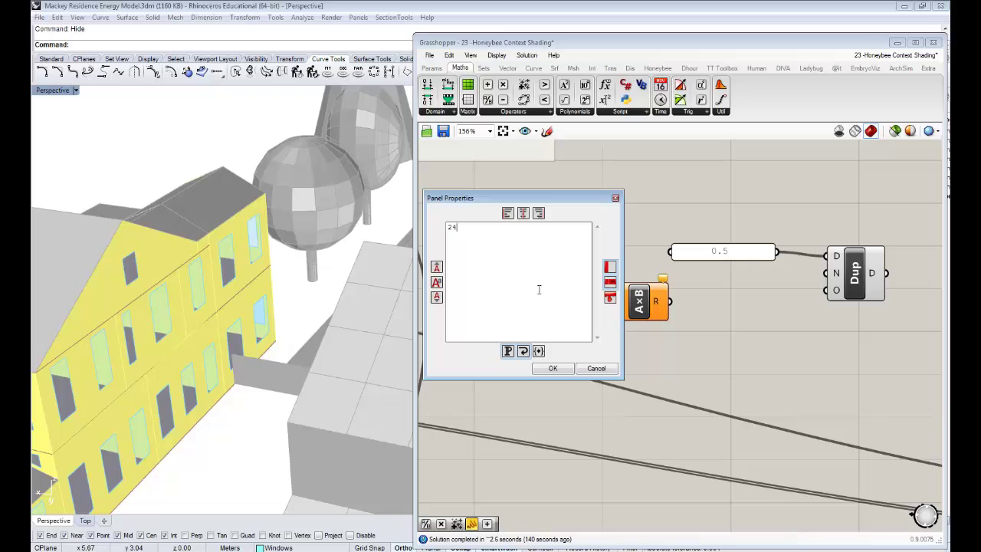
{"action": "left_click", "coordinate": [553, 368]}
Add a second panel containing 30 beneath the 24 panel, and feed both panels into the Multiplication's A and B inputs.
{"action": "left_click_drag", "start_coordinate": [577, 283], "coordinate": [569, 318]}
{"action": "double_click", "coordinate": [550, 317]}
{"action": "type", "text": "30"}
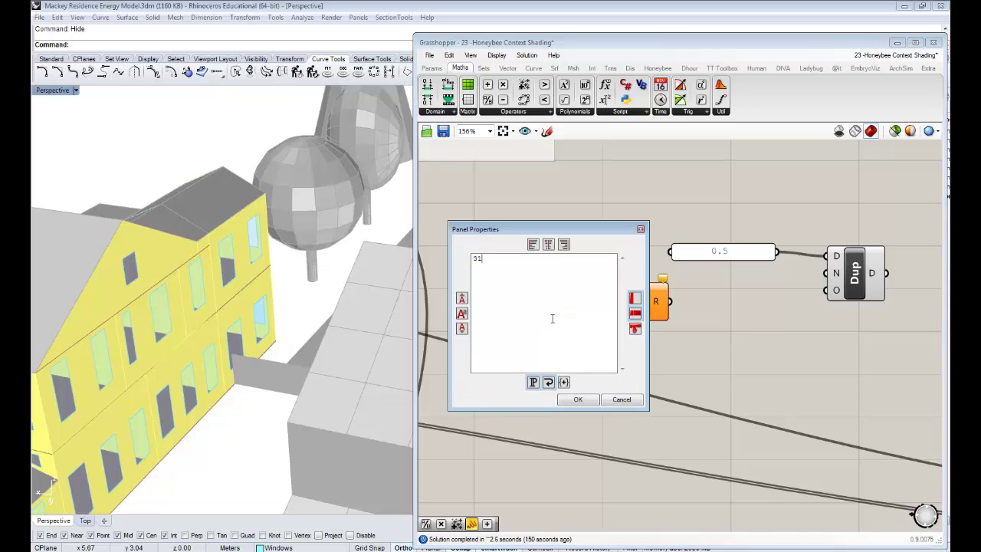
{"action": "left_click", "coordinate": [575, 399]}
{"action": "left_click_drag", "start_coordinate": [588, 317], "coordinate": [648, 305]}
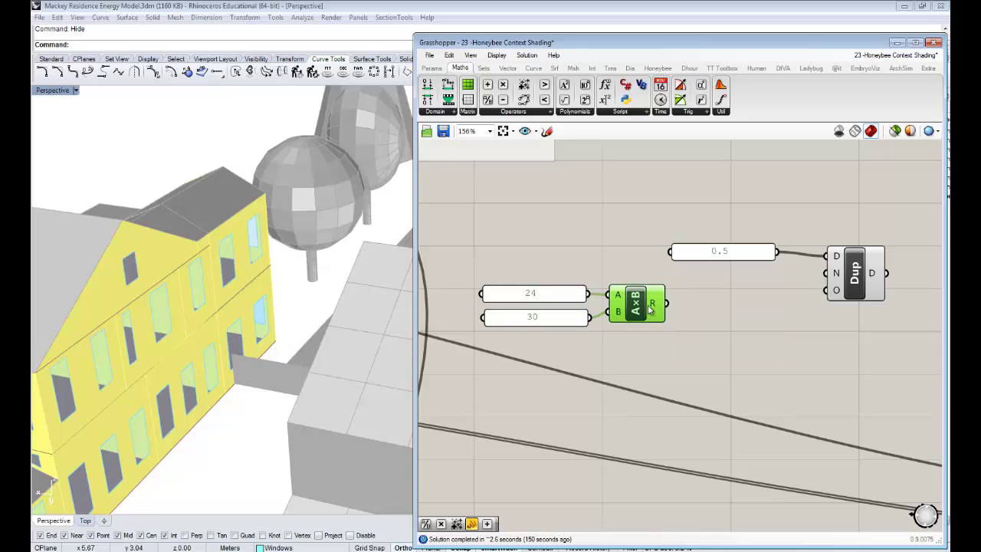
Duplicate the Multiplication with its 30 panel and connect the first product to the copy's A input.
{"action": "left_click_drag", "start_coordinate": [657, 351], "coordinate": [555, 318]}
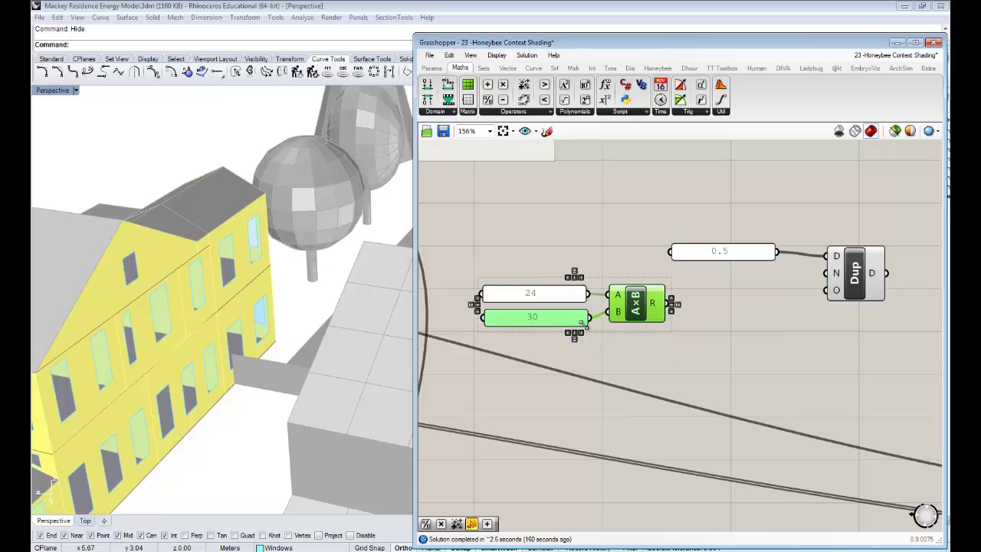
{"action": "left_click_drag", "start_coordinate": [659, 310], "coordinate": [750, 338], "text": "alt"}
{"action": "left_click", "coordinate": [705, 299]}
{"action": "left_click_drag", "start_coordinate": [669, 310], "coordinate": [665, 303]}
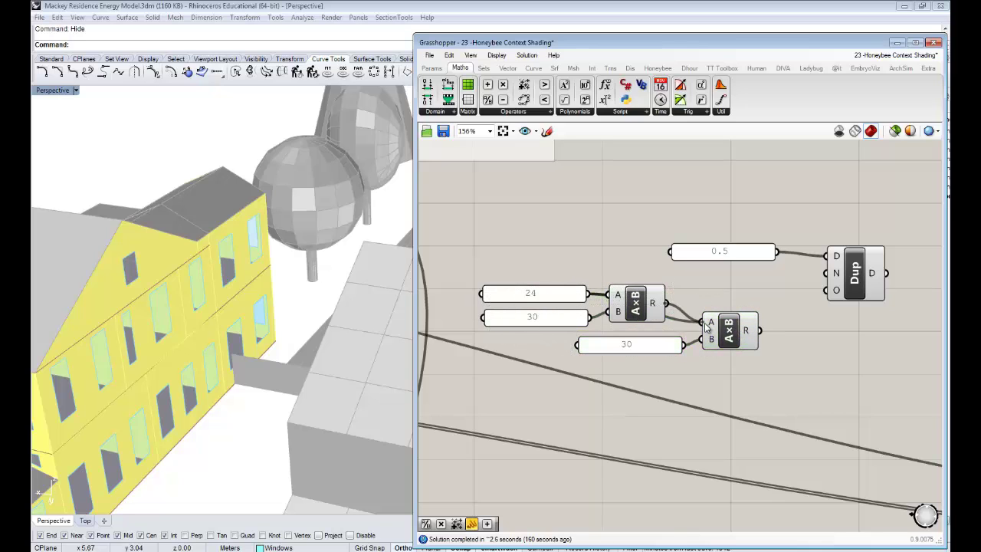
Set the copied panel to 6 and move it with the second Multiplication closer to the first one.
{"action": "double_click", "coordinate": [660, 347]}
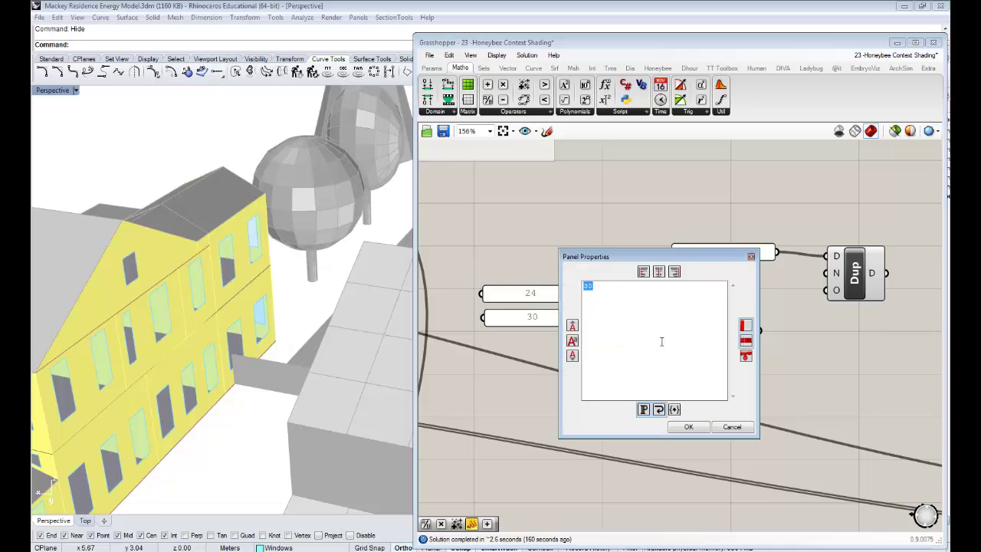
{"action": "type", "text": "6"}
{"action": "left_click", "coordinate": [688, 427]}
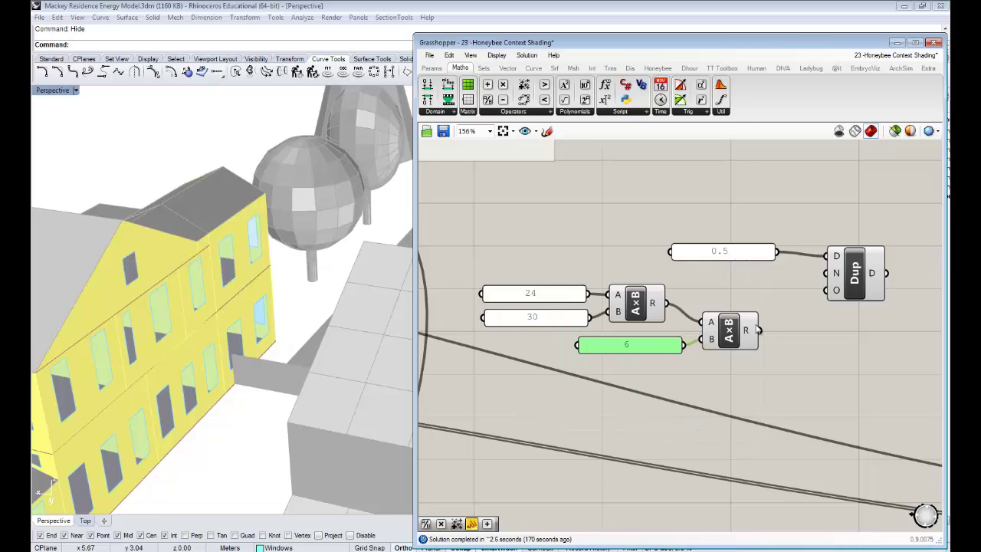
{"action": "mouse_move", "coordinate": [755, 331]}
{"action": "left_click_drag", "start_coordinate": [736, 387], "coordinate": [647, 332]}
{"action": "left_click_drag", "start_coordinate": [723, 337], "coordinate": [715, 326]}
{"action": "left_click", "coordinate": [754, 366]}
{"action": "right_click_drag", "start_coordinate": [742, 377], "coordinate": [684, 372]}
Connect the second Multiplication's result to the Duplicate component's Number input and check the product.
{"action": "left_click_drag", "start_coordinate": [698, 317], "coordinate": [734, 299]}
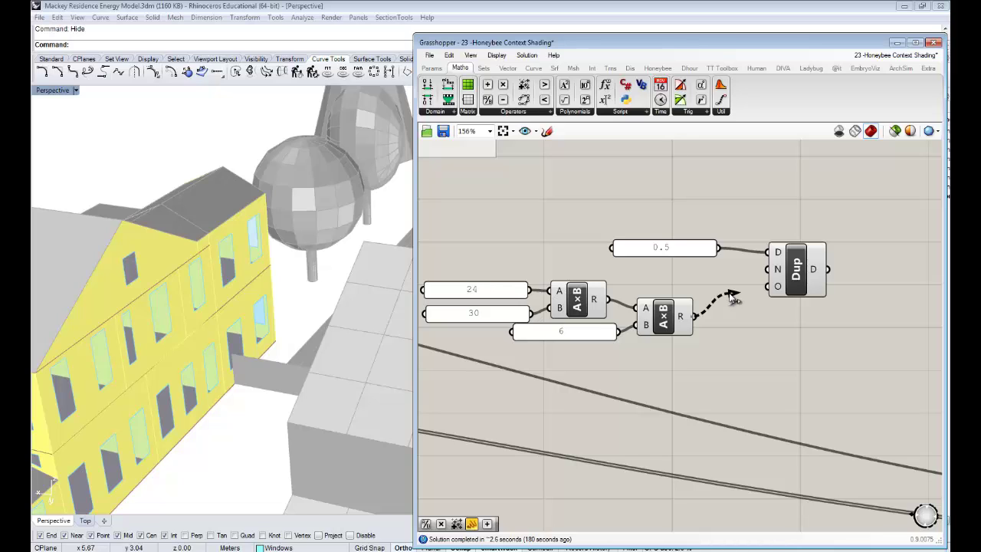
{"action": "left_click_drag", "start_coordinate": [734, 299], "coordinate": [768, 269]}
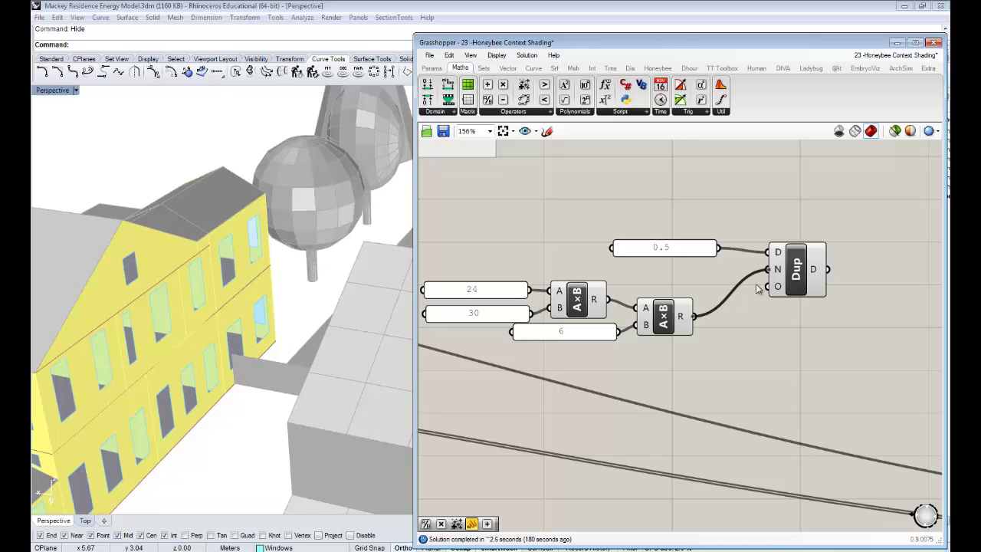
{"action": "mouse_move", "coordinate": [682, 317]}
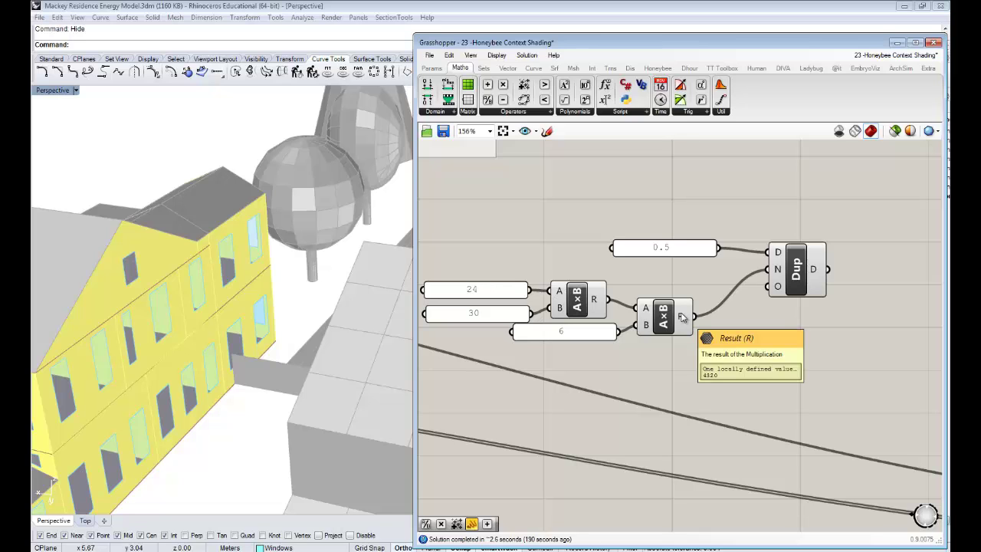
Add an empty panel after the Duplicate component and connect the duplicated data to it.
{"action": "right_click_drag", "start_coordinate": [825, 312], "coordinate": [704, 311]}
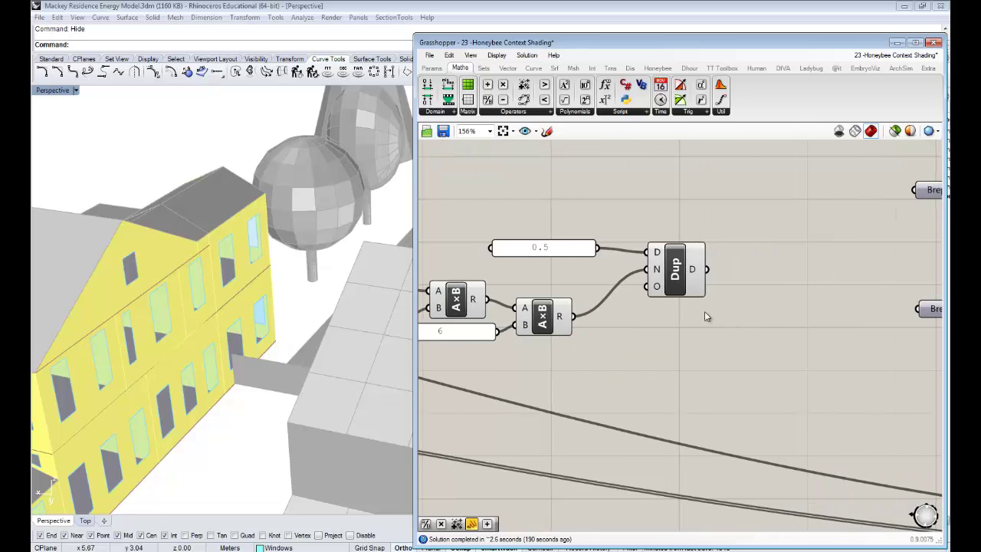
{"action": "double_click", "coordinate": [739, 279]}
{"action": "type", "text": "panel"}
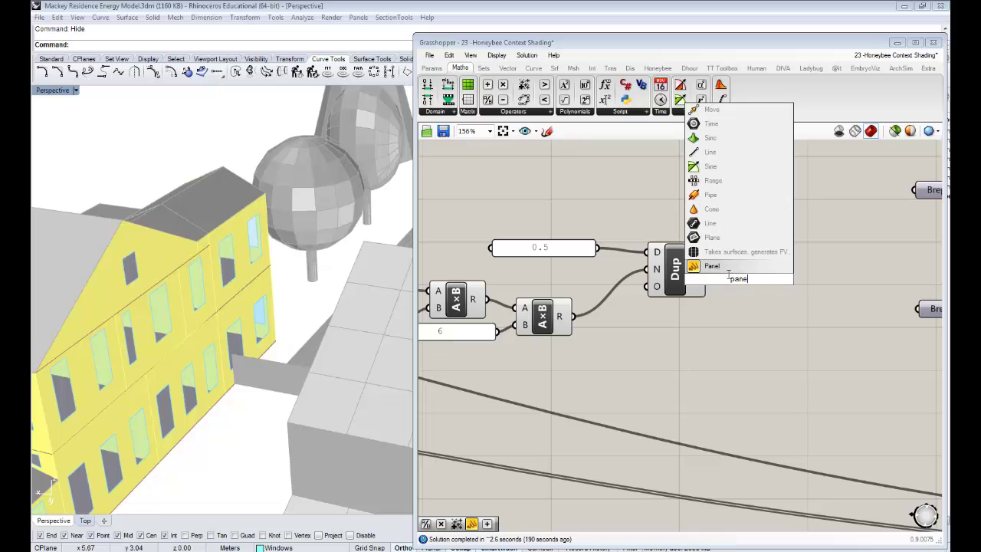
{"action": "key", "text": "Return"}
{"action": "left_click_drag", "start_coordinate": [707, 269], "coordinate": [728, 276]}
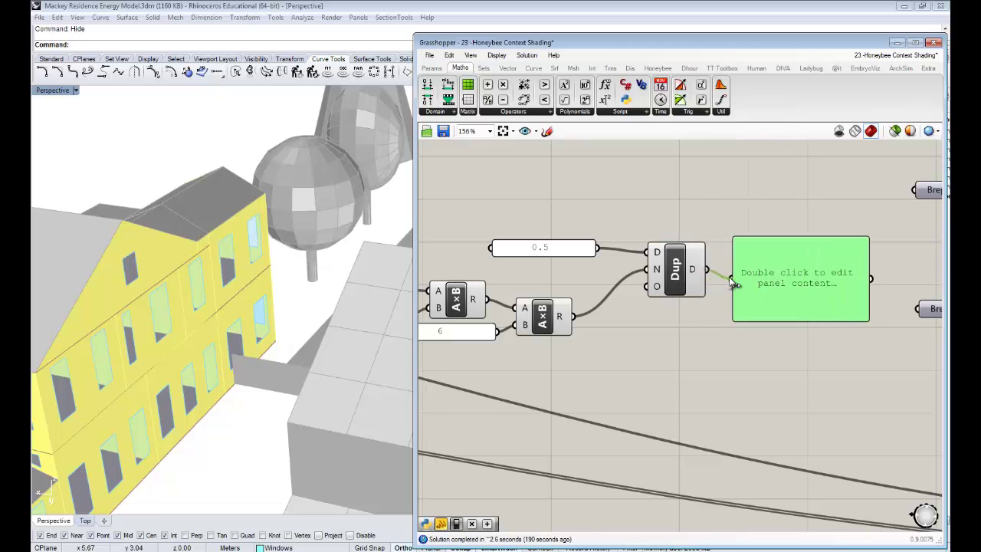
Lengthen the output panel to show more rows of the list and position it beside the Duplicate component.
{"action": "right_click_drag", "start_coordinate": [729, 277], "coordinate": [655, 270]}
{"action": "left_click_drag", "start_coordinate": [757, 313], "coordinate": [765, 493]}
{"action": "left_click_drag", "start_coordinate": [789, 236], "coordinate": [788, 184]}
{"action": "left_click_drag", "start_coordinate": [722, 320], "coordinate": [725, 234]}
Move the whole schedule and context shading component cluster farther away from the existing definition's wires.
{"action": "scroll", "coordinate": [724, 229], "scroll_direction": "down", "scroll_amount": 5}
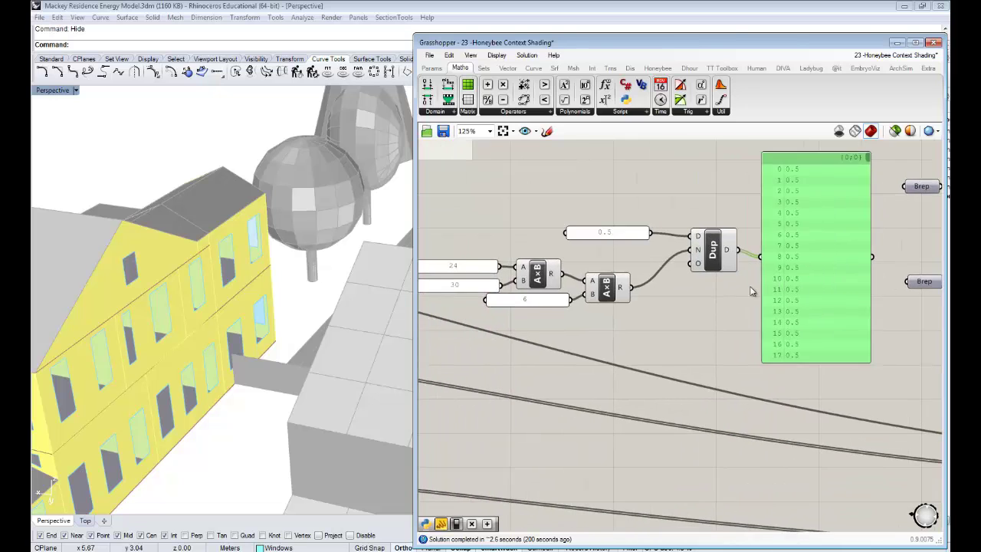
{"action": "scroll", "coordinate": [725, 288], "scroll_direction": "down", "scroll_amount": 1}
{"action": "left_click_drag", "start_coordinate": [755, 339], "coordinate": [499, 245]}
{"action": "scroll", "coordinate": [703, 285], "scroll_direction": "down", "scroll_amount": 3}
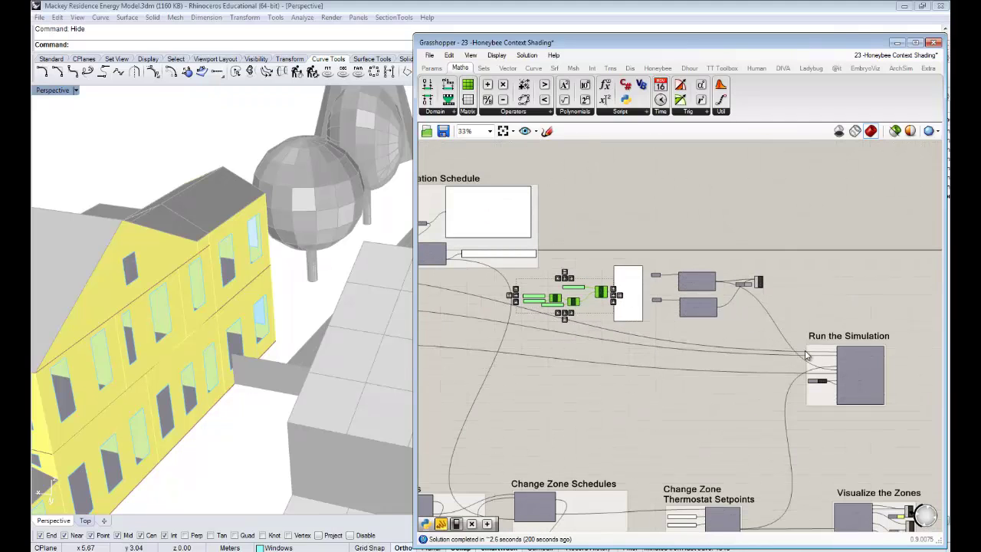
{"action": "left_click_drag", "start_coordinate": [783, 343], "coordinate": [575, 242]}
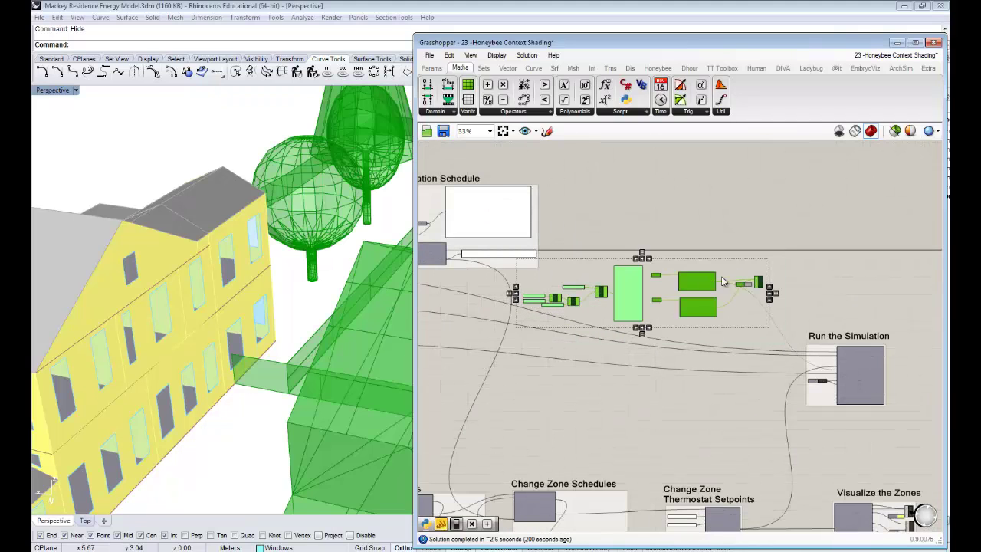
{"action": "left_click_drag", "start_coordinate": [721, 279], "coordinate": [782, 261]}
Move the whole Run the Simulation group farther along the canvas to leave more room before it.
{"action": "right_click_drag", "start_coordinate": [853, 403], "coordinate": [779, 378]}
{"action": "left_click_drag", "start_coordinate": [848, 411], "coordinate": [641, 285]}
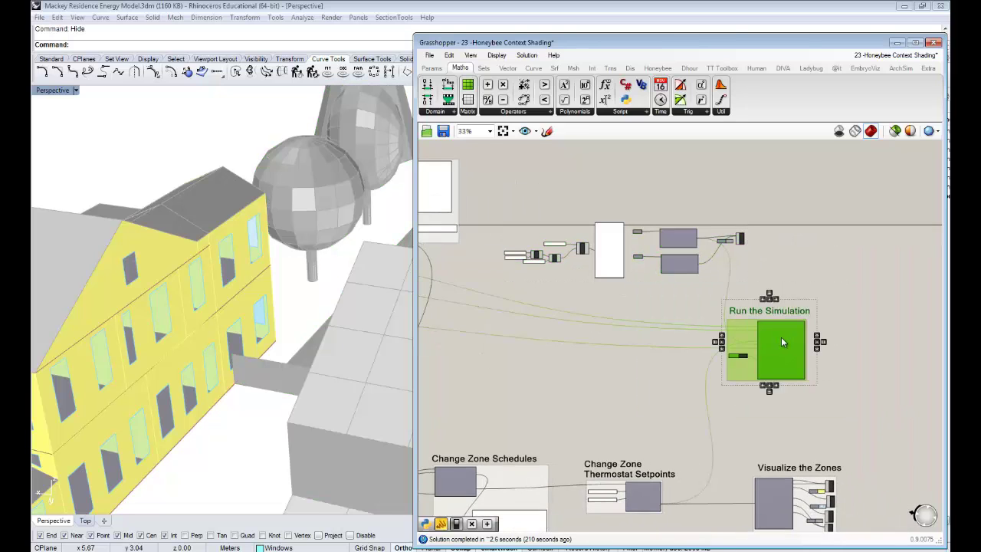
{"action": "left_click_drag", "start_coordinate": [780, 336], "coordinate": [875, 333]}
{"action": "left_click", "coordinate": [690, 291]}
Move the schedule number panels, Multiplications, Duplicate component and output panel up to clear space beneath them.
{"action": "scroll", "coordinate": [690, 291], "scroll_direction": "up", "scroll_amount": 3}
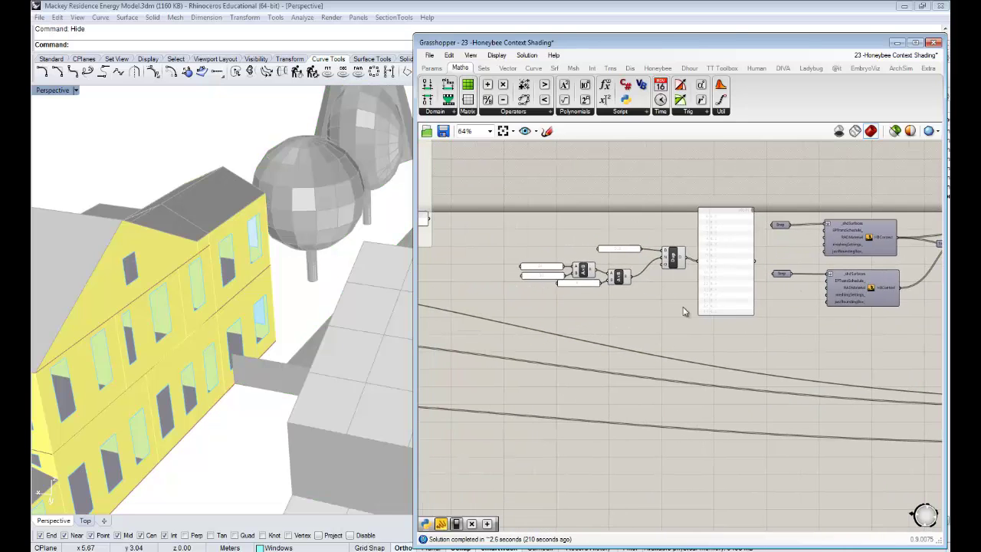
{"action": "scroll", "coordinate": [722, 297], "scroll_direction": "up", "scroll_amount": 1}
{"action": "right_click_drag", "start_coordinate": [722, 297], "coordinate": [786, 255]}
{"action": "right_click_drag", "start_coordinate": [687, 279], "coordinate": [741, 305]}
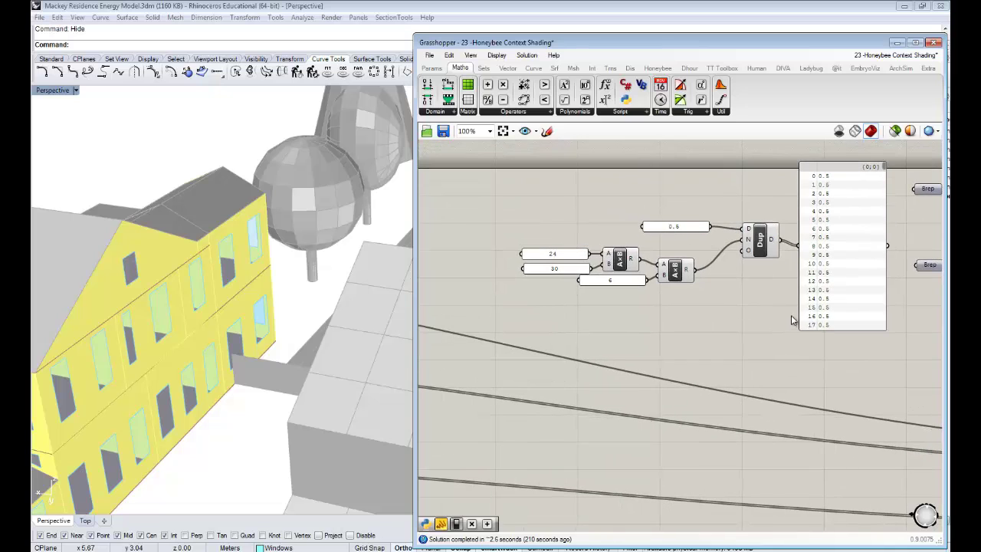
{"action": "left_click_drag", "start_coordinate": [840, 372], "coordinate": [551, 170]}
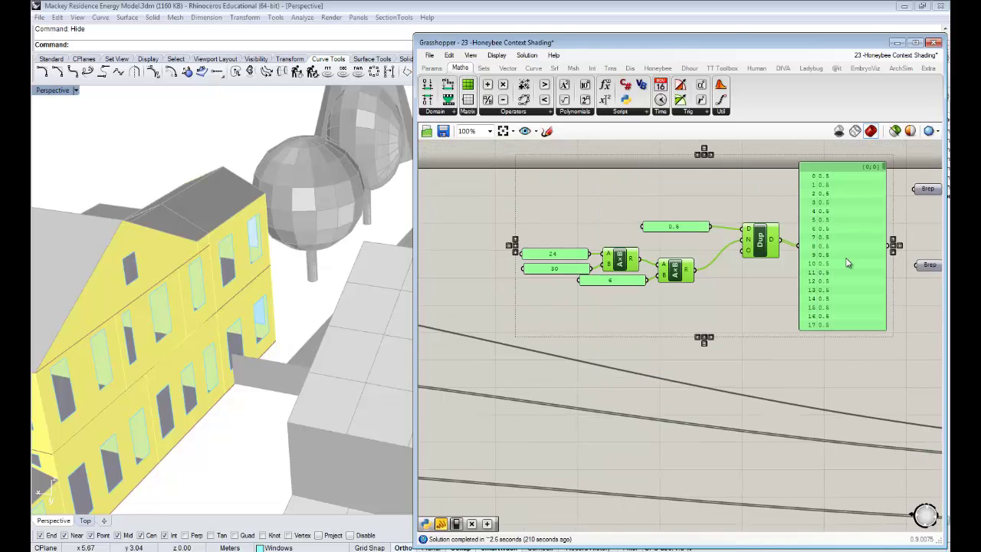
{"action": "left_click_drag", "start_coordinate": [847, 262], "coordinate": [845, 178]}
{"action": "right_click_drag", "start_coordinate": [752, 315], "coordinate": [814, 389]}
{"action": "left_click", "coordinate": [814, 390]}
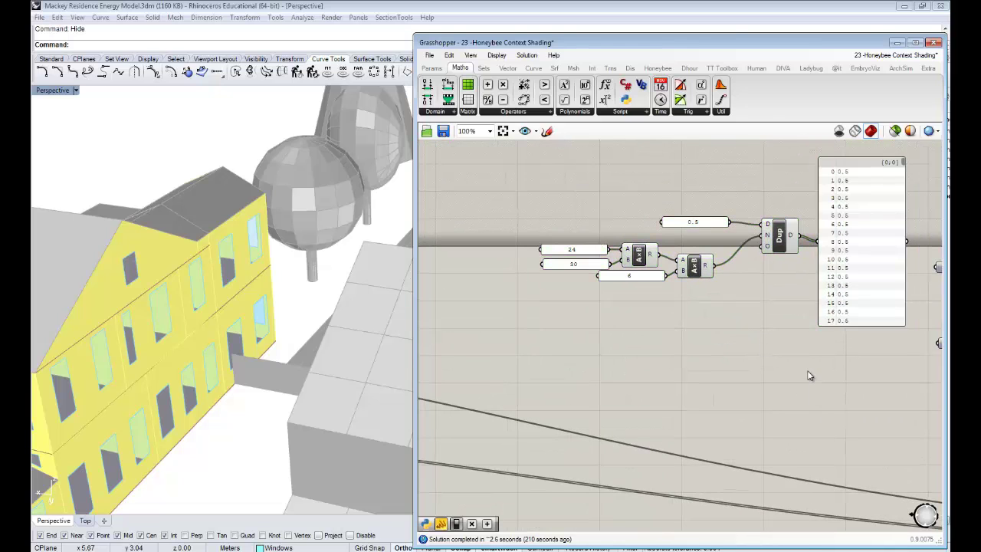
Copy the 0.5 panel and its Duplicate component below the originals and set the copied panel to 0.
{"action": "left_click_drag", "start_coordinate": [796, 267], "coordinate": [724, 348]}
{"action": "left_click", "coordinate": [812, 413]}
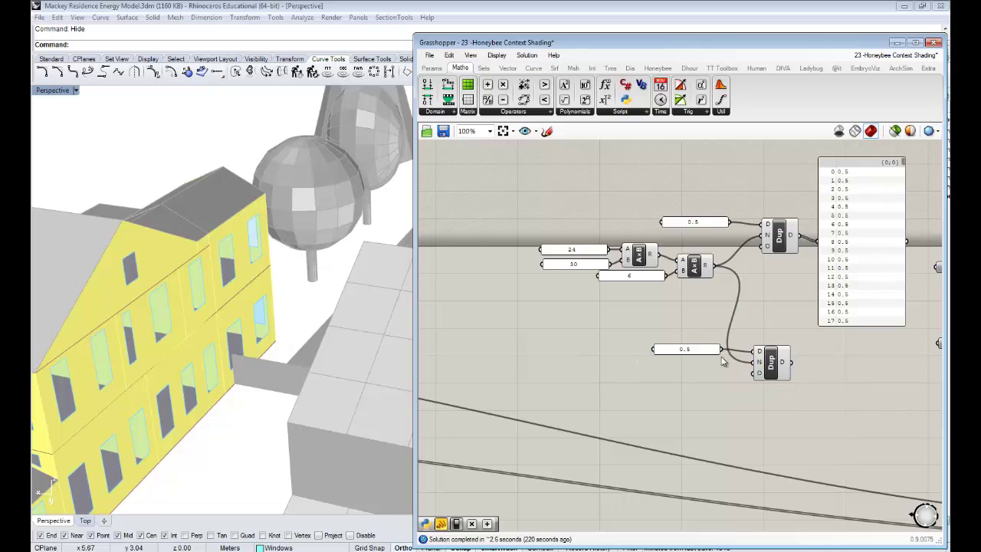
{"action": "double_click", "coordinate": [696, 351]}
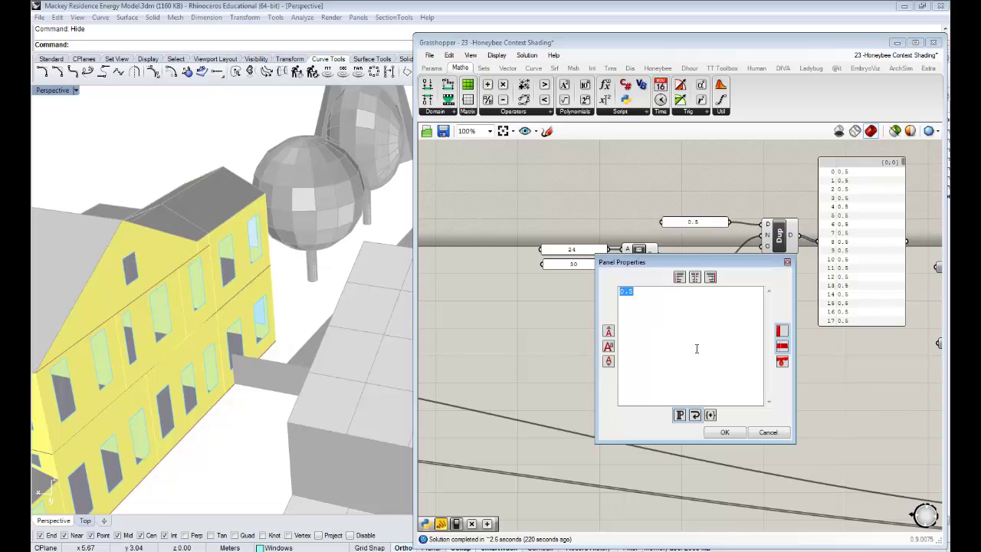
{"action": "type", "text": "0"}
{"action": "left_click", "coordinate": [725, 432]}
{"action": "left_click", "coordinate": [707, 316]}
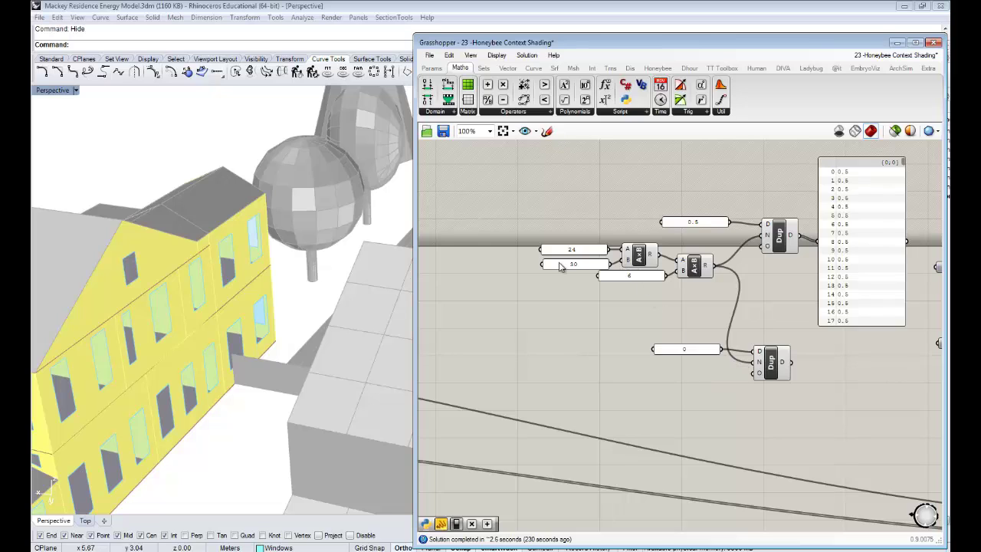
Copy the second Multiplication and its 6 panel to a spot beside the lower Duplicate component.
{"action": "left_click_drag", "start_coordinate": [637, 228], "coordinate": [525, 301]}
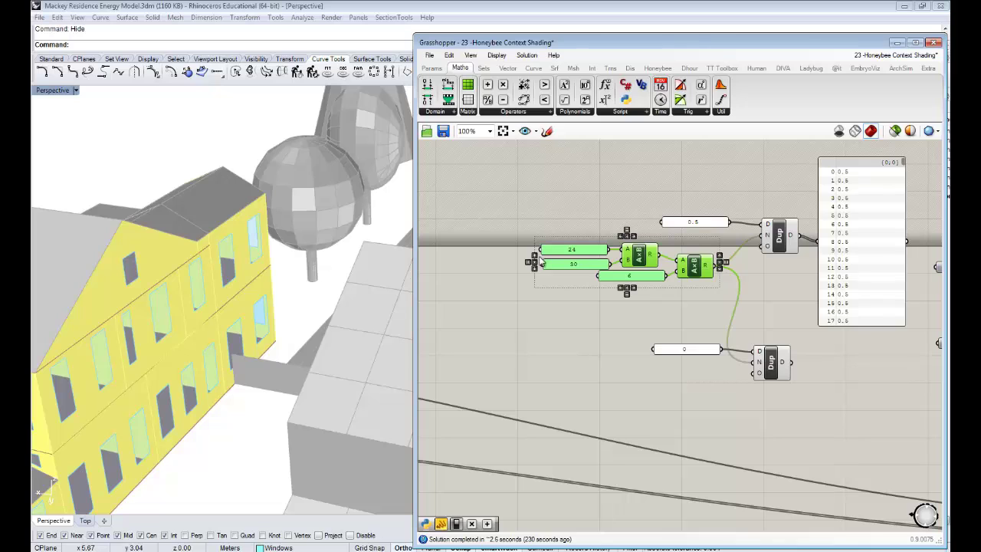
{"action": "left_click_drag", "start_coordinate": [733, 306], "coordinate": [696, 372]}
{"action": "key", "text": "ctrl+v"}
{"action": "left_click", "coordinate": [734, 411]}
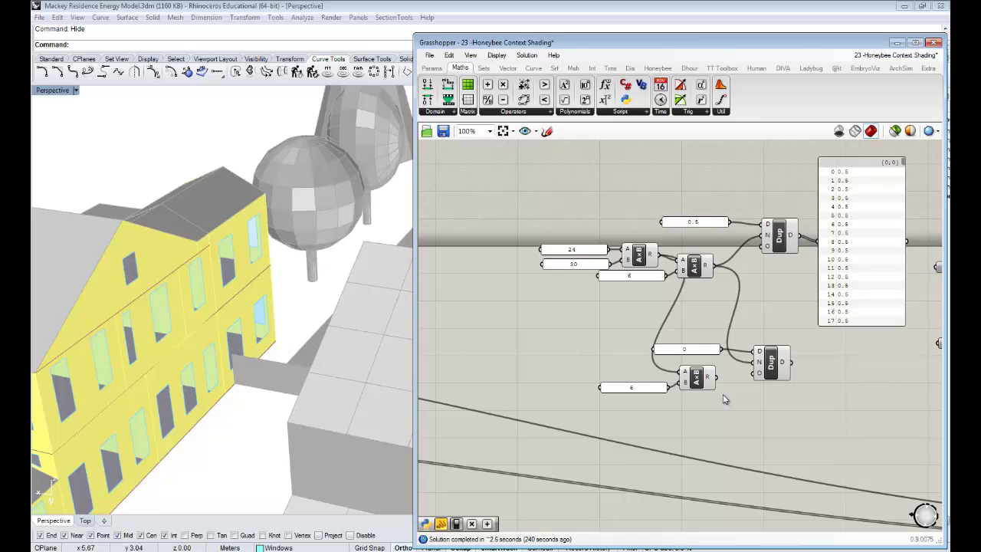
Set the copied multiplier panel to 5.5 and connect the copied Multiplication's result to the lower Duplicate's Number input.
{"action": "left_click", "coordinate": [651, 390]}
{"action": "double_click", "coordinate": [651, 390]}
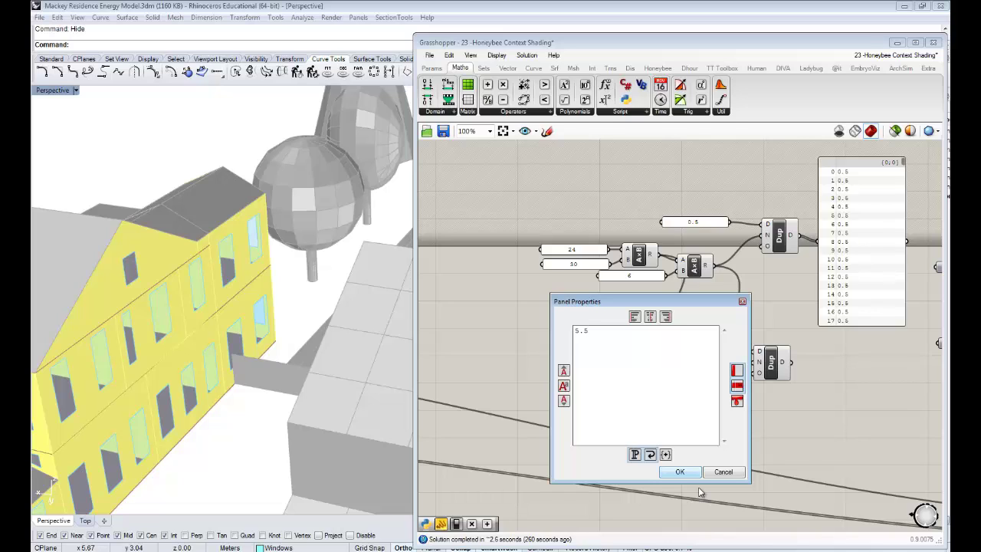
{"action": "left_click", "coordinate": [679, 472]}
{"action": "mouse_move", "coordinate": [715, 383]}
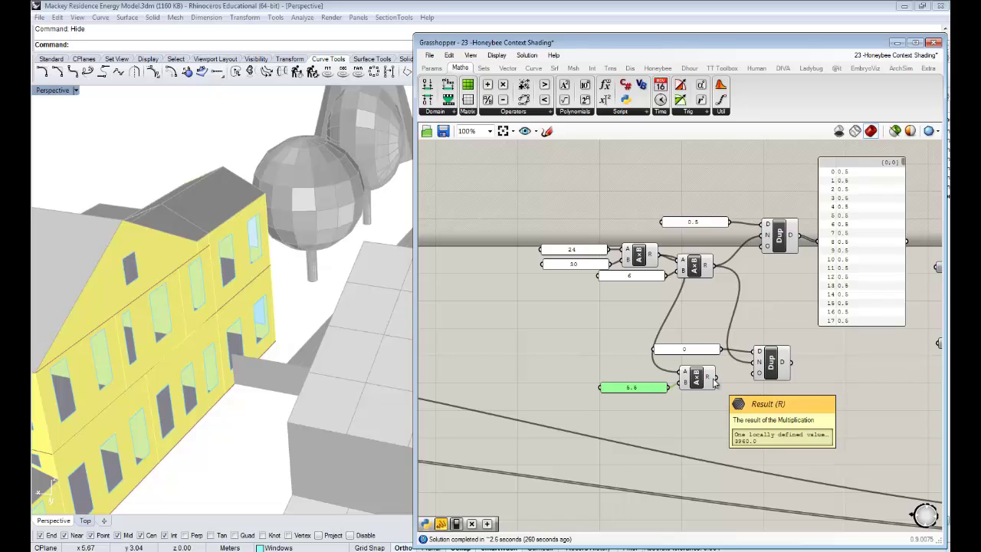
{"action": "left_click_drag", "start_coordinate": [715, 383], "coordinate": [757, 369]}
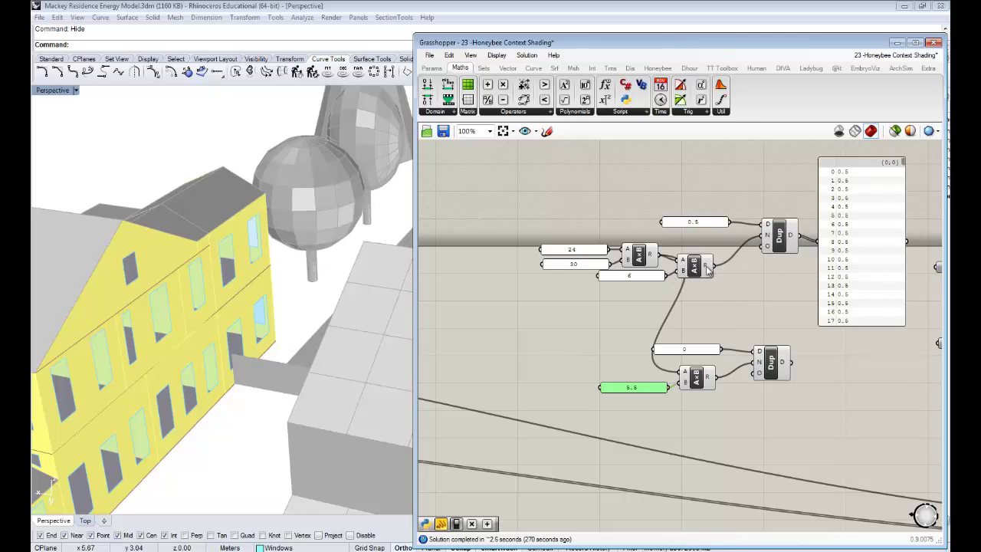
Set the multiplier panel of the upper second Multiplication to 5 and check its product.
{"action": "mouse_move", "coordinate": [707, 269]}
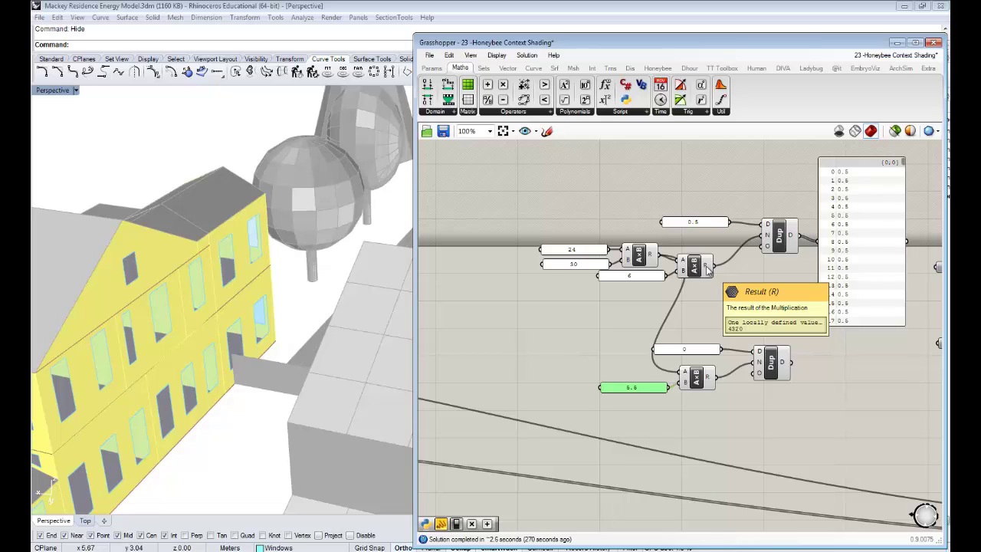
{"action": "double_click", "coordinate": [637, 277]}
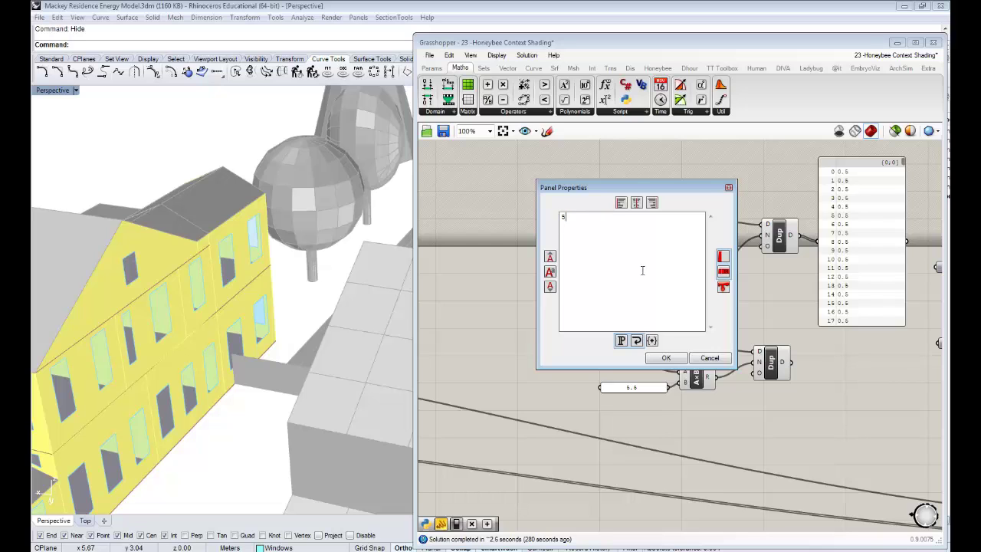
{"action": "left_click", "coordinate": [665, 359]}
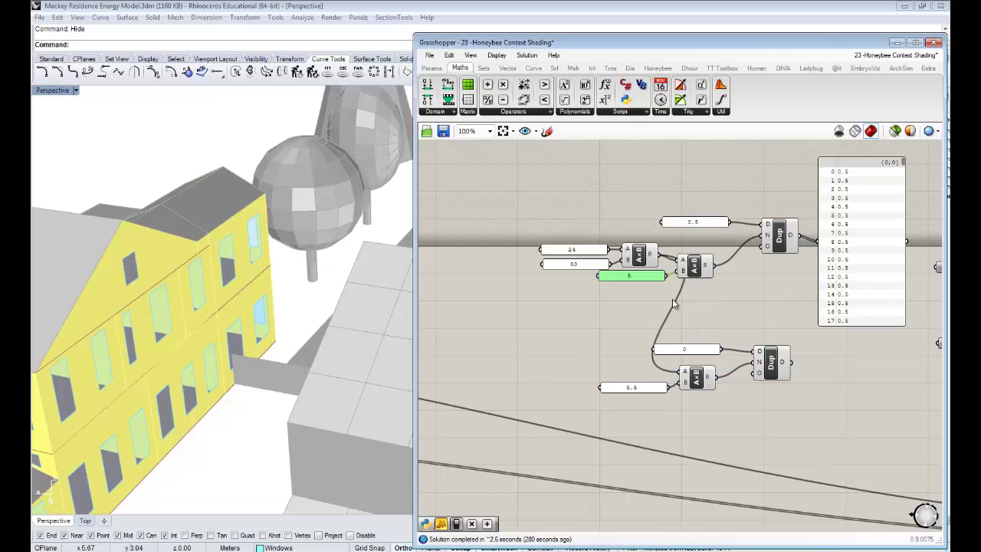
{"action": "left_click", "coordinate": [734, 302]}
{"action": "right_click_drag", "start_coordinate": [762, 301], "coordinate": [709, 302]}
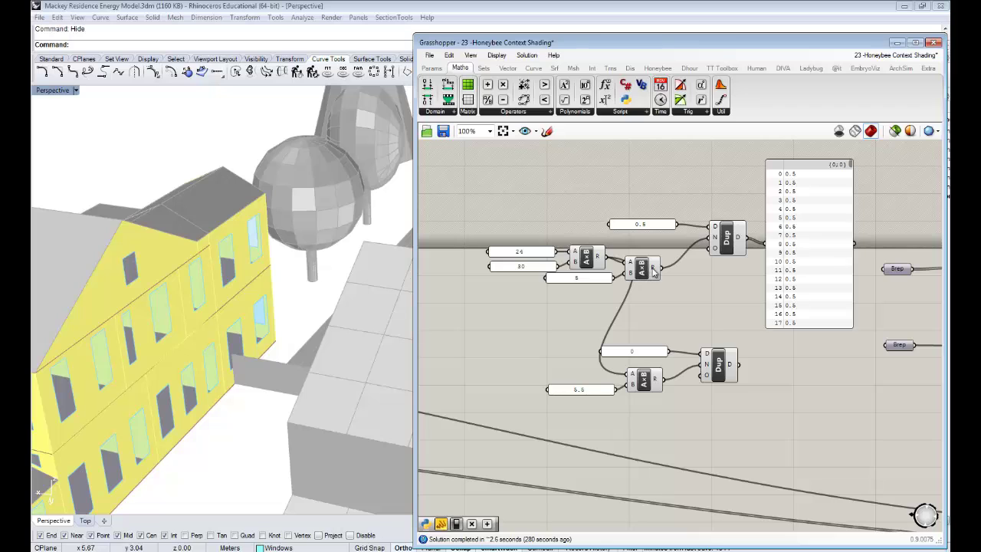
{"action": "mouse_move", "coordinate": [654, 270]}
Connect the zero-value Duplicate's output to the output panel and move its components closer beneath the first set.
{"action": "right_click_drag", "start_coordinate": [718, 413], "coordinate": [708, 397]}
{"action": "left_click_drag", "start_coordinate": [727, 349], "coordinate": [757, 228]}
{"action": "mouse_move", "coordinate": [842, 149]}
{"action": "left_mouse_down"}
{"action": "mouse_move", "coordinate": [846, 314]}
{"action": "mouse_move", "coordinate": [843, 144]}
{"action": "left_mouse_up"}
{"action": "left_click_drag", "start_coordinate": [724, 408], "coordinate": [545, 322]}
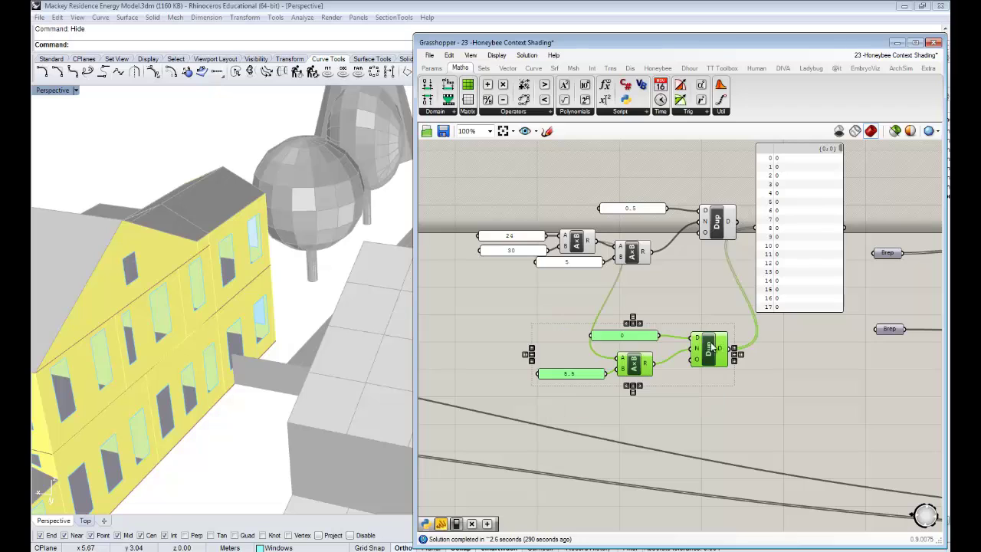
{"action": "left_click_drag", "start_coordinate": [708, 350], "coordinate": [721, 300]}
{"action": "left_click", "coordinate": [708, 331]}
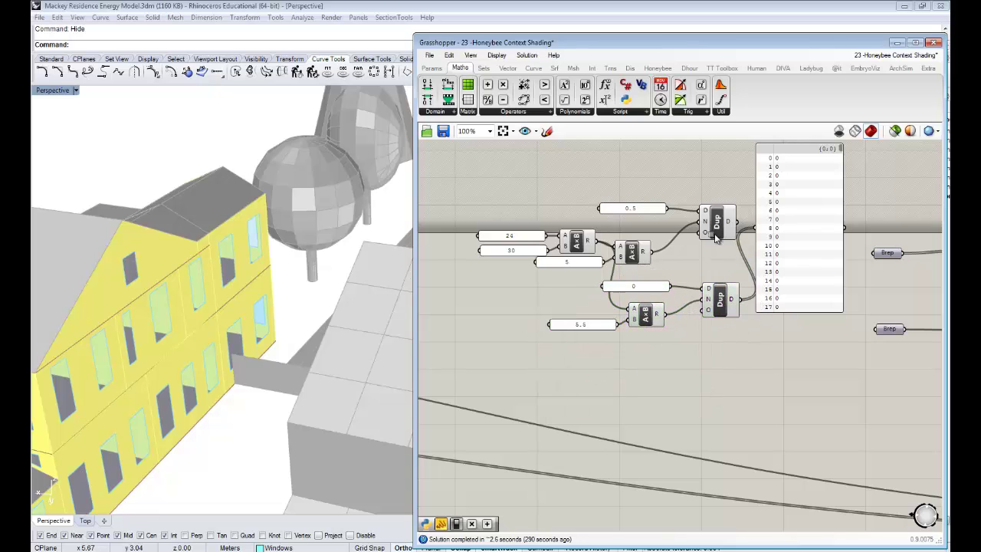
Copy the 0.5 panel and the first Duplicate component below the zero-value set as a third block.
{"action": "left_click_drag", "start_coordinate": [720, 244], "coordinate": [663, 195]}
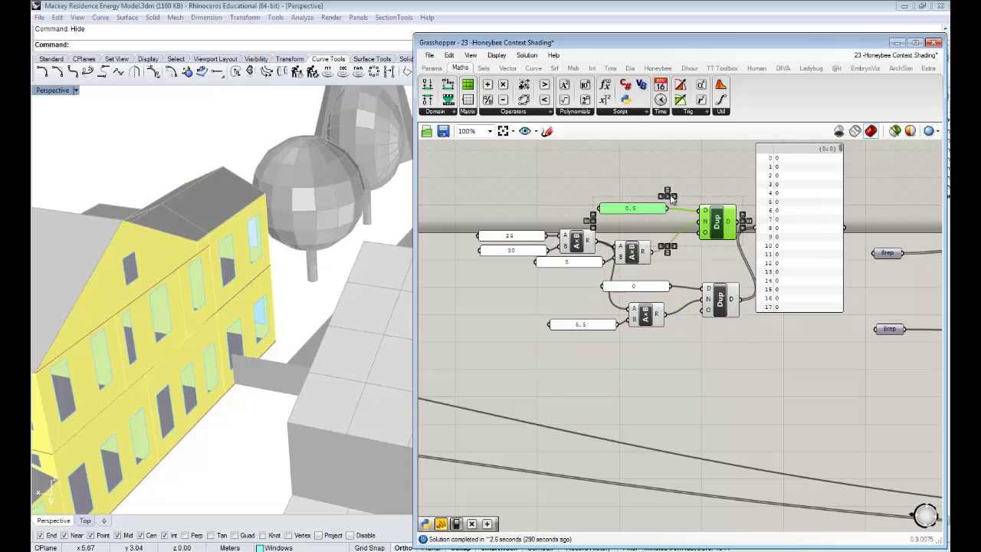
{"action": "left_click_drag", "start_coordinate": [718, 222], "coordinate": [724, 389], "text": "alt"}
{"action": "left_click", "coordinate": [746, 350]}
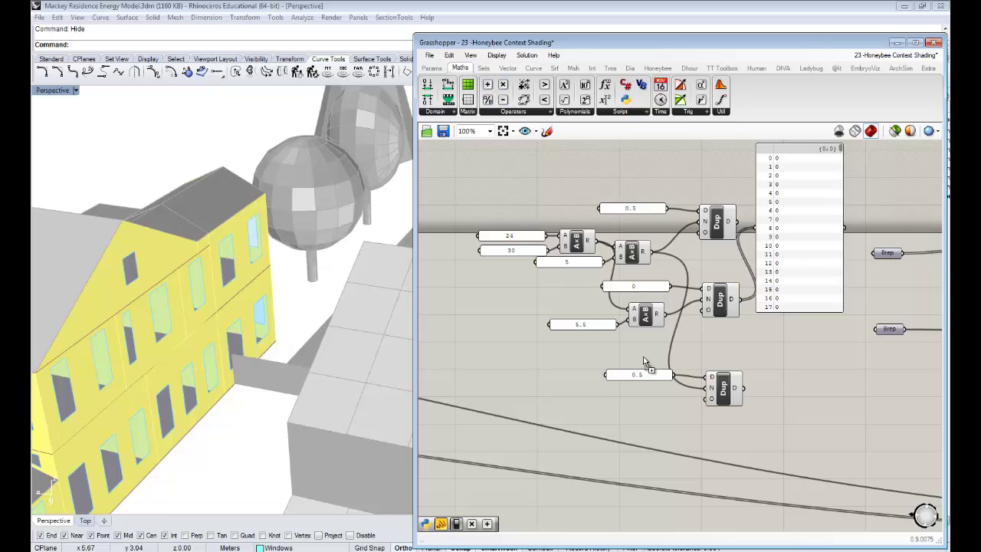
Add an Addition component near the third Duplicate, feed it both period Multiplication results and check the sum.
{"action": "left_click_drag", "start_coordinate": [644, 362], "coordinate": [646, 395]}
{"action": "left_click_drag", "start_coordinate": [652, 251], "coordinate": [630, 395]}
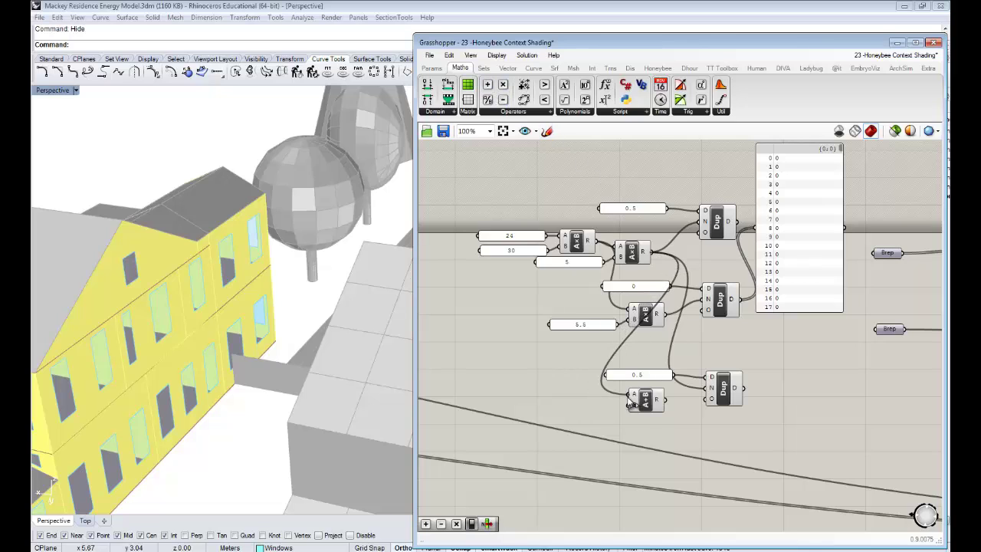
{"action": "left_click_drag", "start_coordinate": [665, 314], "coordinate": [612, 401]}
{"action": "mouse_move", "coordinate": [621, 395]}
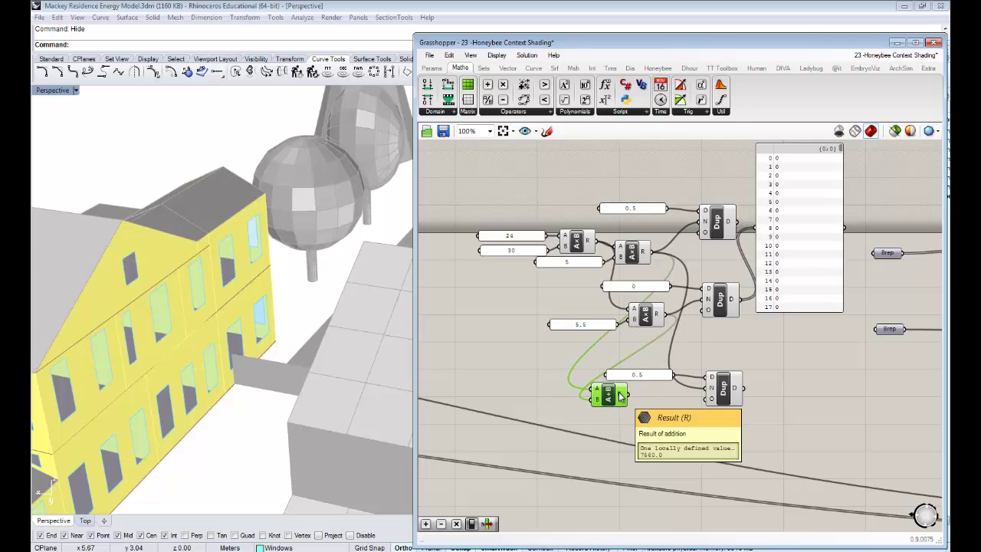
Add a Subtraction component before the third Duplicate and copy the 0.5 panel beside it, setting the copy to 8760.
{"action": "left_click", "coordinate": [675, 393]}
{"action": "left_click_drag", "start_coordinate": [609, 395], "coordinate": [605, 421]}
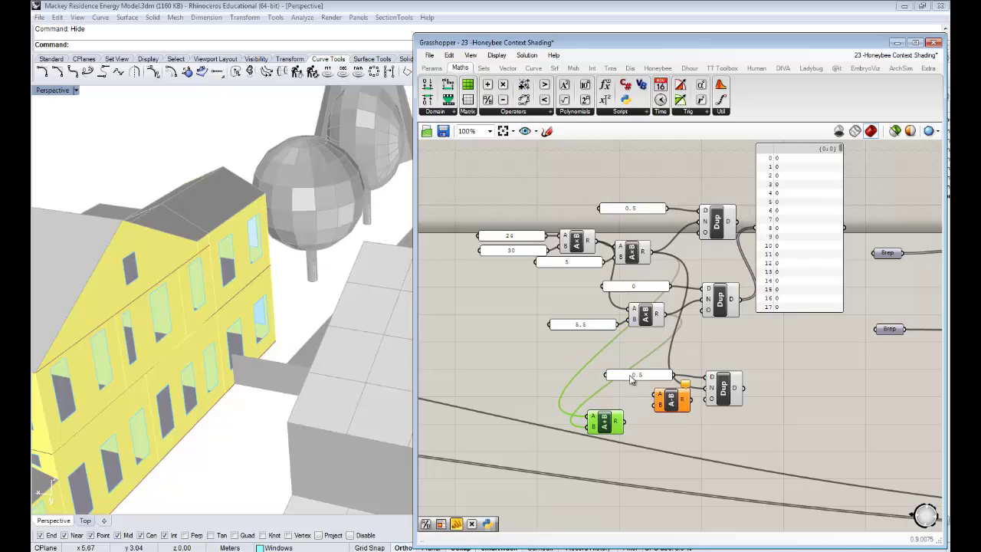
{"action": "left_click", "coordinate": [631, 379]}
{"action": "left_click_drag", "start_coordinate": [633, 380], "coordinate": [602, 398], "text": "alt"}
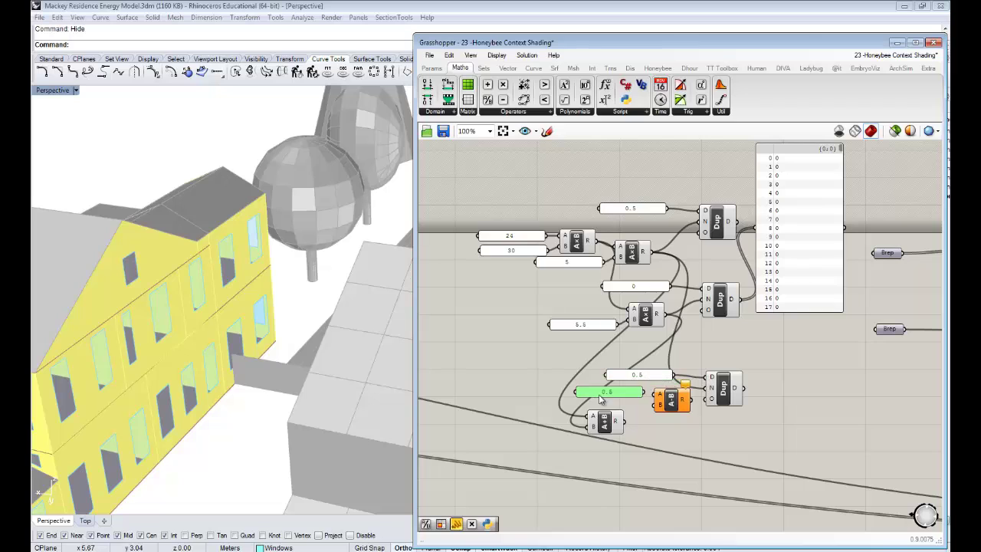
{"action": "double_click", "coordinate": [601, 393]}
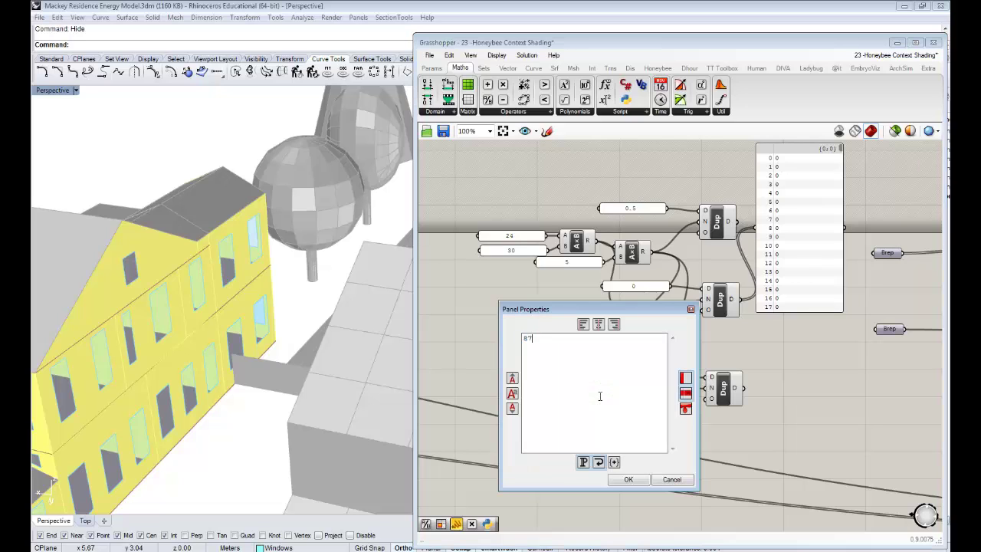
{"action": "left_click", "coordinate": [628, 479]}
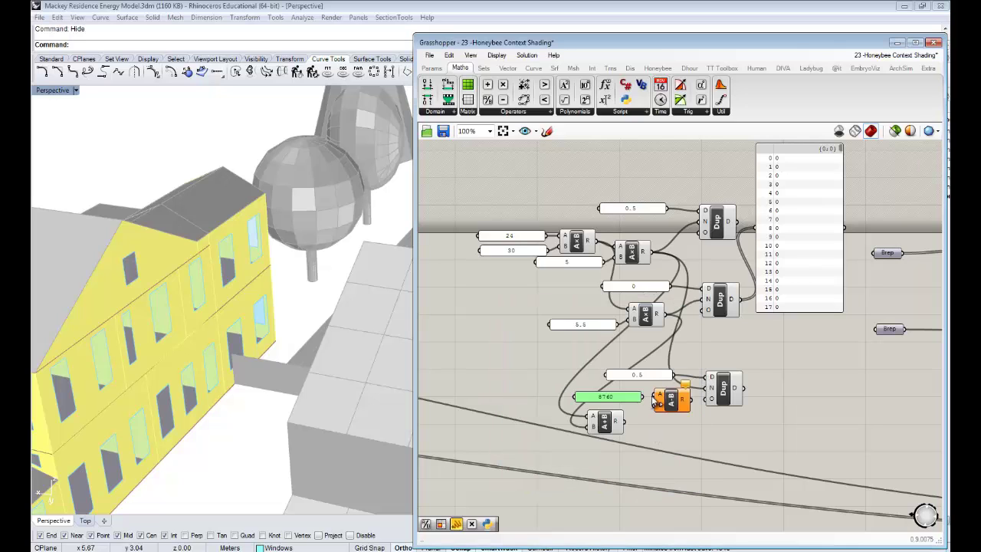
Subtract the Addition result from 8760, connect the difference to the third Duplicate's Number input and check the Duplicate outputs.
{"action": "mouse_move", "coordinate": [618, 421]}
{"action": "left_mouse_down"}
{"action": "mouse_move", "coordinate": [657, 404]}
{"action": "mouse_move", "coordinate": [606, 418]}
{"action": "mouse_move", "coordinate": [626, 418]}
{"action": "left_mouse_up"}
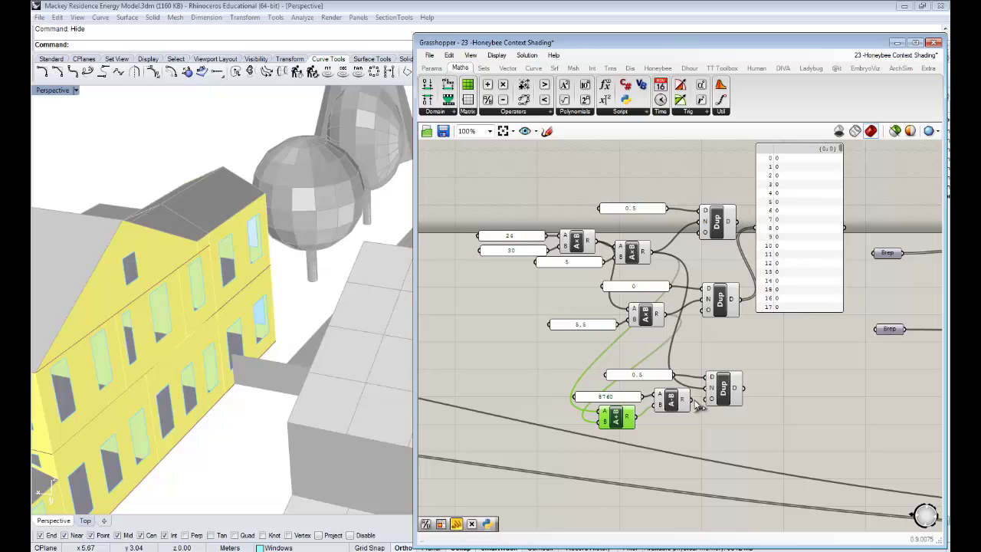
{"action": "mouse_move", "coordinate": [740, 393]}
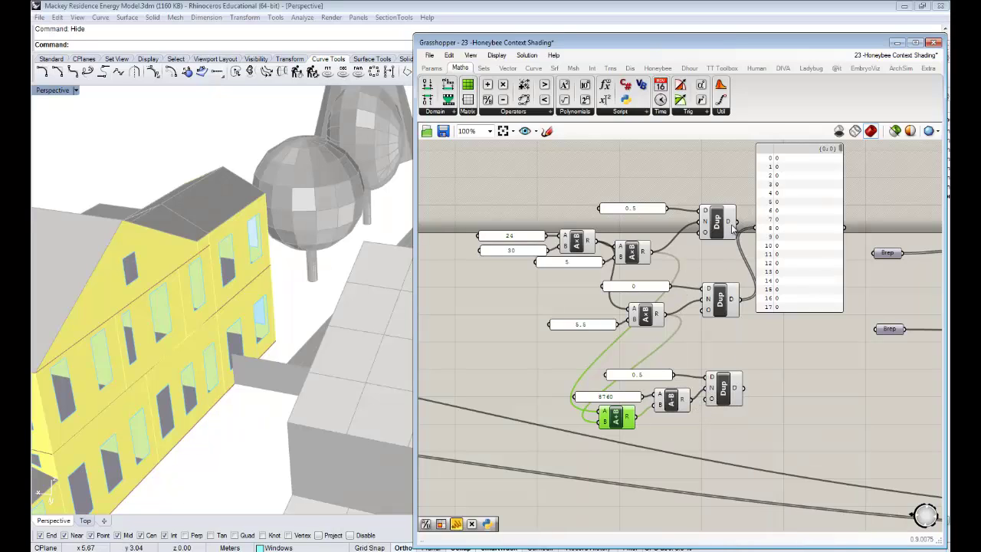
{"action": "mouse_move", "coordinate": [733, 229]}
Move the output panel down out of the way and add a Data parameter after the Duplicate components.
{"action": "right_click_drag", "start_coordinate": [758, 360], "coordinate": [686, 381]}
{"action": "left_click_drag", "start_coordinate": [723, 261], "coordinate": [799, 447]}
{"action": "double_click", "coordinate": [710, 327]}
{"action": "type", "text": "data"}
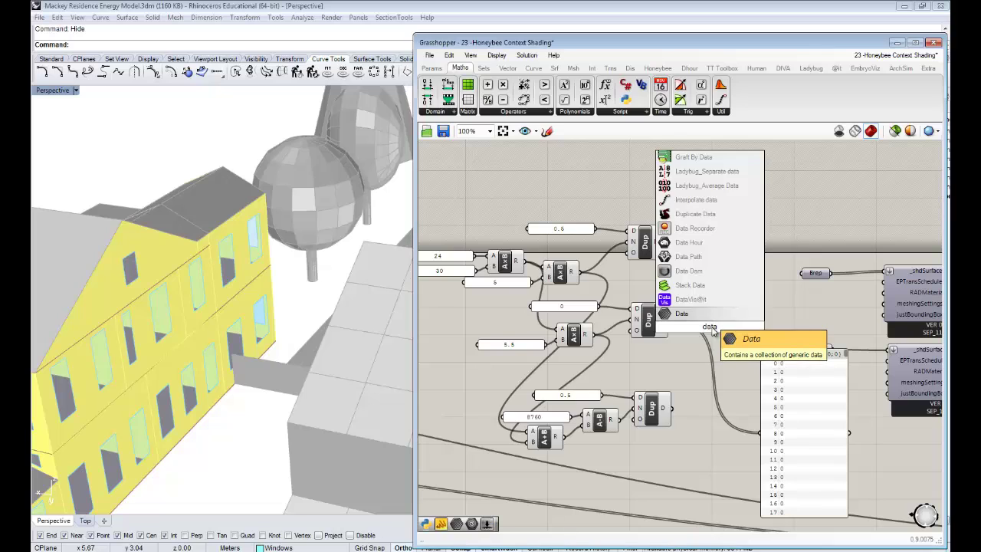
{"action": "left_click", "coordinate": [704, 316]}
Connect the first, zero-value and third Duplicate outputs in that order to the Data parameter and check its combined values.
{"action": "left_click_drag", "start_coordinate": [721, 329], "coordinate": [750, 320]}
{"action": "left_click_drag", "start_coordinate": [666, 242], "coordinate": [726, 315]}
{"action": "left_click_drag", "start_coordinate": [671, 407], "coordinate": [741, 321], "text": "shift"}
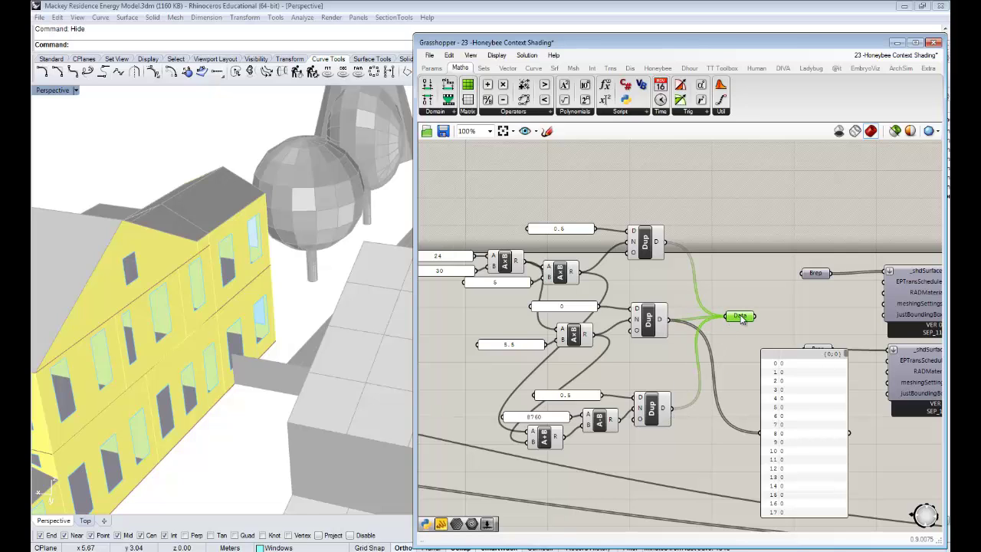
{"action": "scroll", "coordinate": [742, 319], "scroll_direction": "up", "scroll_amount": 5}
{"action": "mouse_move", "coordinate": [721, 316]}
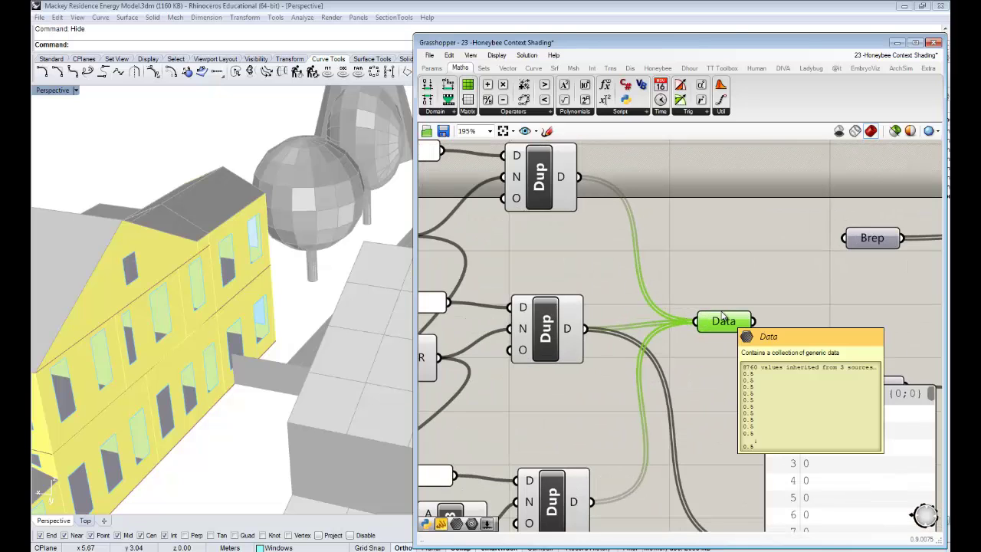
Connect the combined Data parameter to the output panel and move the panel below the Duplicate components.
{"action": "scroll", "coordinate": [724, 314], "scroll_direction": "down", "scroll_amount": 5}
{"action": "left_click_drag", "start_coordinate": [737, 315], "coordinate": [740, 432]}
{"action": "right_click_drag", "start_coordinate": [780, 383], "coordinate": [701, 293]}
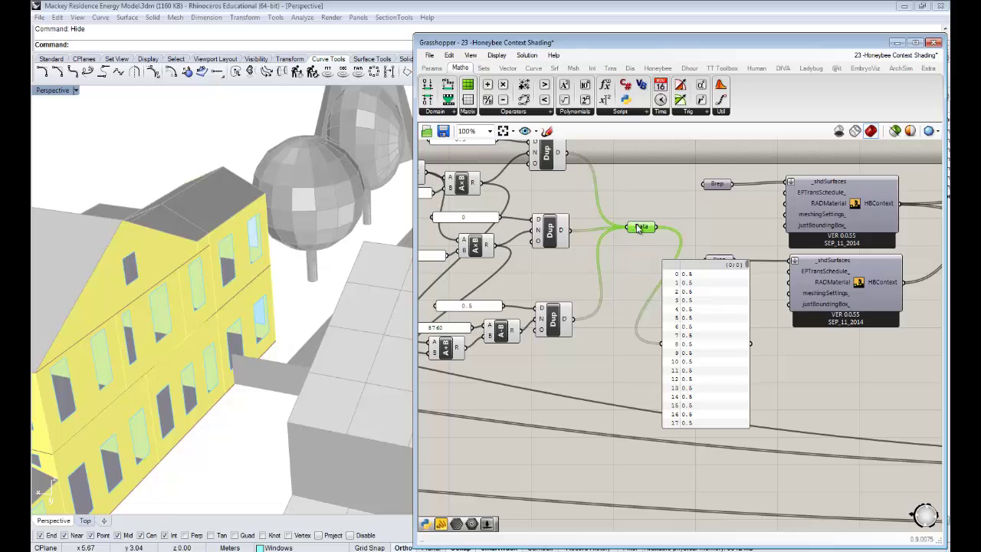
{"action": "scroll", "coordinate": [640, 229], "scroll_direction": "down", "scroll_amount": 5}
{"action": "left_click_drag", "start_coordinate": [660, 285], "coordinate": [635, 366]}
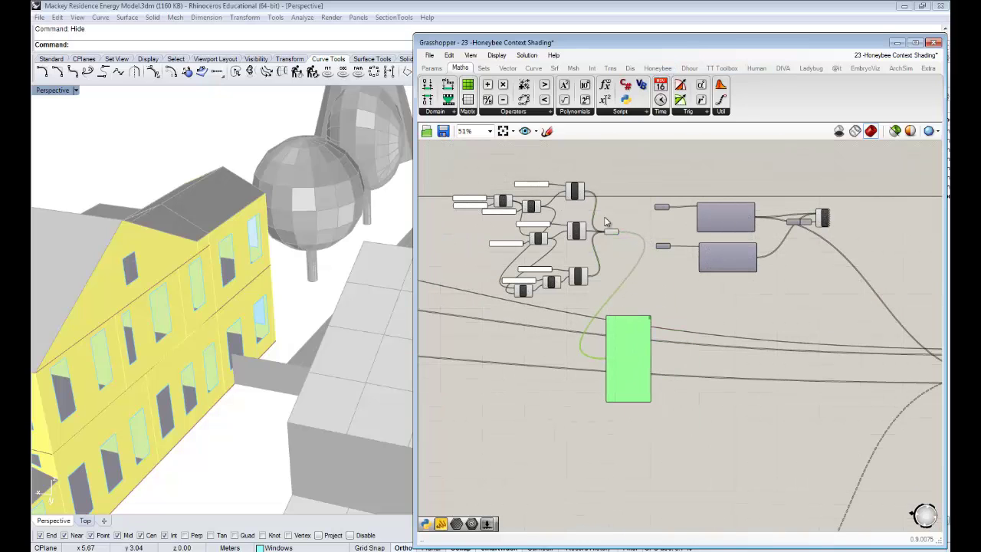
Add a Honeybee Create CSV Schedule component beneath the context shading components and connect the Data output to its _values input.
{"action": "right_click_drag", "start_coordinate": [605, 223], "coordinate": [630, 237]}
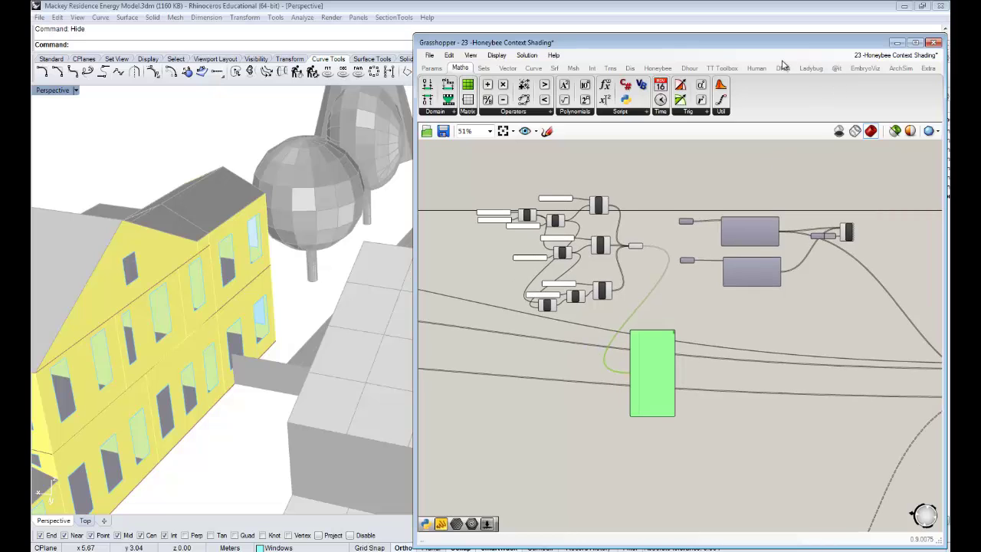
{"action": "left_click", "coordinate": [670, 71]}
{"action": "left_click", "coordinate": [747, 112]}
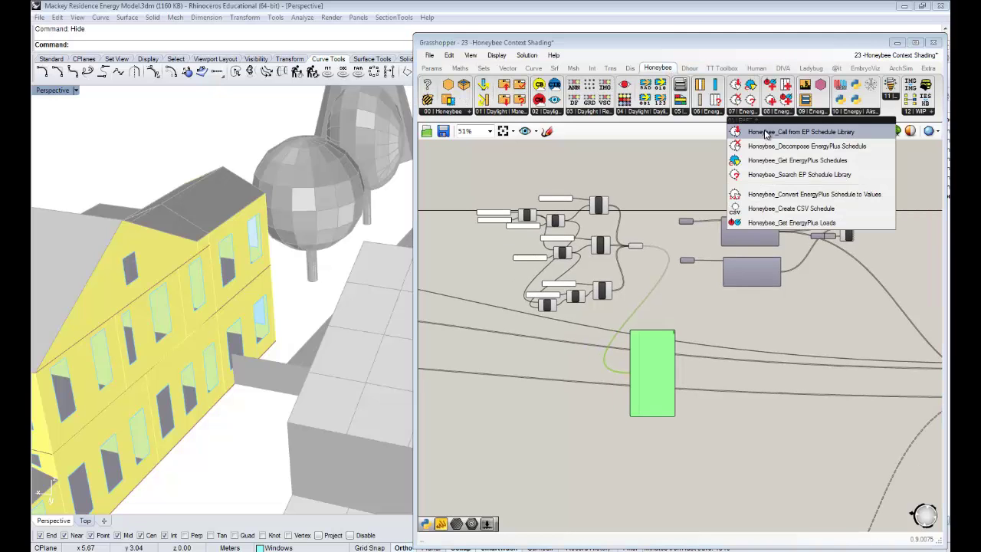
{"action": "left_click_drag", "start_coordinate": [767, 202], "coordinate": [749, 303]}
{"action": "scroll", "coordinate": [711, 300], "scroll_direction": "up", "scroll_amount": 4}
{"action": "right_click_drag", "start_coordinate": [726, 281], "coordinate": [735, 284]}
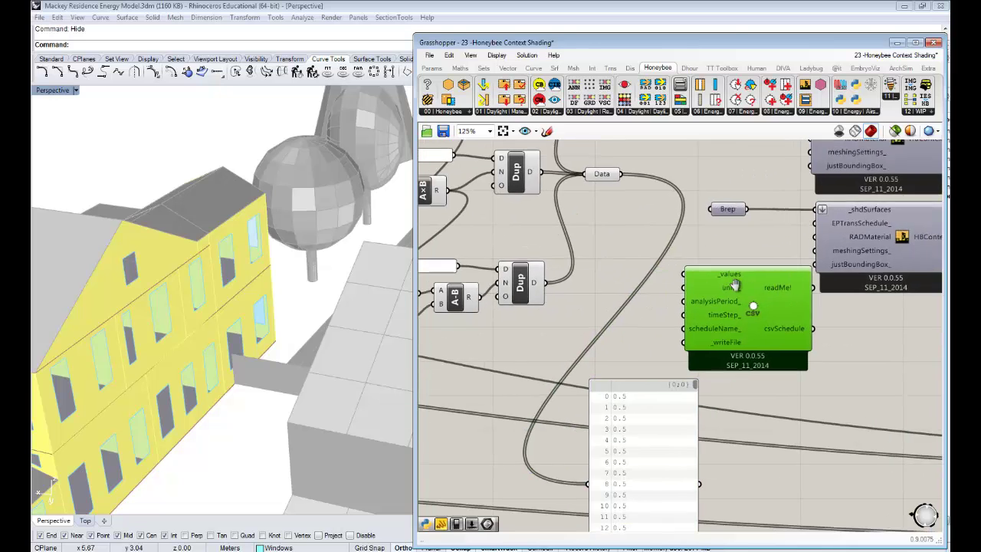
{"action": "left_click_drag", "start_coordinate": [651, 183], "coordinate": [705, 294]}
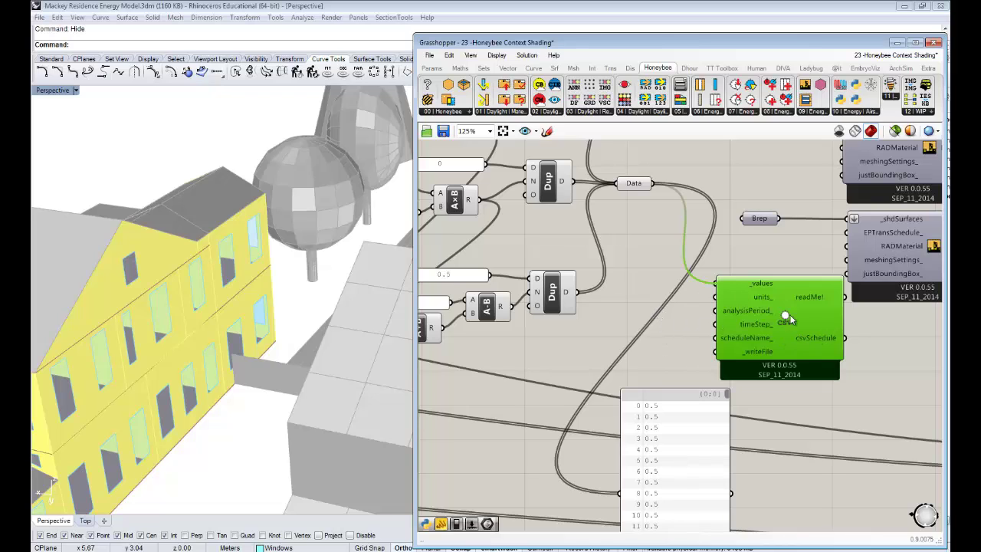
Add a Boolean Toggle beside the CSV schedule component's _writeFile input and set it to True.
{"action": "right_click_drag", "start_coordinate": [761, 341], "coordinate": [761, 302]}
{"action": "double_click", "coordinate": [646, 308]}
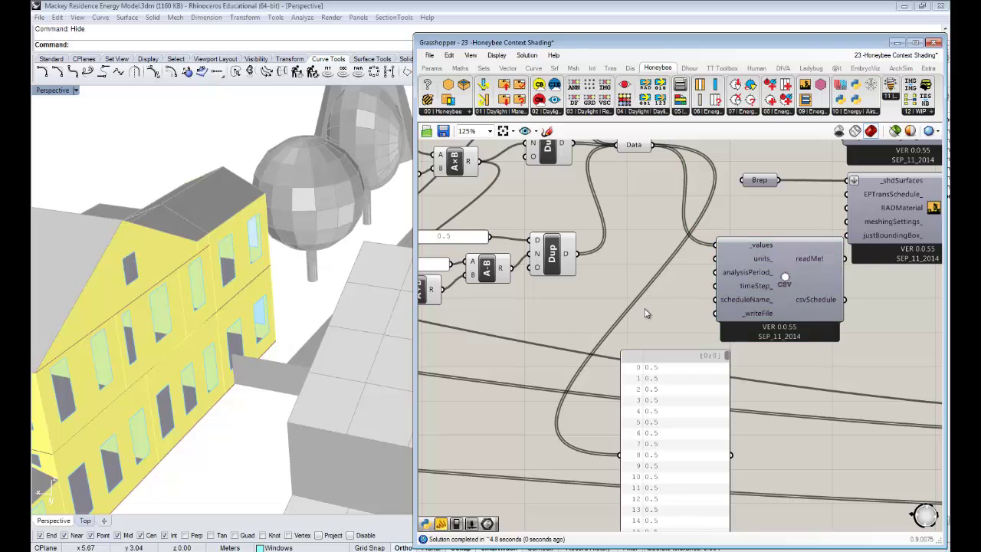
{"action": "type", "text": "toggle"}
{"action": "key", "text": "Return"}
{"action": "left_click_drag", "start_coordinate": [672, 308], "coordinate": [674, 322]}
{"action": "double_click", "coordinate": [664, 322]}
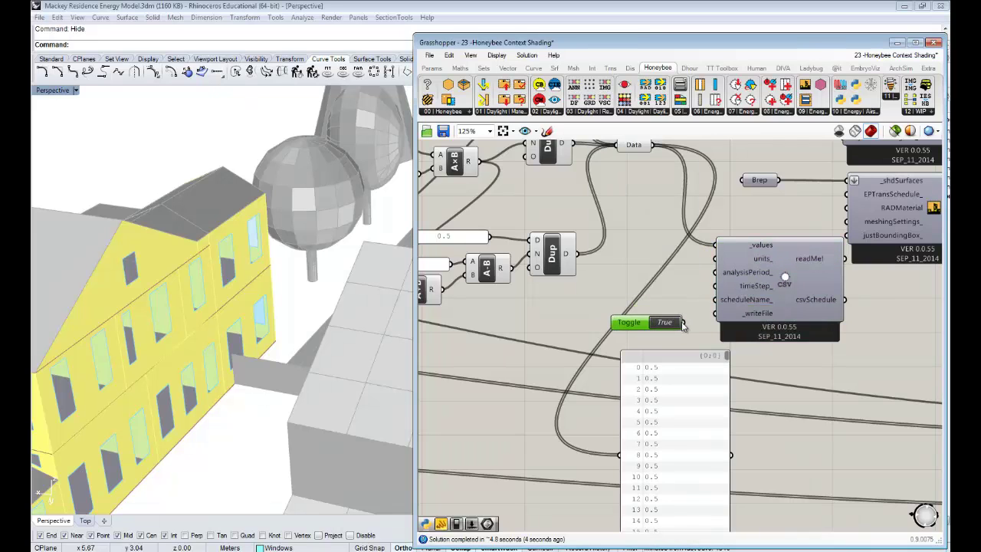
Create a panel reading leavesOnTress, connect it to scheduleName_ and connect the toggle to _writeFile.
{"action": "double_click", "coordinate": [659, 283]}
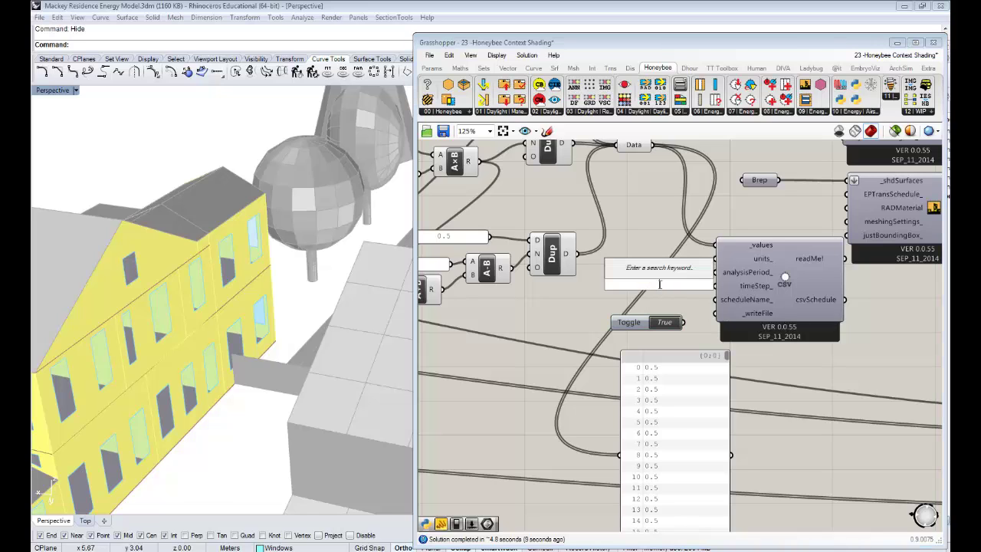
{"action": "type", "text": "\""}
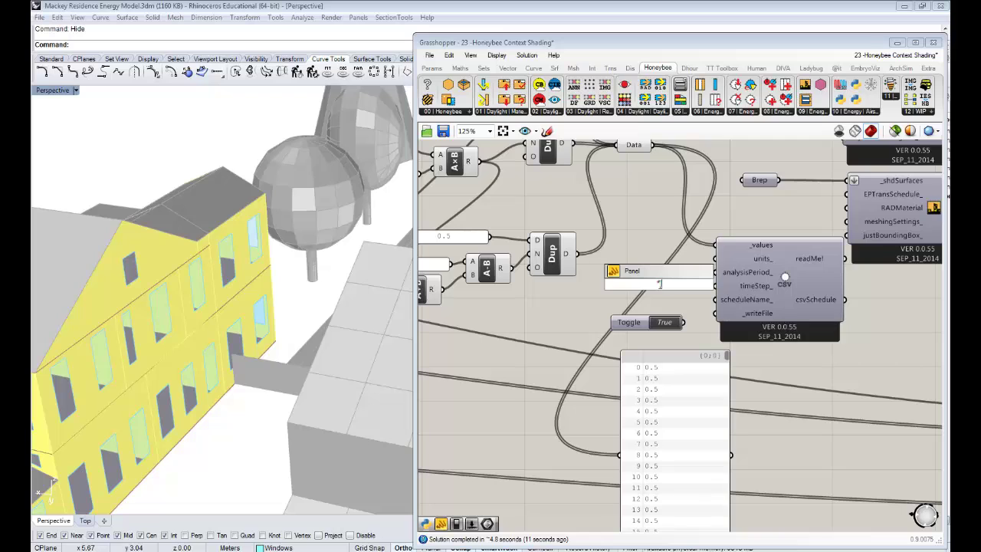
{"action": "type", "text": "esOnTress"}
{"action": "key", "text": "Return"}
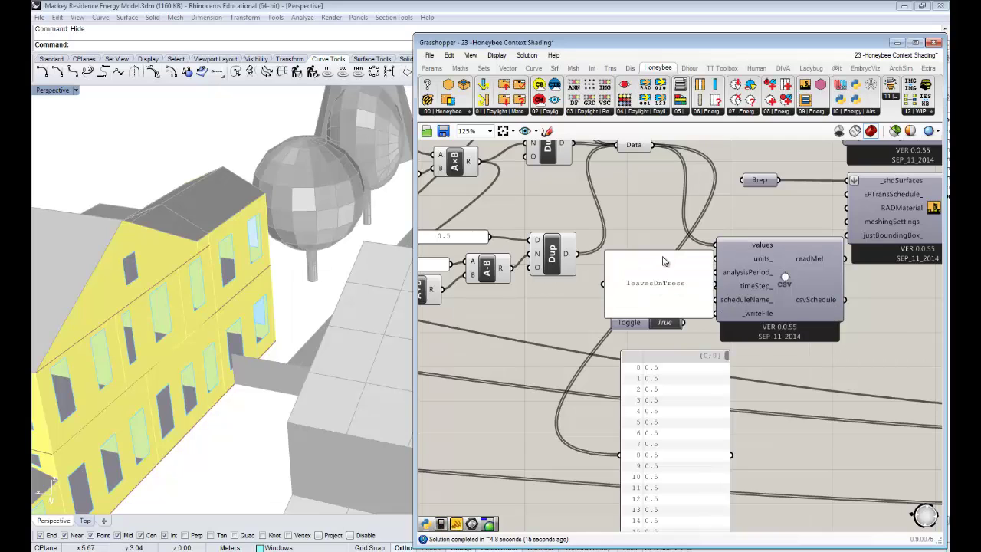
{"action": "left_click_drag", "start_coordinate": [664, 253], "coordinate": [715, 313]}
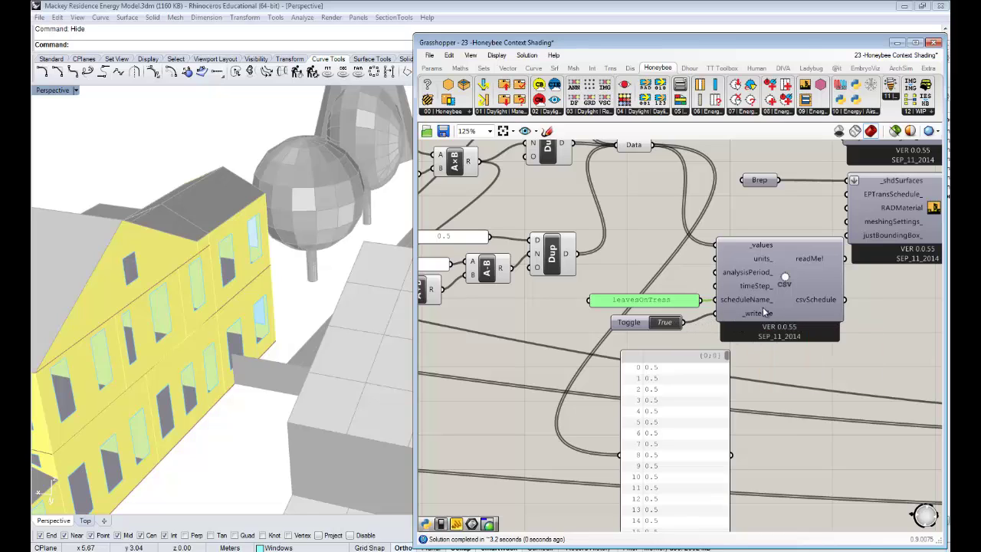
Check the csvSchedule output, shift the second Brep and its context component aside, and connect csvSchedule to that component's EPTransSchedule_ input.
{"action": "mouse_move", "coordinate": [823, 306]}
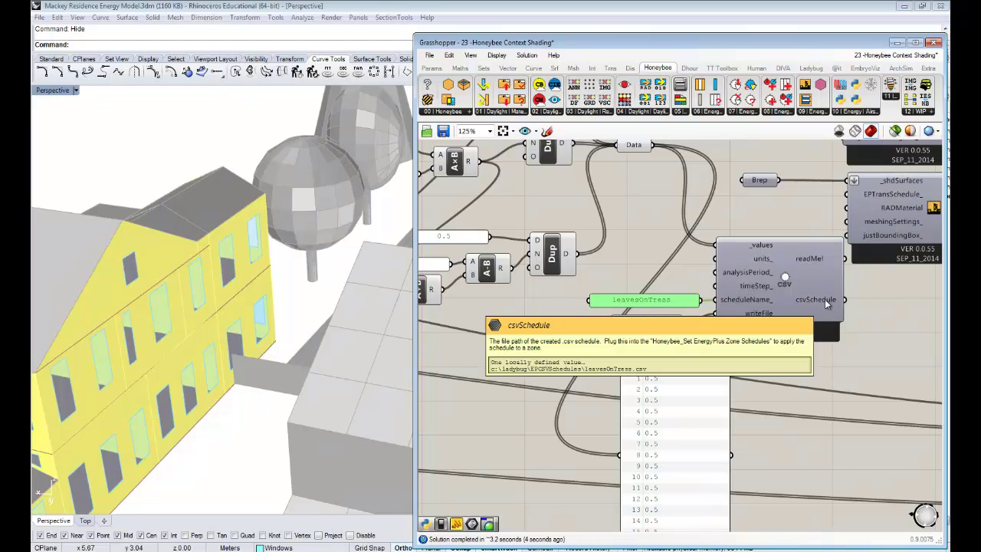
{"action": "right_click_drag", "start_coordinate": [824, 299], "coordinate": [669, 323]}
{"action": "left_click_drag", "start_coordinate": [896, 198], "coordinate": [580, 229]}
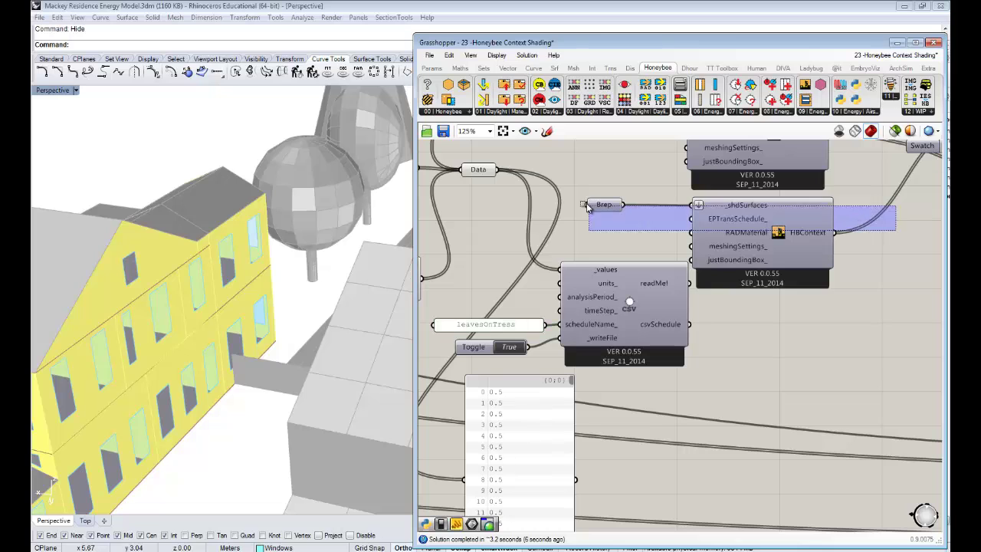
{"action": "left_click_drag", "start_coordinate": [732, 227], "coordinate": [803, 239]}
{"action": "left_click", "coordinate": [720, 332]}
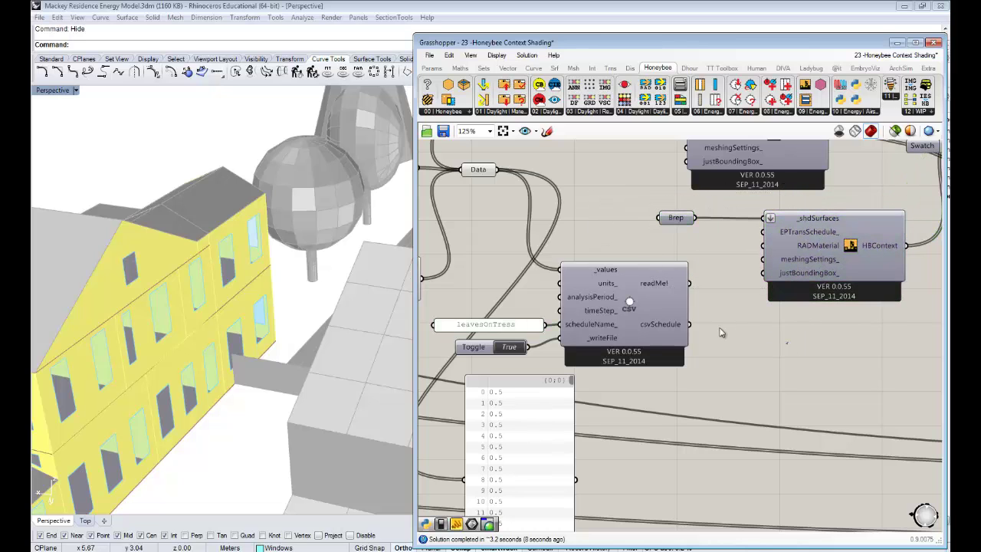
{"action": "left_click_drag", "start_coordinate": [691, 324], "coordinate": [762, 232]}
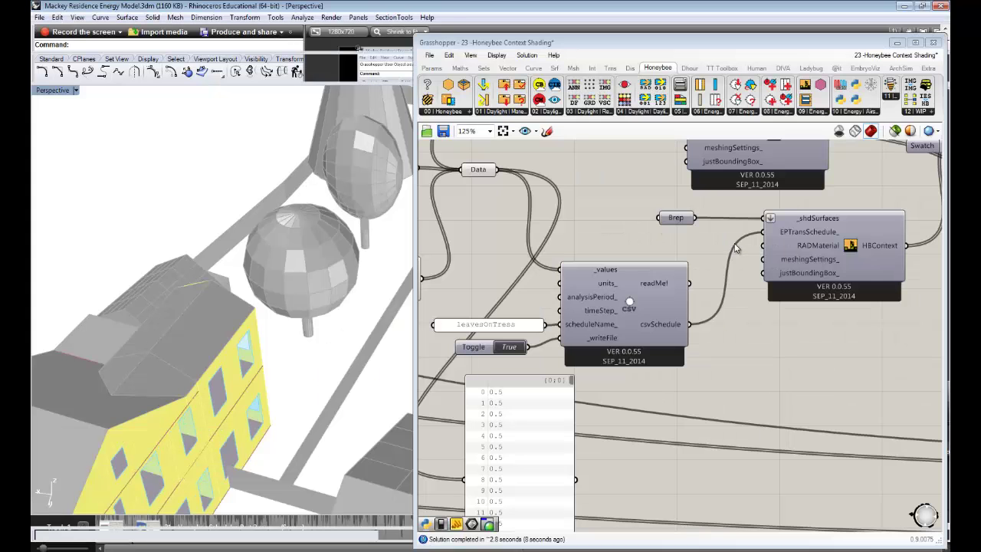
Reposition the second Brep and its scheduled context component closer to the CSV schedule component.
{"action": "scroll", "coordinate": [768, 298], "scroll_direction": "down", "scroll_amount": 3}
{"action": "right_click_drag", "start_coordinate": [801, 302], "coordinate": [624, 220]}
{"action": "left_click_drag", "start_coordinate": [613, 222], "coordinate": [882, 367]}
{"action": "right_click_drag", "start_coordinate": [596, 264], "coordinate": [671, 278]}
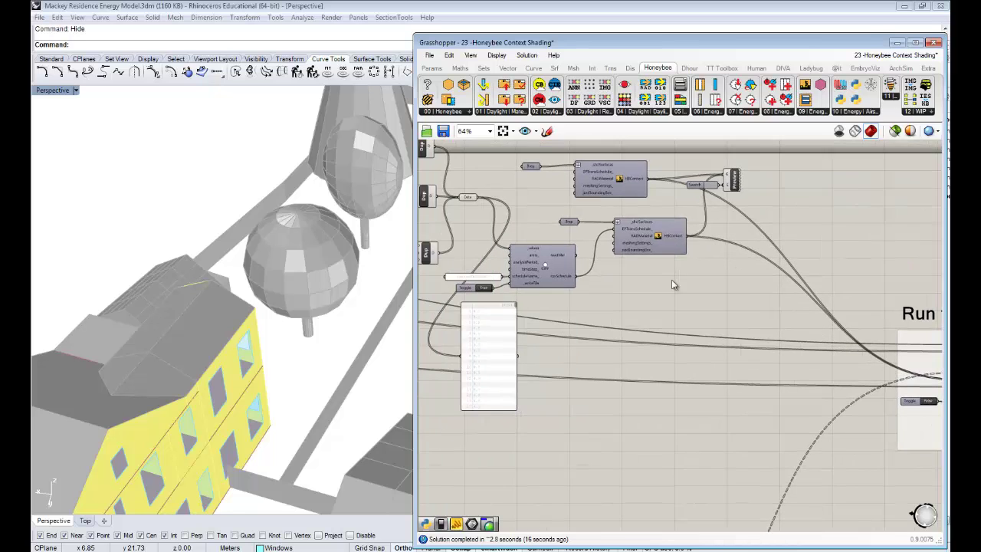
{"action": "left_click_drag", "start_coordinate": [718, 242], "coordinate": [563, 212]}
{"action": "left_click_drag", "start_coordinate": [641, 229], "coordinate": [619, 221]}
{"action": "left_click", "coordinate": [632, 293]}
Examine the scheduled tree shading connections and the house with its surrounding trees and buildings in the Rhino model.
{"action": "scroll", "coordinate": [621, 328], "scroll_direction": "down", "scroll_amount": 5}
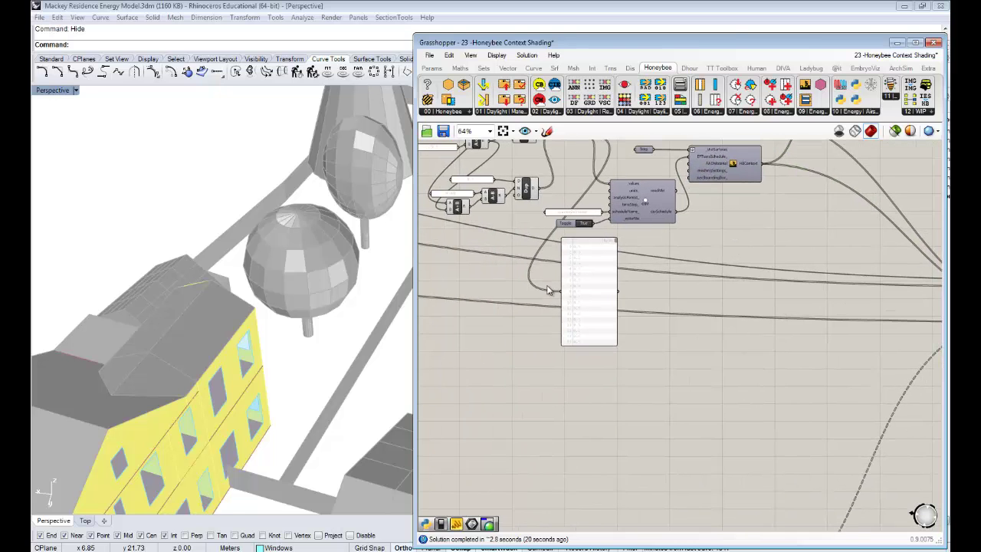
{"action": "scroll", "coordinate": [713, 270], "scroll_direction": "up", "scroll_amount": 6}
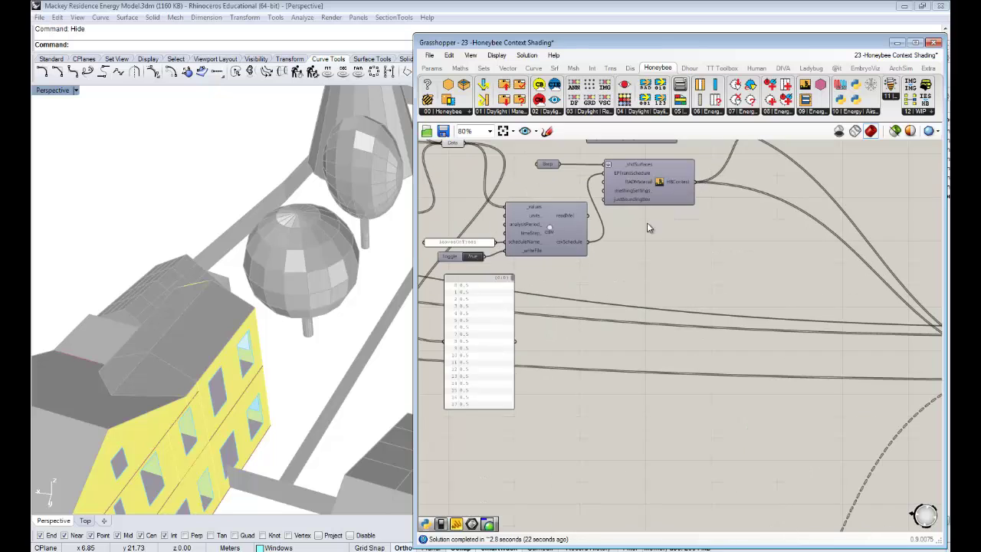
{"action": "scroll", "coordinate": [312, 325], "scroll_direction": "down", "scroll_amount": 5}
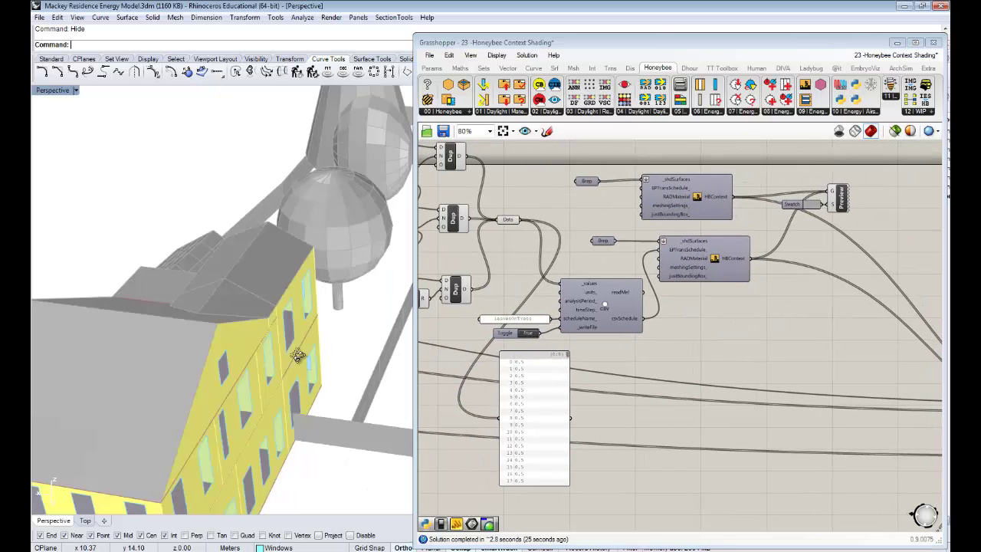
{"action": "scroll", "coordinate": [312, 326], "scroll_direction": "down", "scroll_amount": 1}
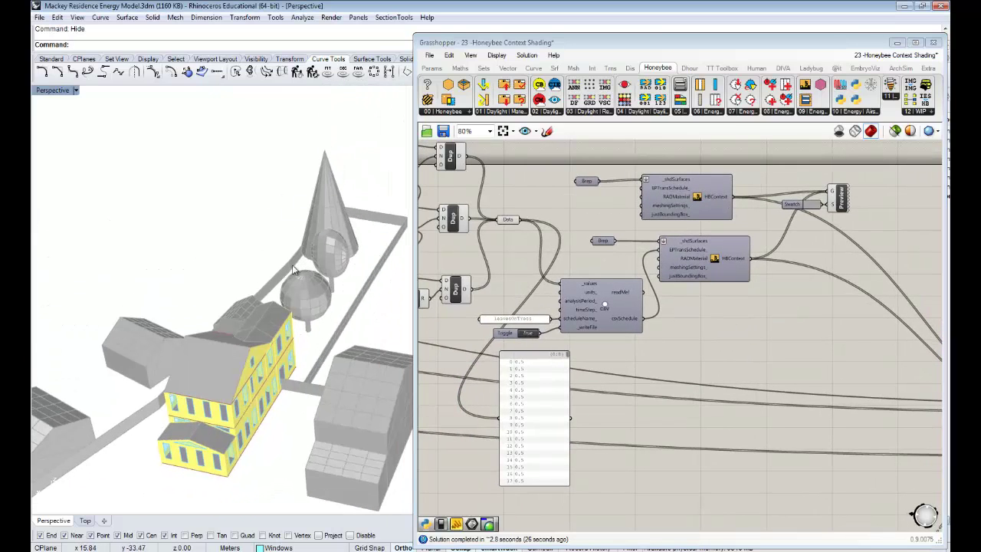
{"action": "right_click_drag", "start_coordinate": [263, 333], "coordinate": [384, 261]}
{"action": "right_click_drag", "start_coordinate": [324, 364], "coordinate": [284, 373]}
{"action": "scroll", "coordinate": [283, 384], "scroll_direction": "up", "scroll_amount": 8}
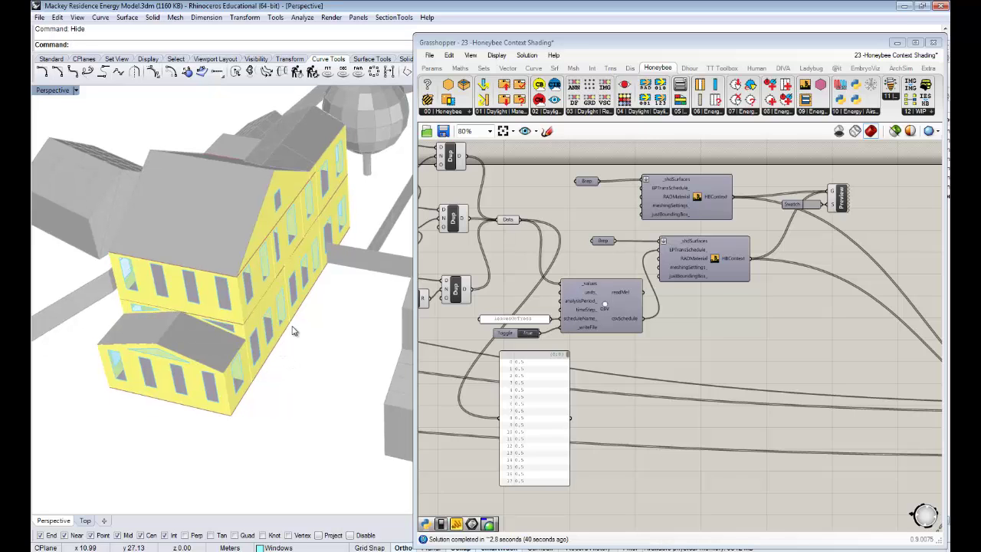
{"action": "right_click_drag", "start_coordinate": [280, 360], "coordinate": [281, 354]}
{"action": "right_click_drag", "start_coordinate": [278, 360], "coordinate": [282, 365]}
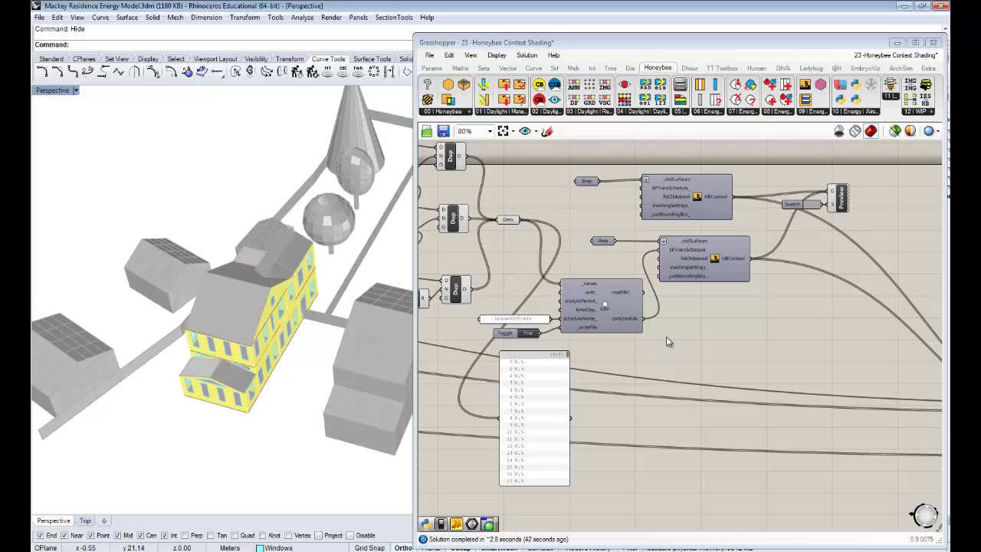
Review the complete transmittance schedule definition and the file path at the csvSchedule output.
{"action": "right_click_drag", "start_coordinate": [654, 401], "coordinate": [665, 390]}
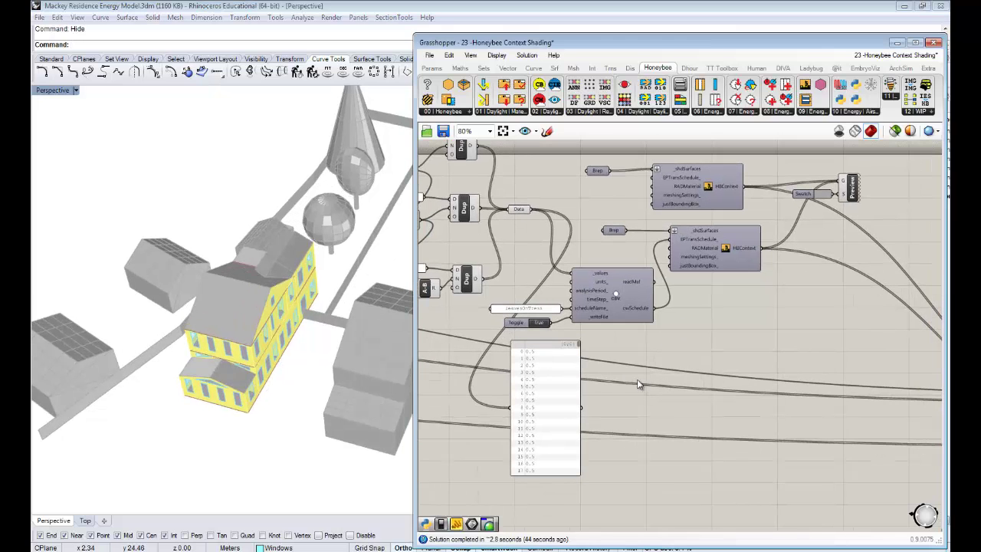
{"action": "scroll", "coordinate": [691, 297], "scroll_direction": "down", "scroll_amount": 2}
{"action": "scroll", "coordinate": [720, 326], "scroll_direction": "down", "scroll_amount": 2}
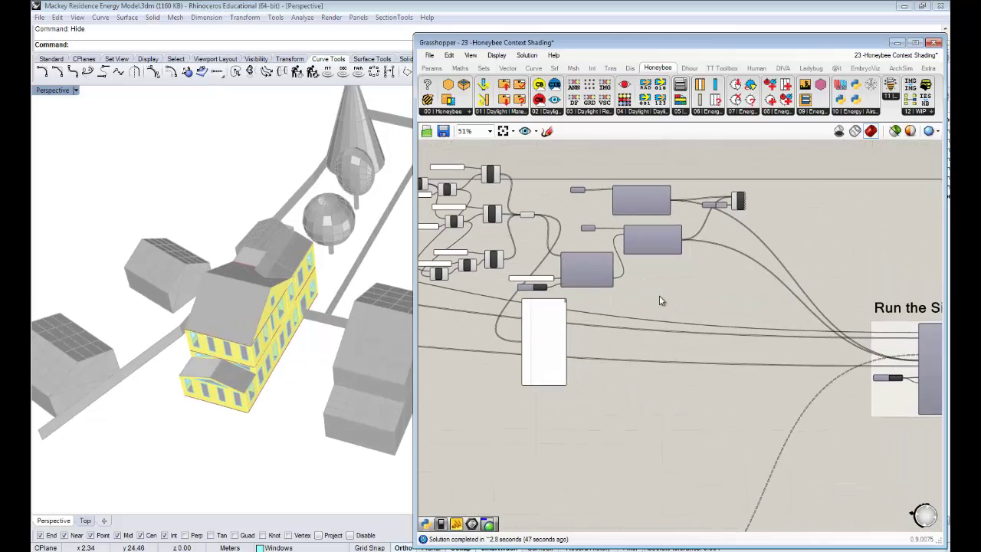
{"action": "scroll", "coordinate": [736, 321], "scroll_direction": "up", "scroll_amount": 1}
{"action": "right_click_drag", "start_coordinate": [622, 216], "coordinate": [691, 268]}
{"action": "scroll", "coordinate": [672, 279], "scroll_direction": "up", "scroll_amount": 3}
{"action": "scroll", "coordinate": [681, 284], "scroll_direction": "down", "scroll_amount": 2}
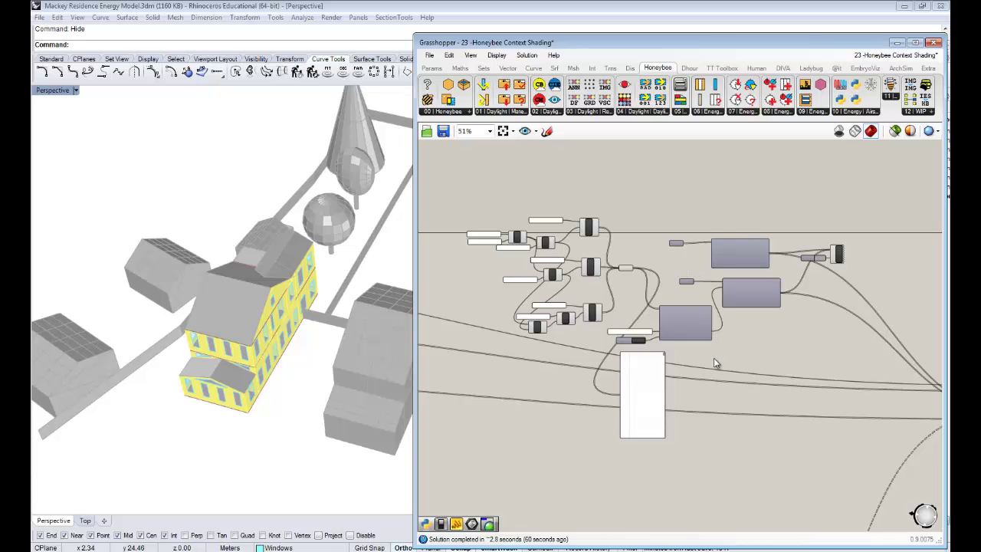
{"action": "scroll", "coordinate": [714, 360], "scroll_direction": "up", "scroll_amount": 3}
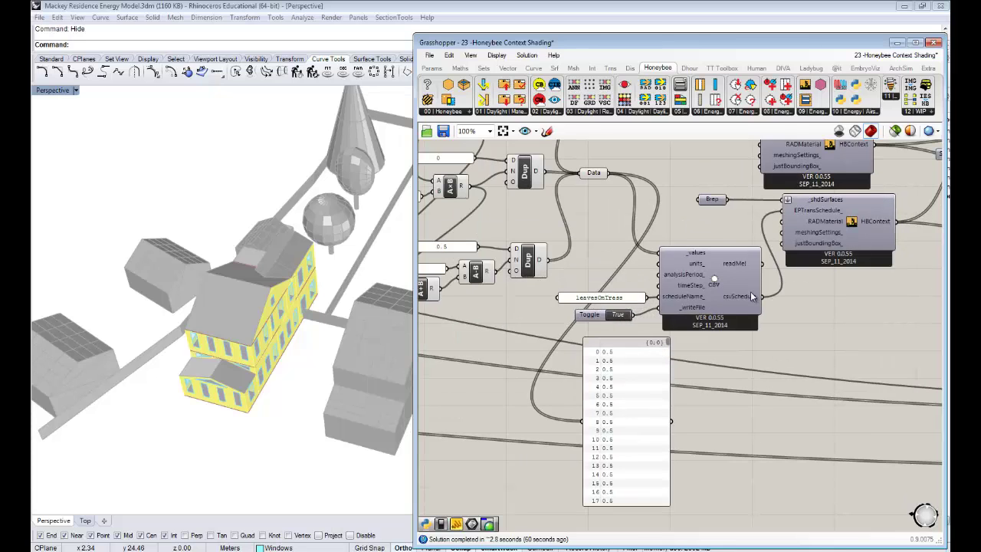
{"action": "mouse_move", "coordinate": [750, 292]}
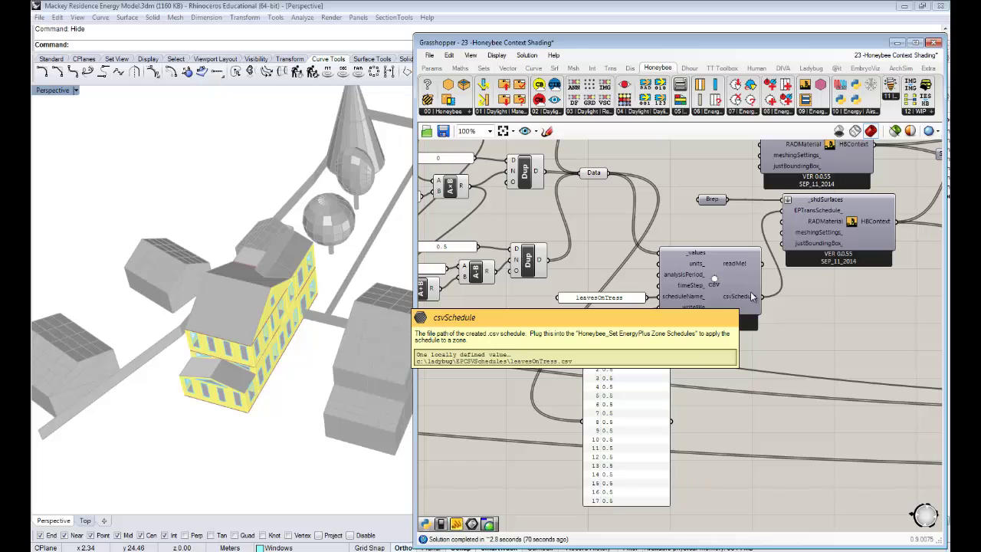
{"action": "scroll", "coordinate": [650, 279], "scroll_direction": "down", "scroll_amount": 2}
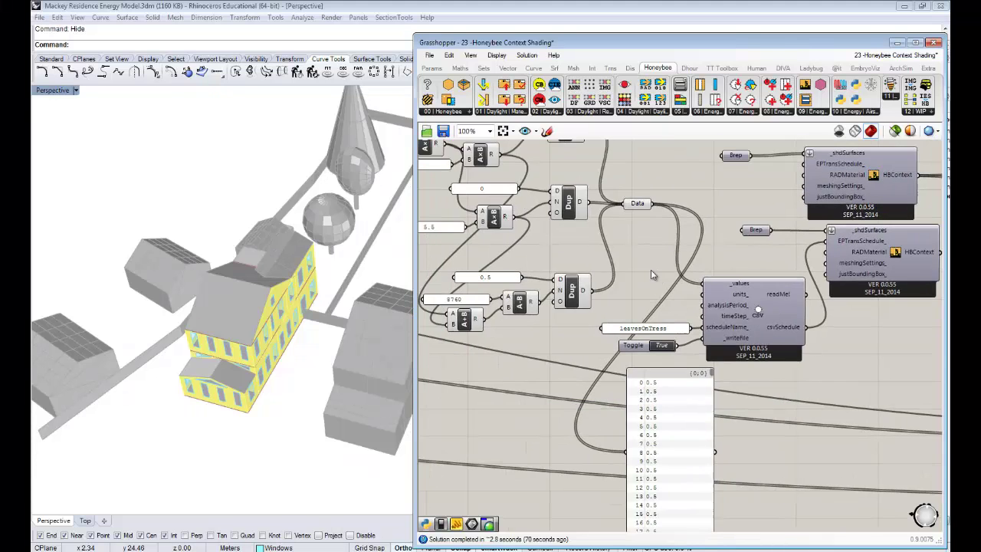
{"action": "right_click_drag", "start_coordinate": [650, 279], "coordinate": [653, 320]}
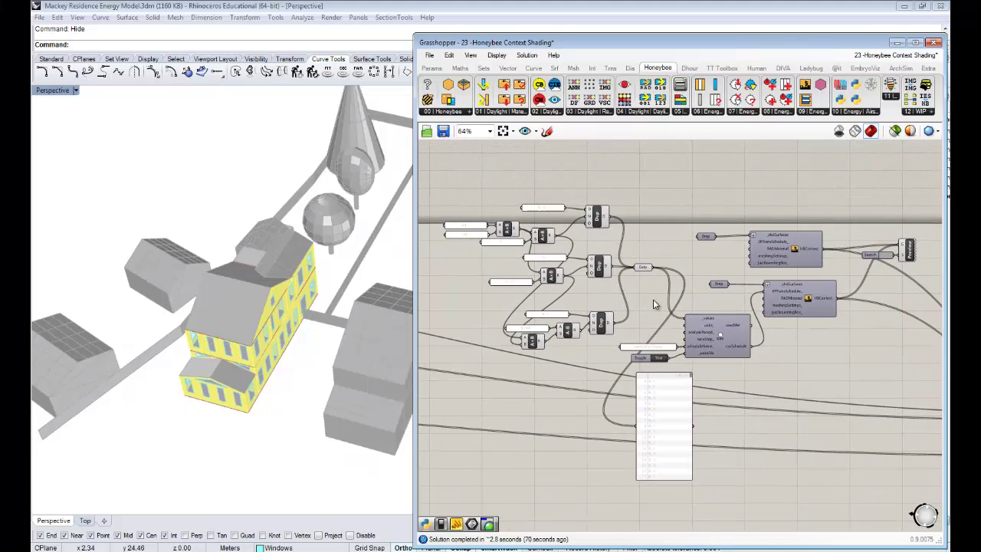